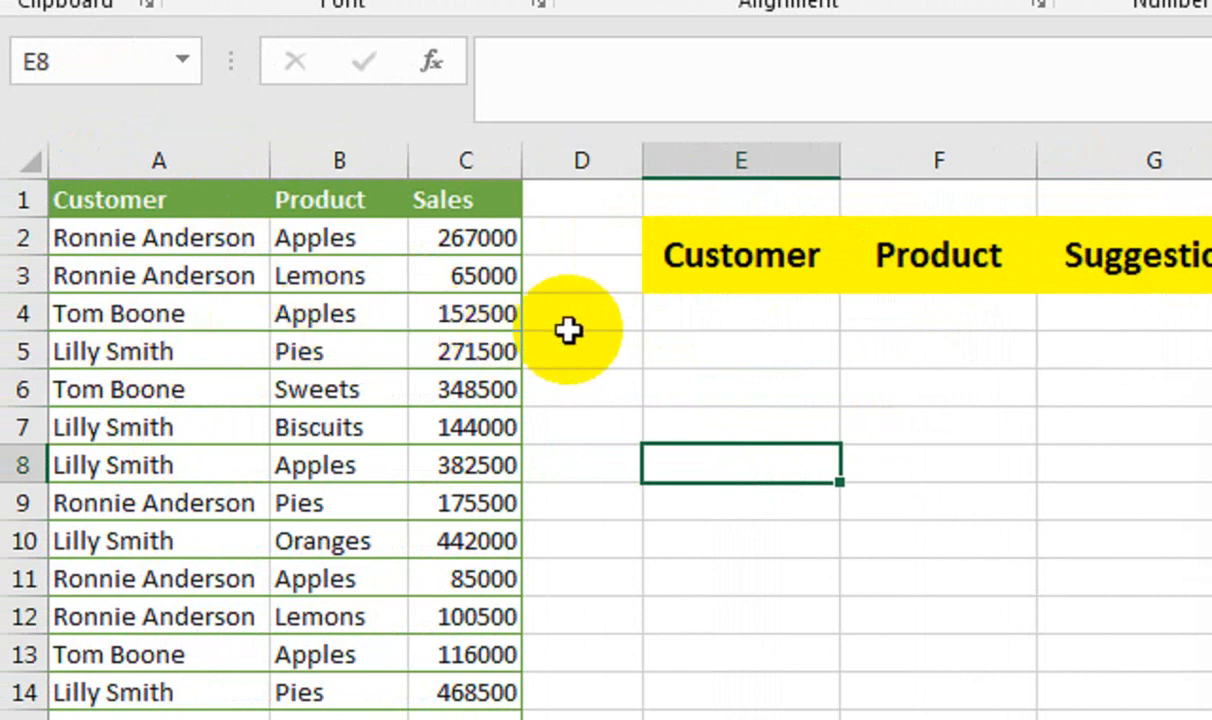
Test the Customer search cell E4 with the partial entries "to" and "sm".
click(771, 314)
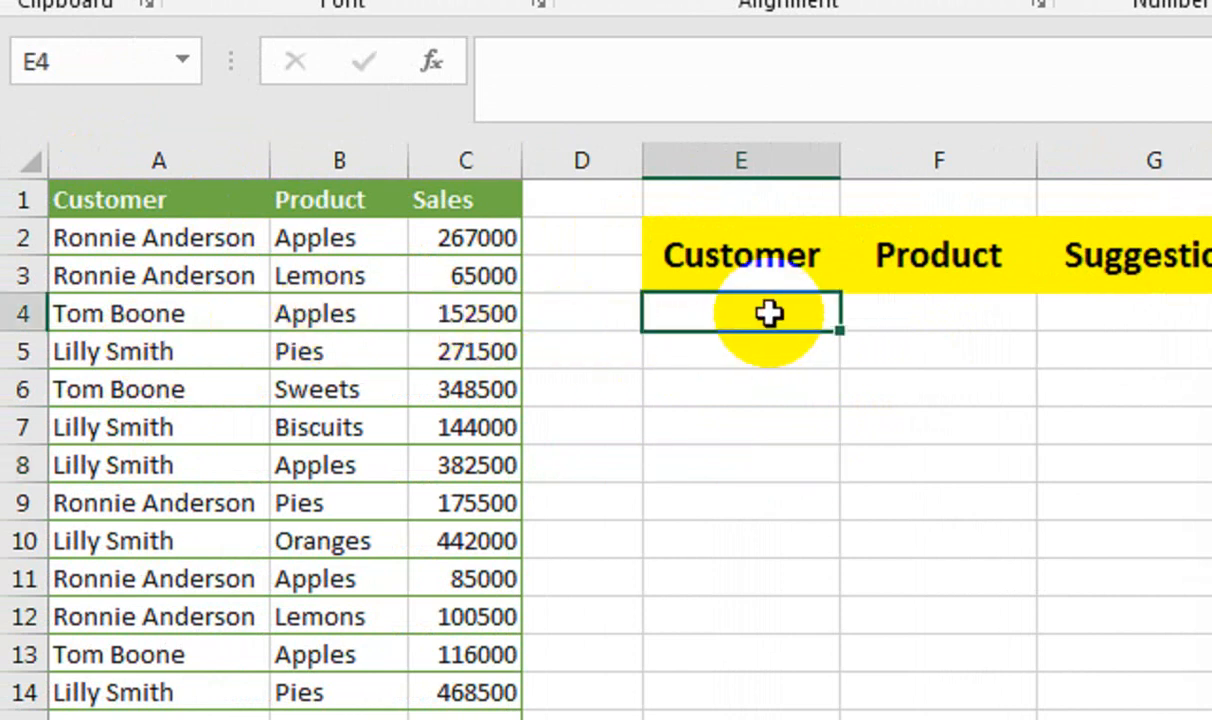
click(762, 414)
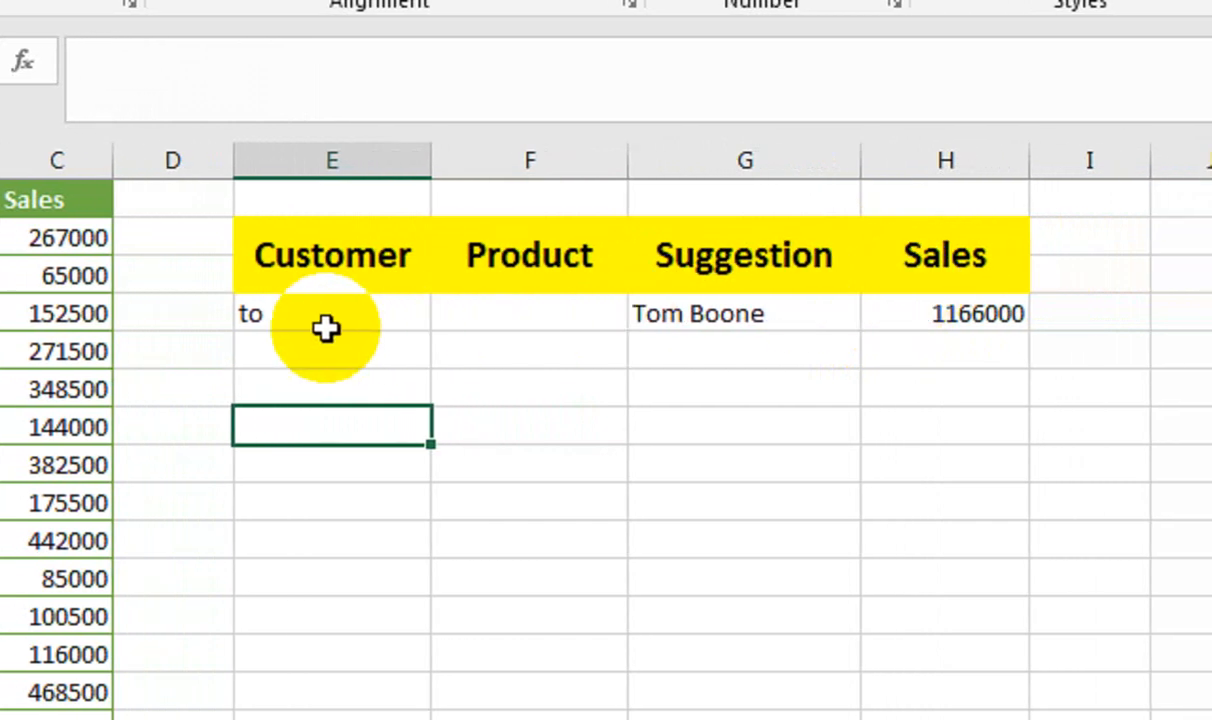
click(303, 316)
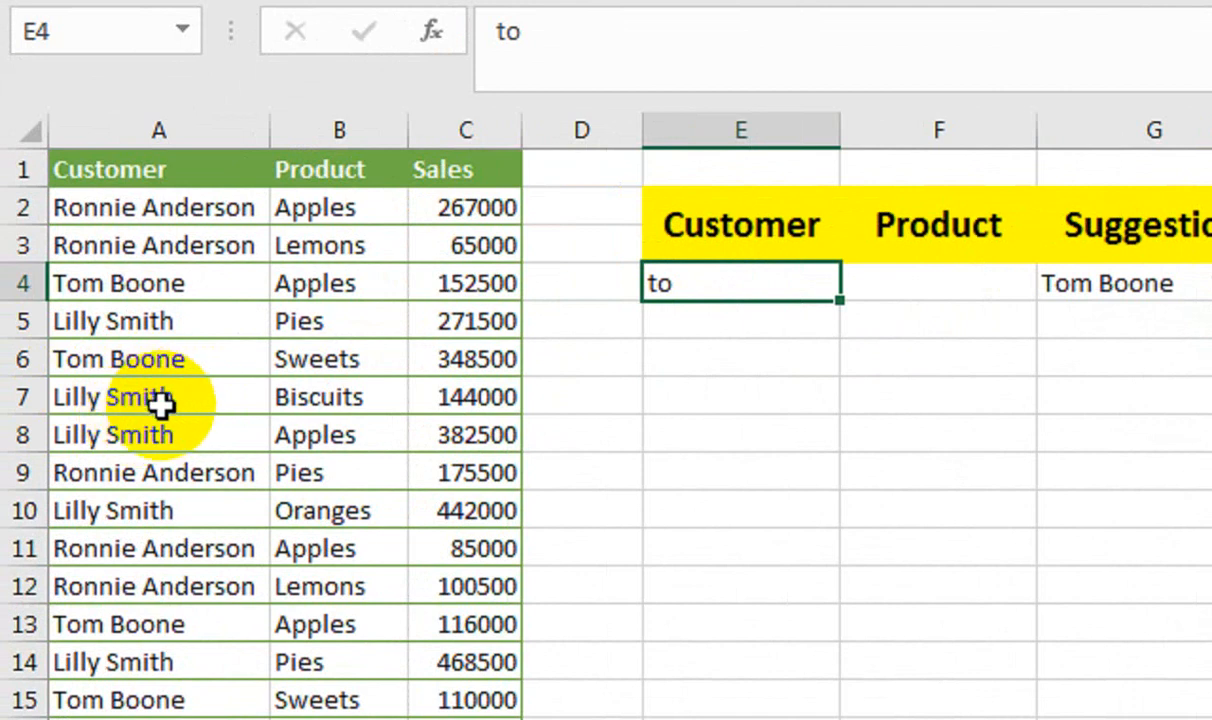
key(BackSpace)
key(BackSpace)
text(sm)
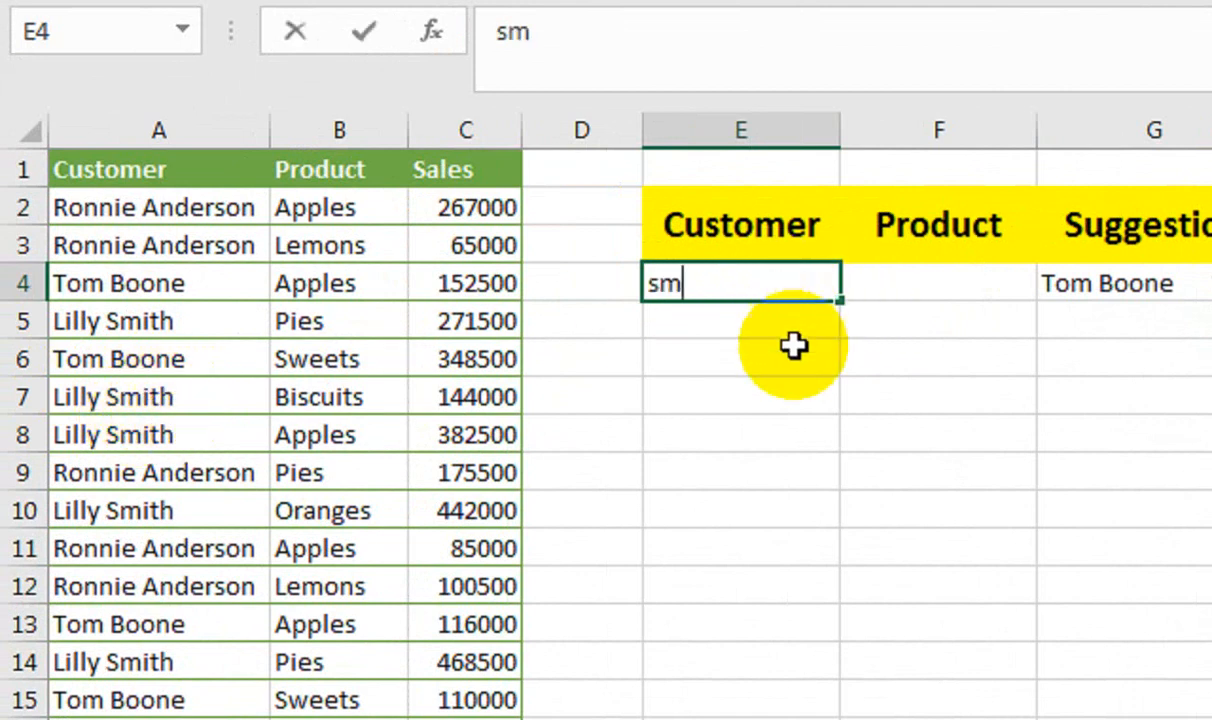
click(830, 424)
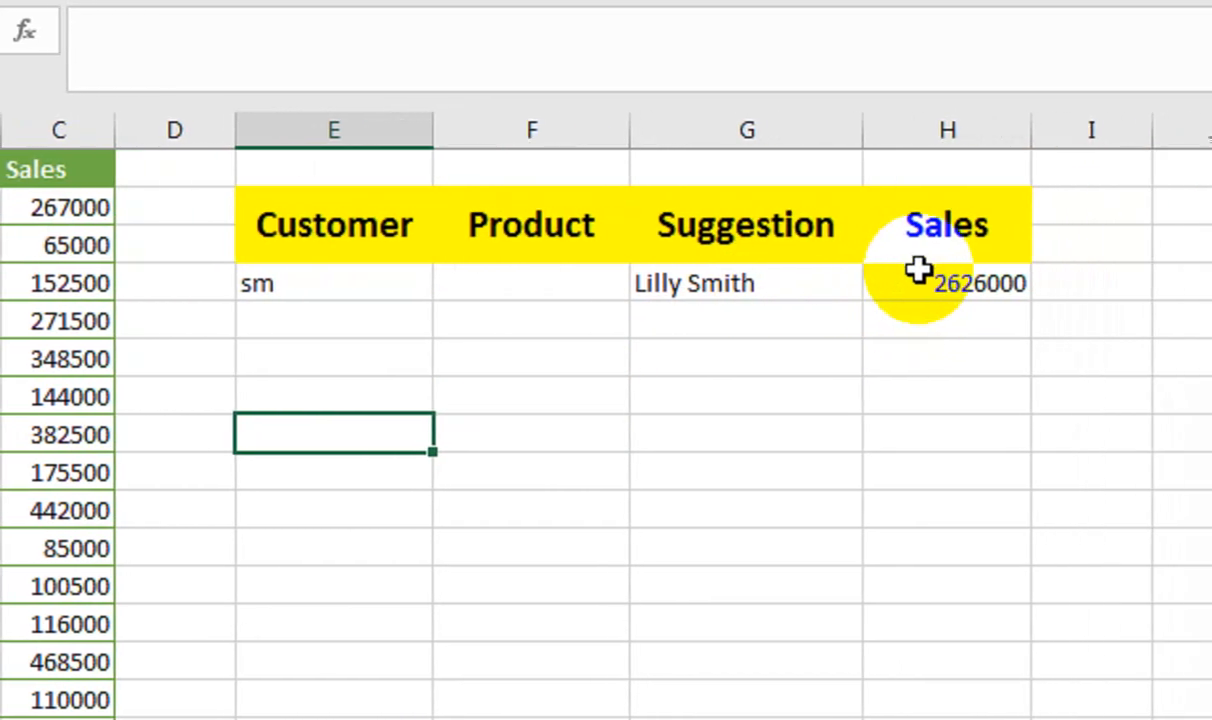
Clear the Customer search cell and test the Product search cell F4 with "pi" and "Or".
click(340, 285)
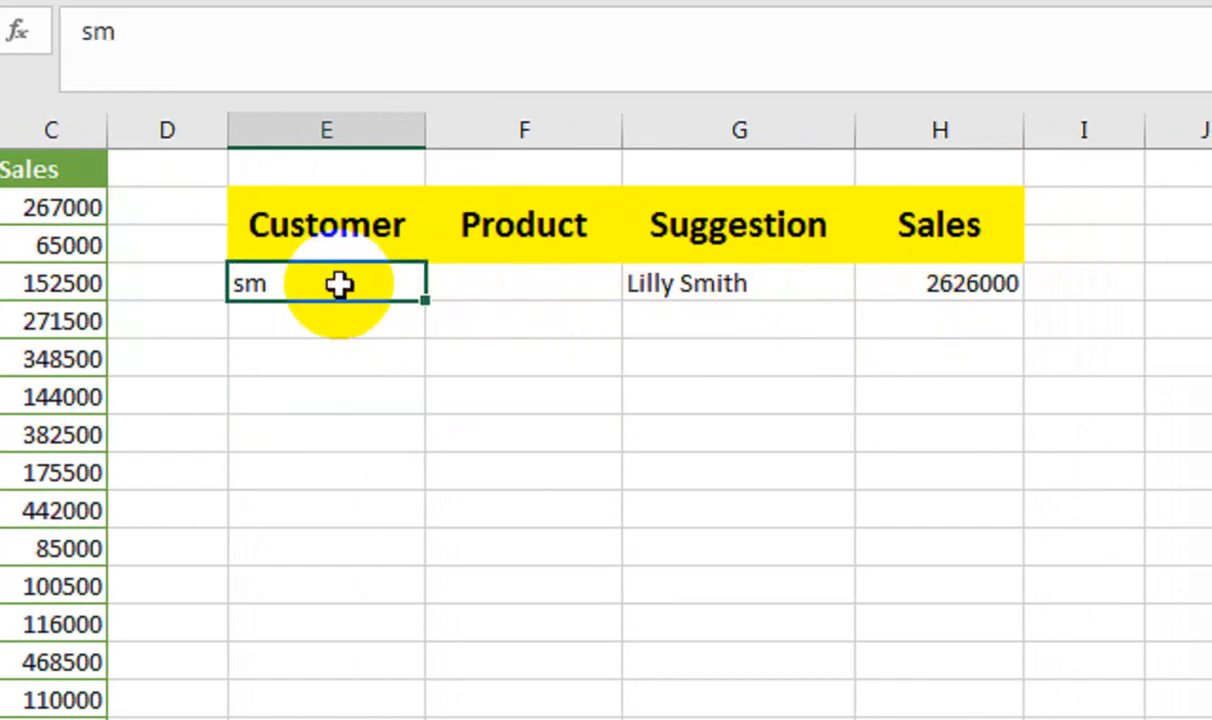
click(455, 279)
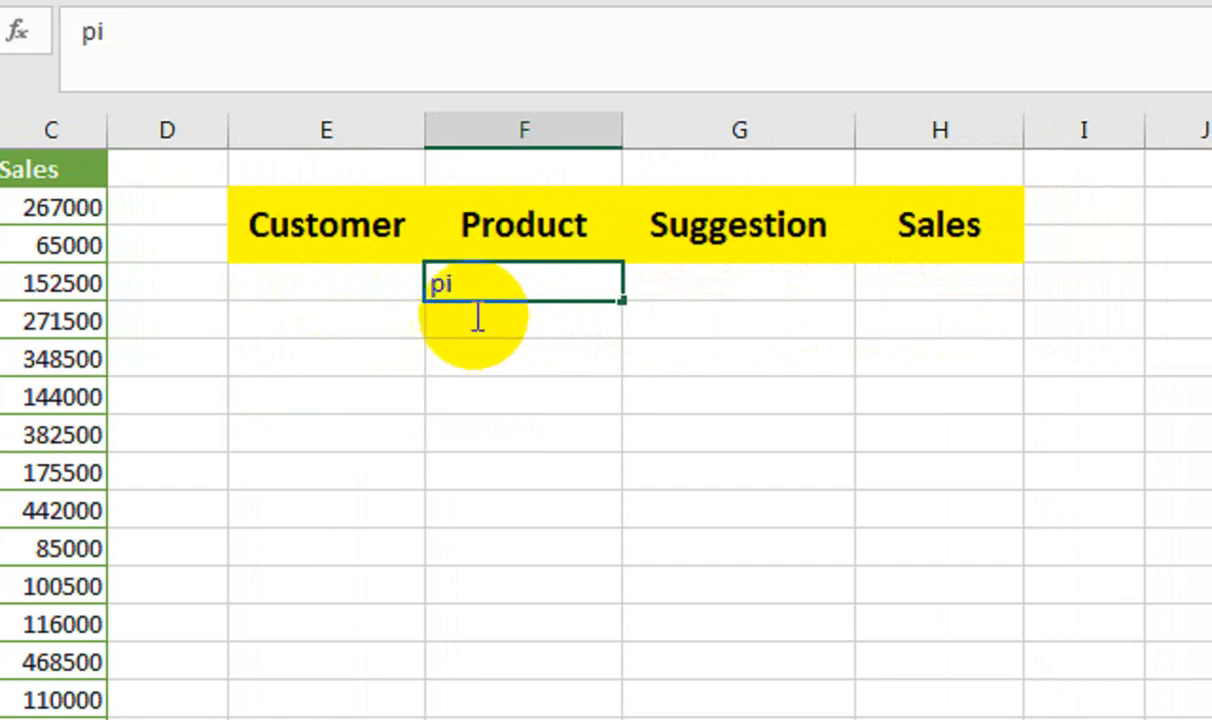
click(493, 398)
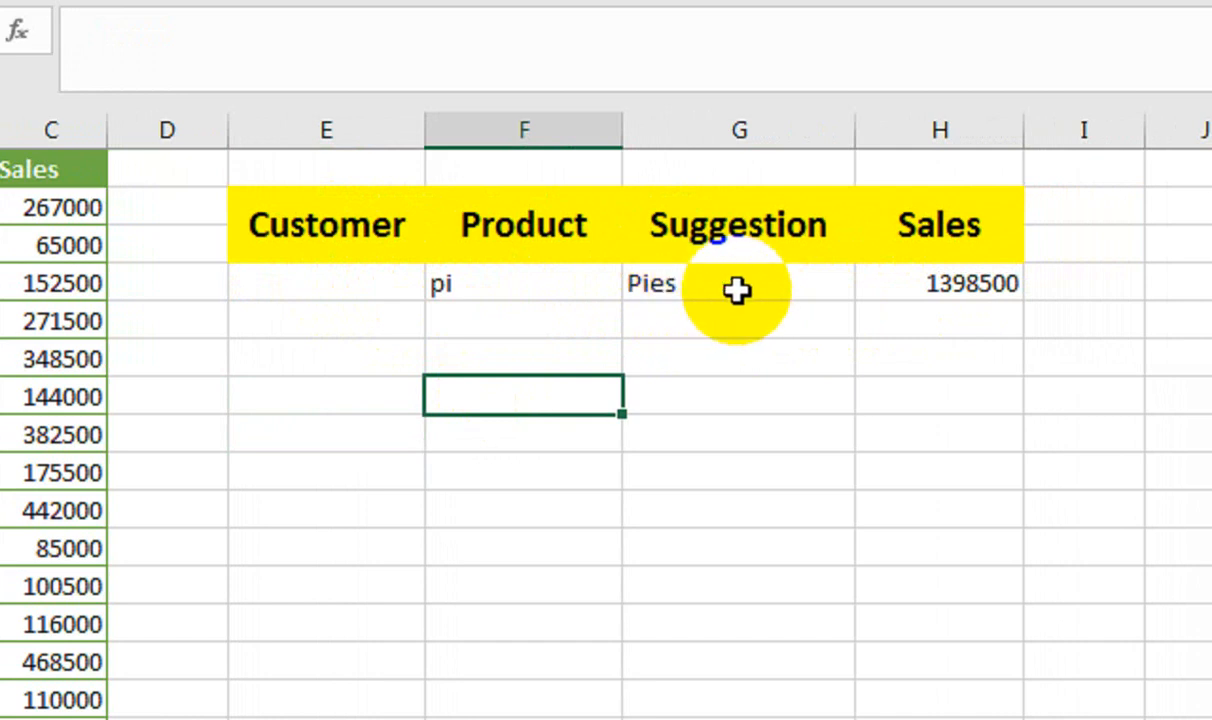
click(573, 275)
text(Or)
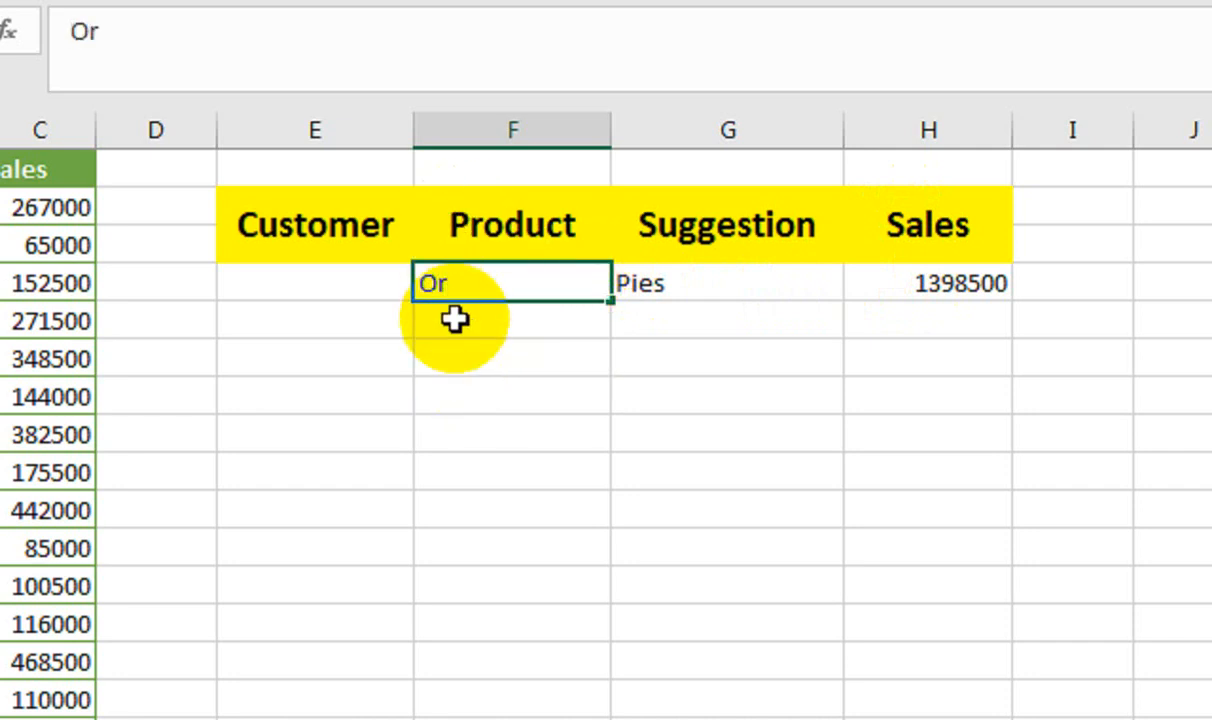
key(Return)
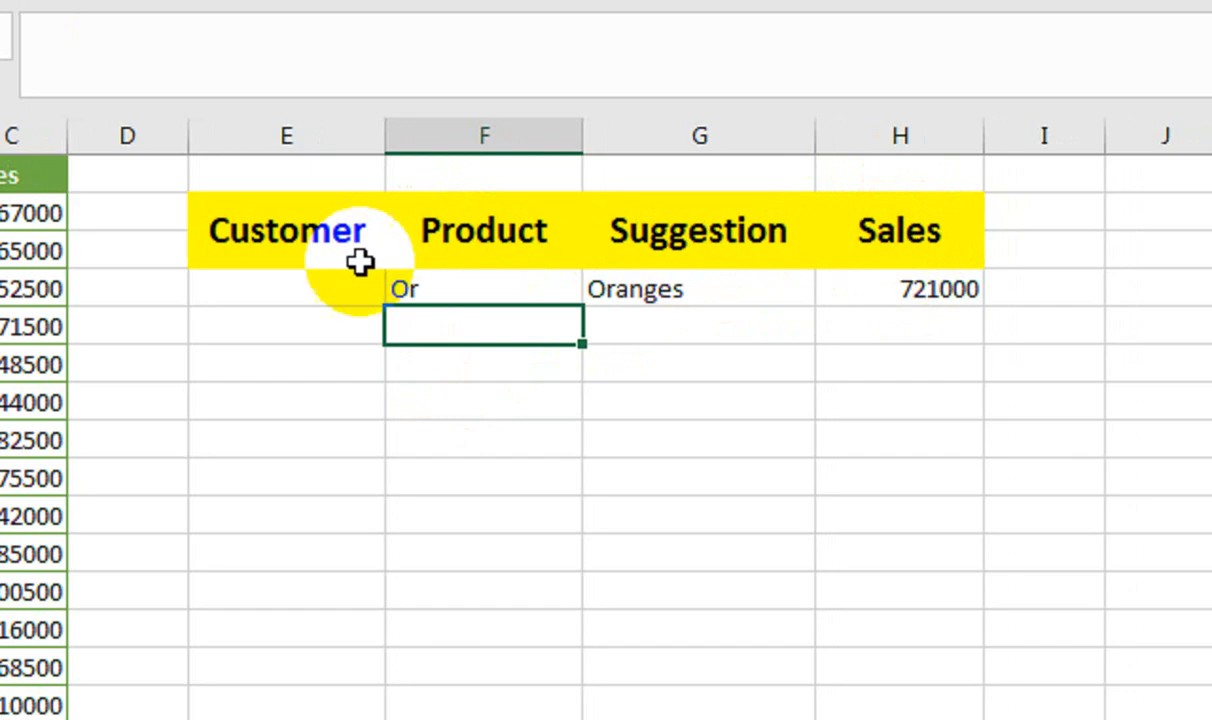
Clear the Product search cell F4 and enter "li" in the Customer search cell E4.
click(476, 282)
key(Left)
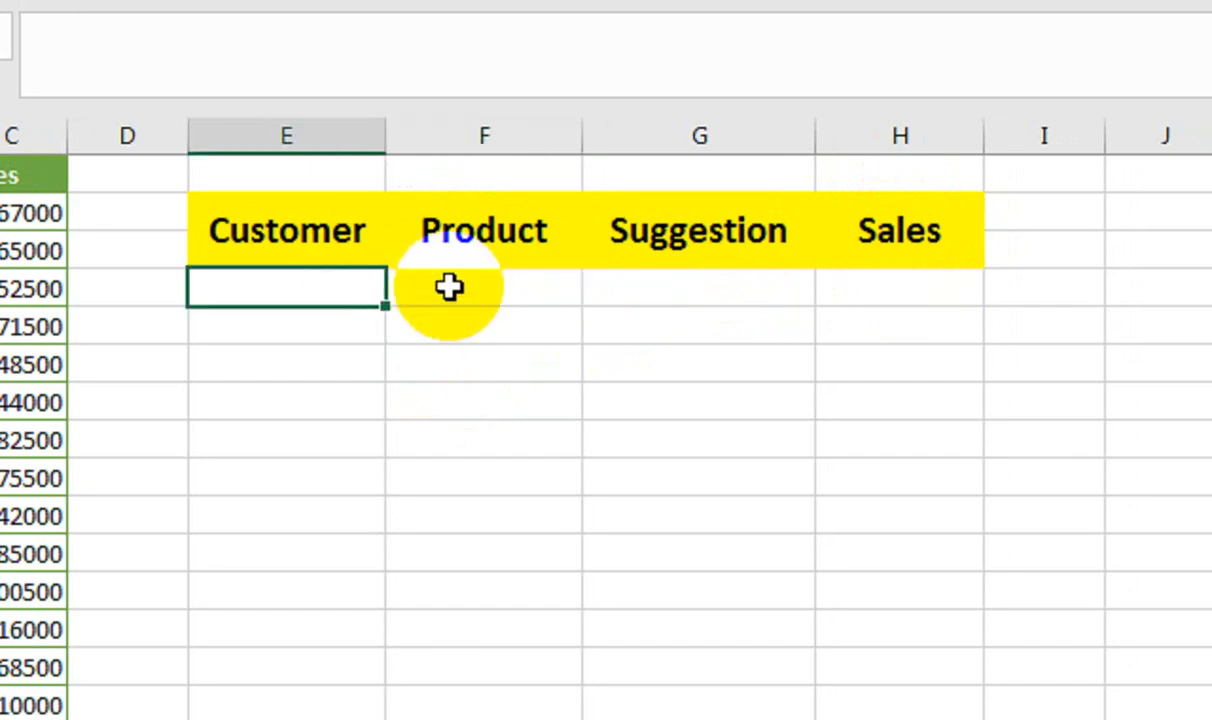
text(li)
key(Return)
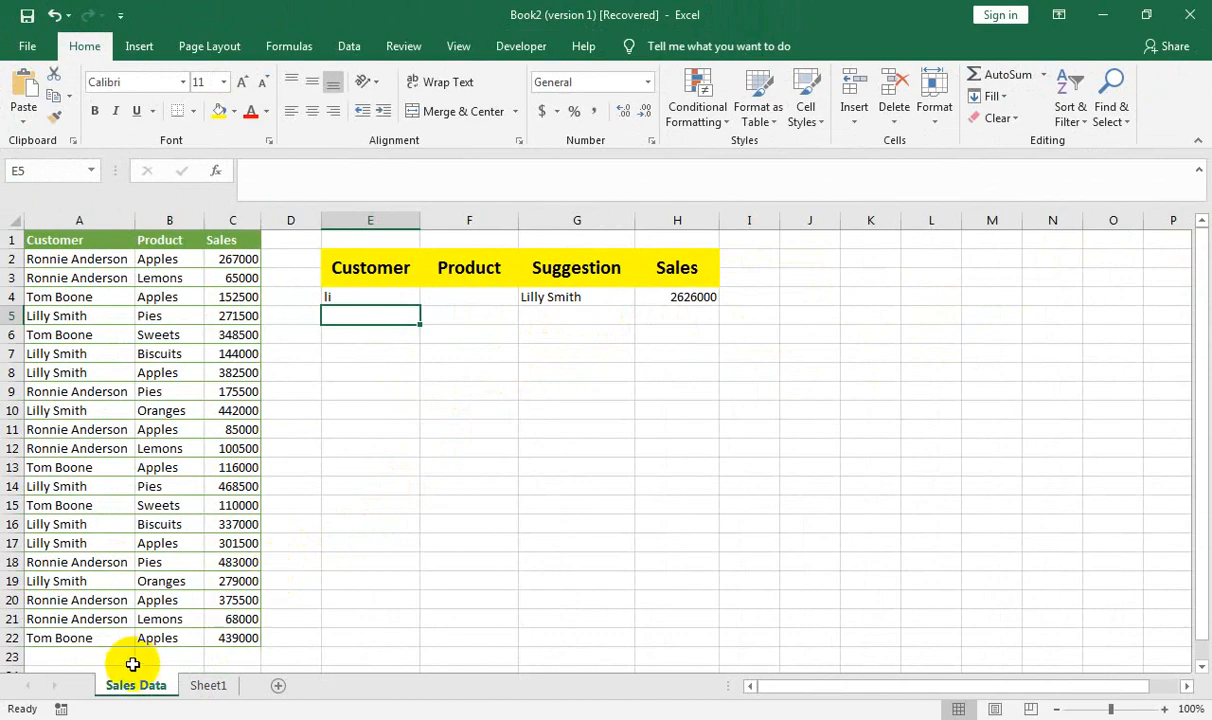
Create a copy of the Sales Data sheet.
right_click(132, 664)
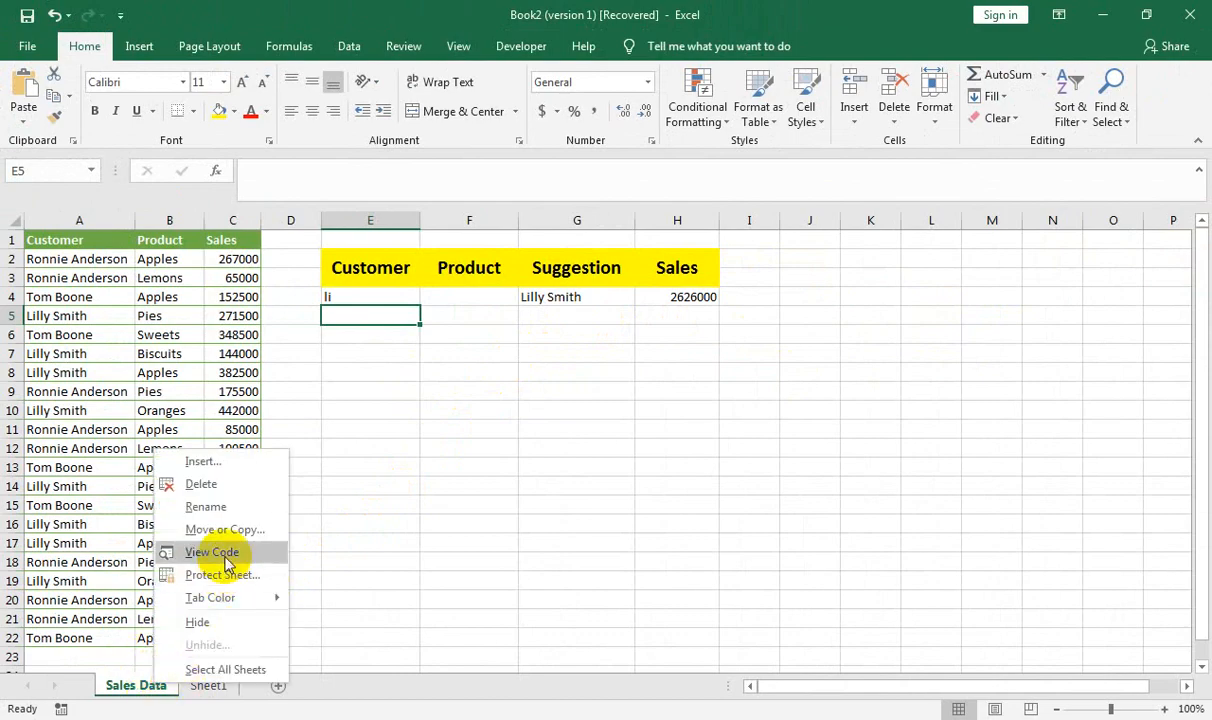
click(190, 527)
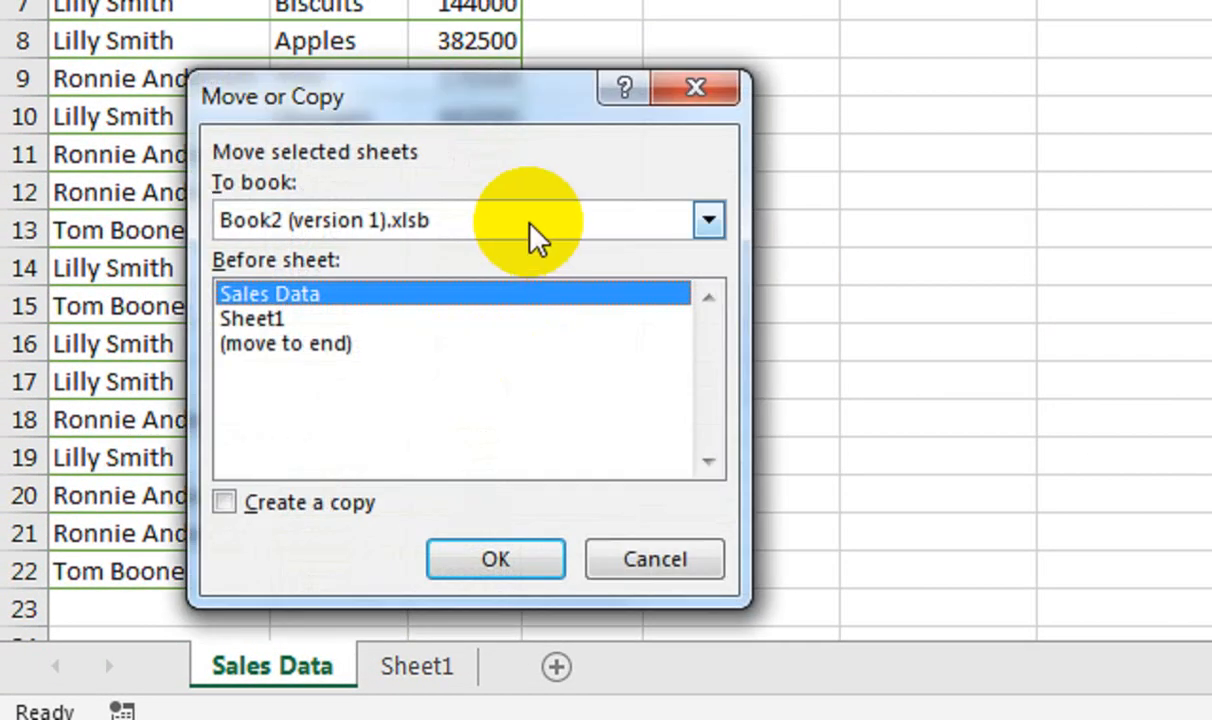
click(370, 504)
click(490, 558)
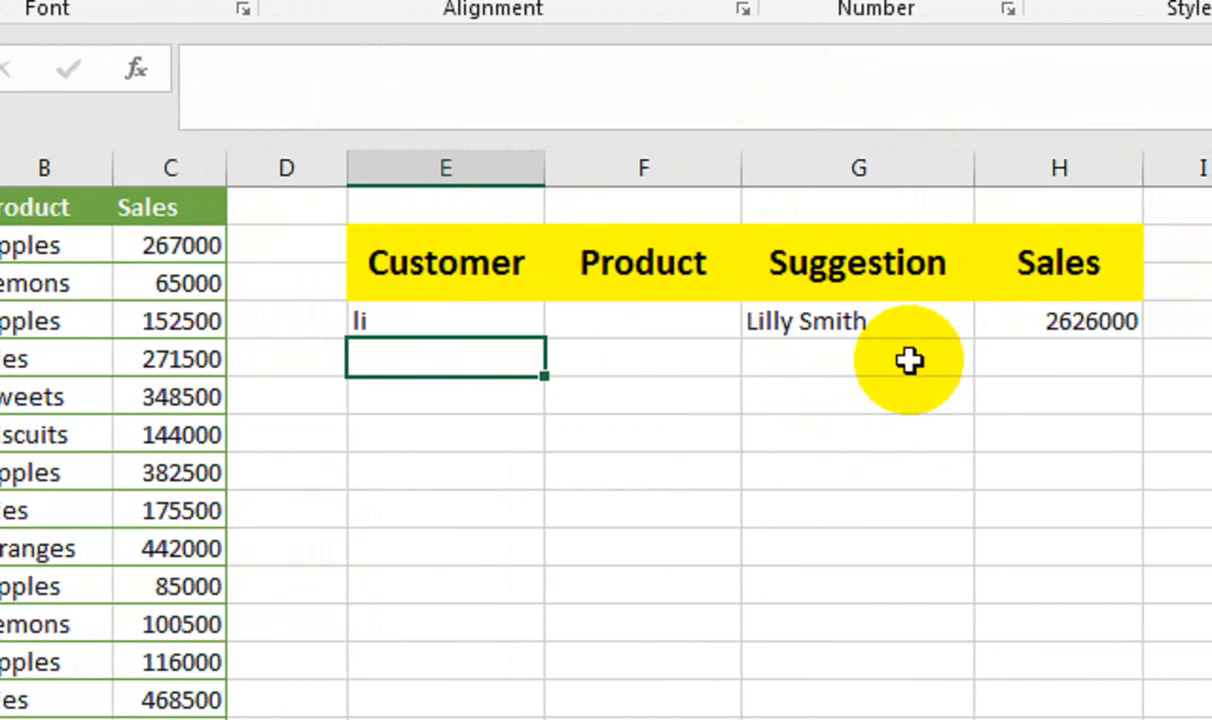
Clear the search and result cells in row 4 and start a VLOOKUP in G4 with the lookup value "*"&E4&"*".
click(793, 439)
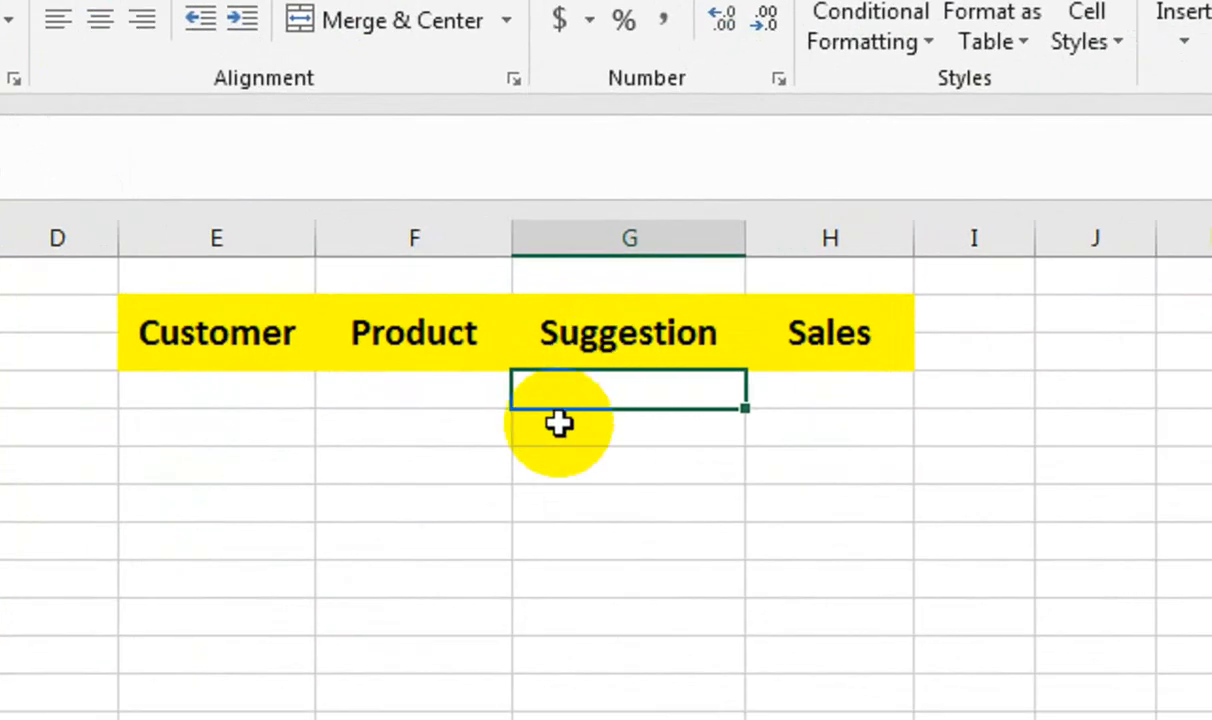
text(=VLOOKUP()
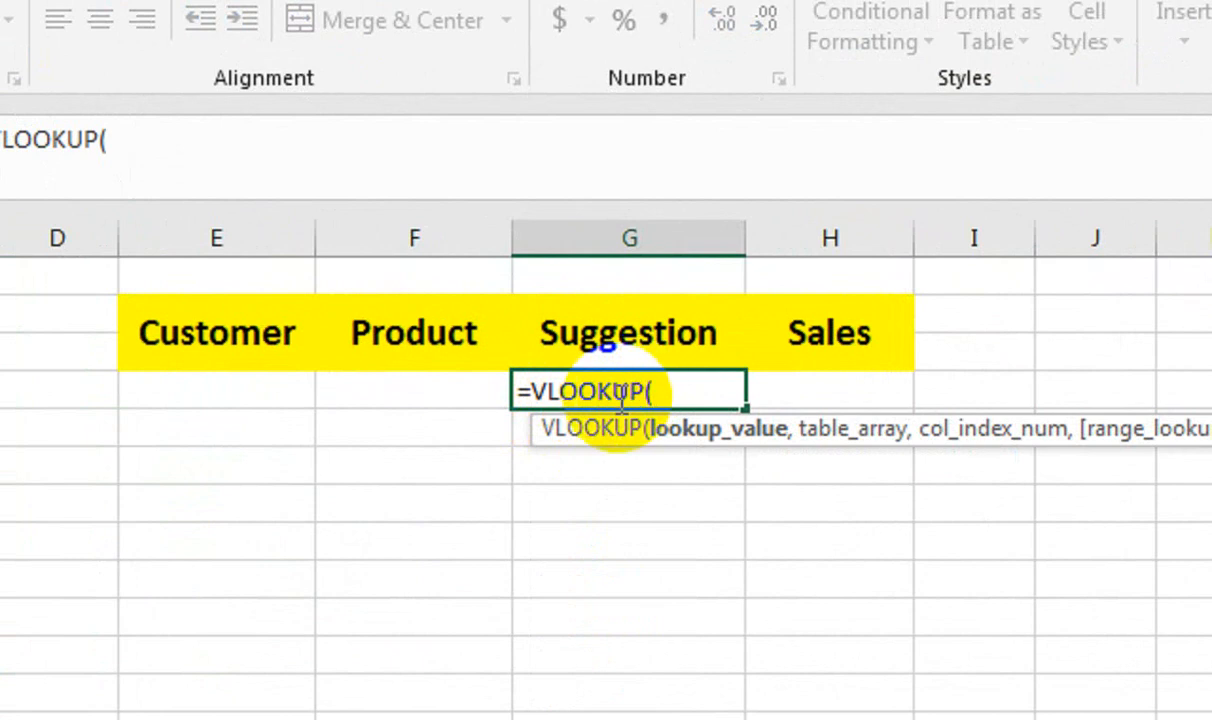
click(223, 390)
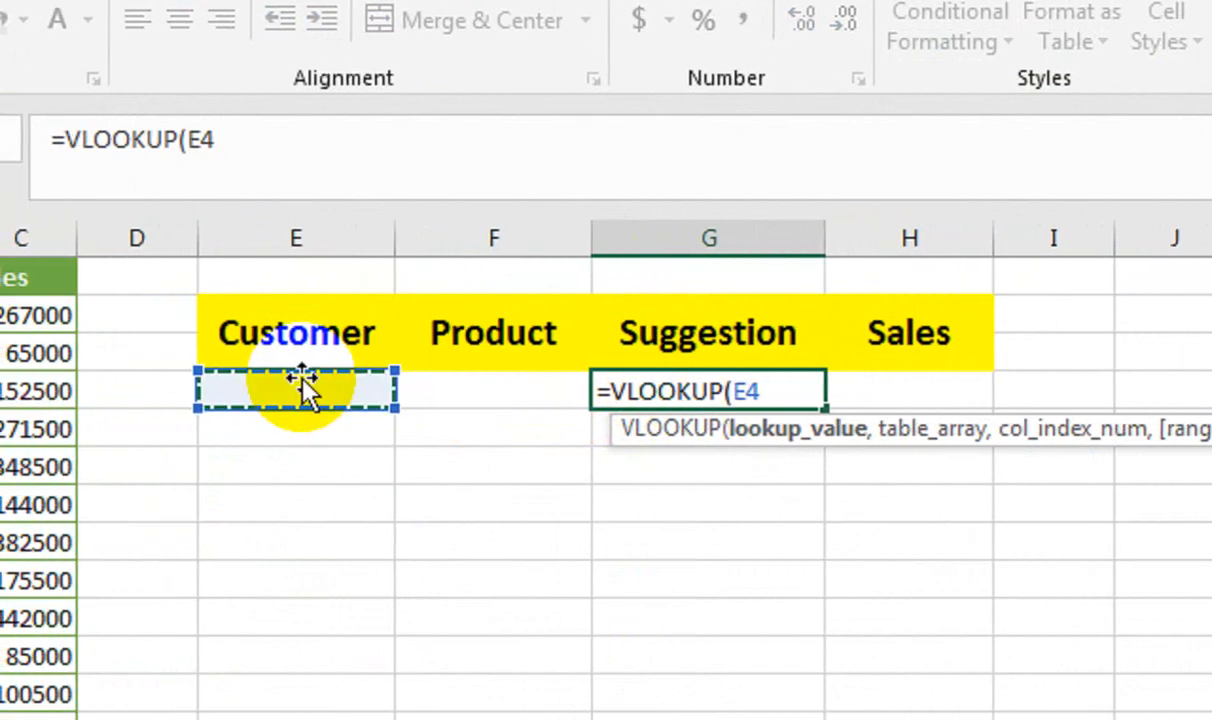
key(BackSpace)
key(BackSpace)
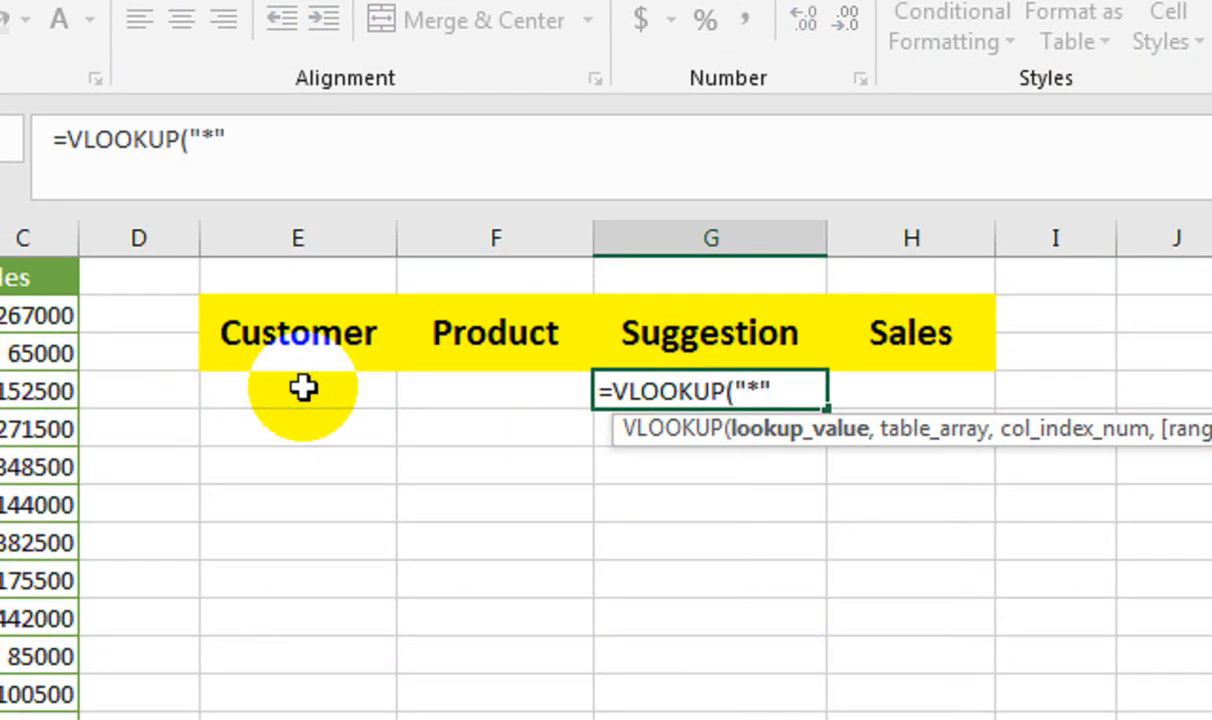
click(303, 388)
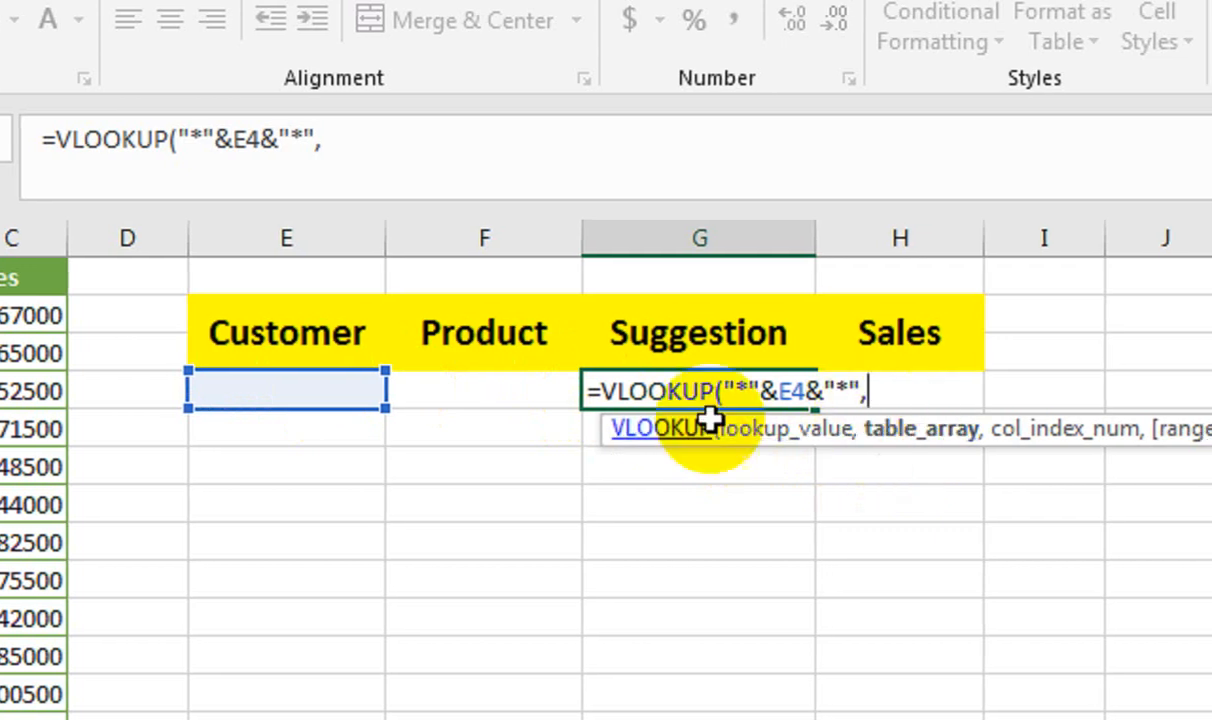
Complete the VLOOKUP in G4 with table array A1:C22, column index 1 and FALSE for an exact match.
drag(171, 291, 471, 719)
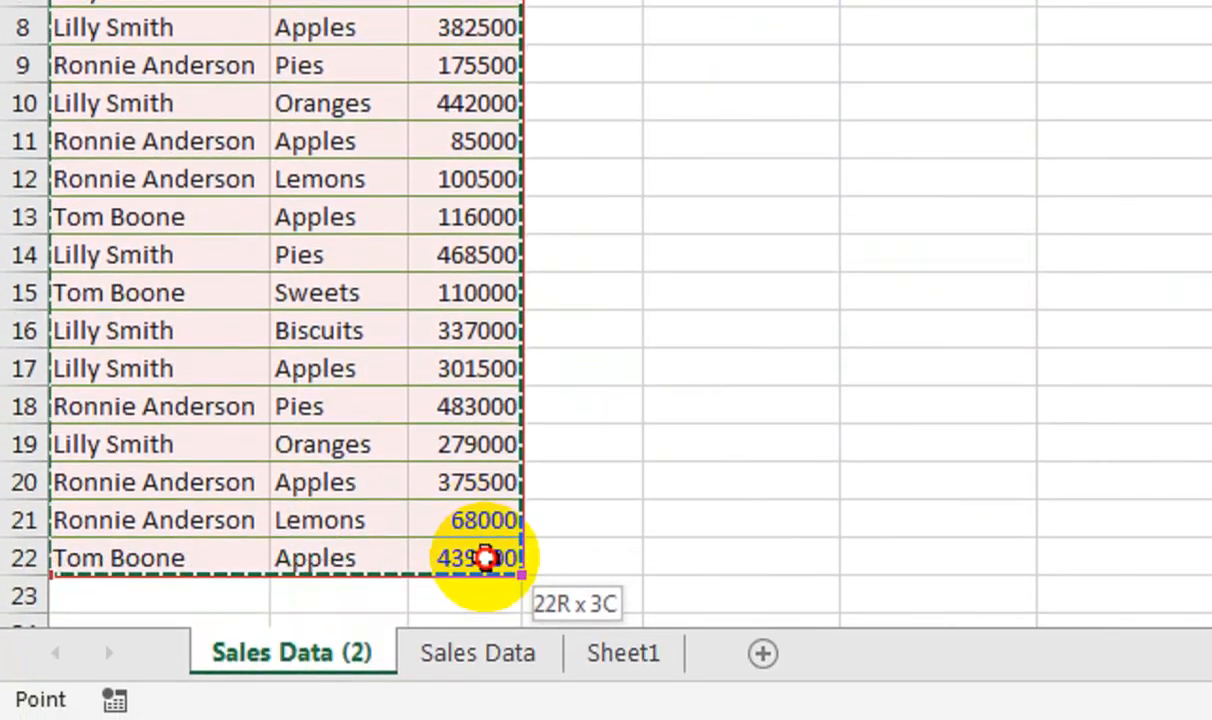
drag(483, 558, 483, 558)
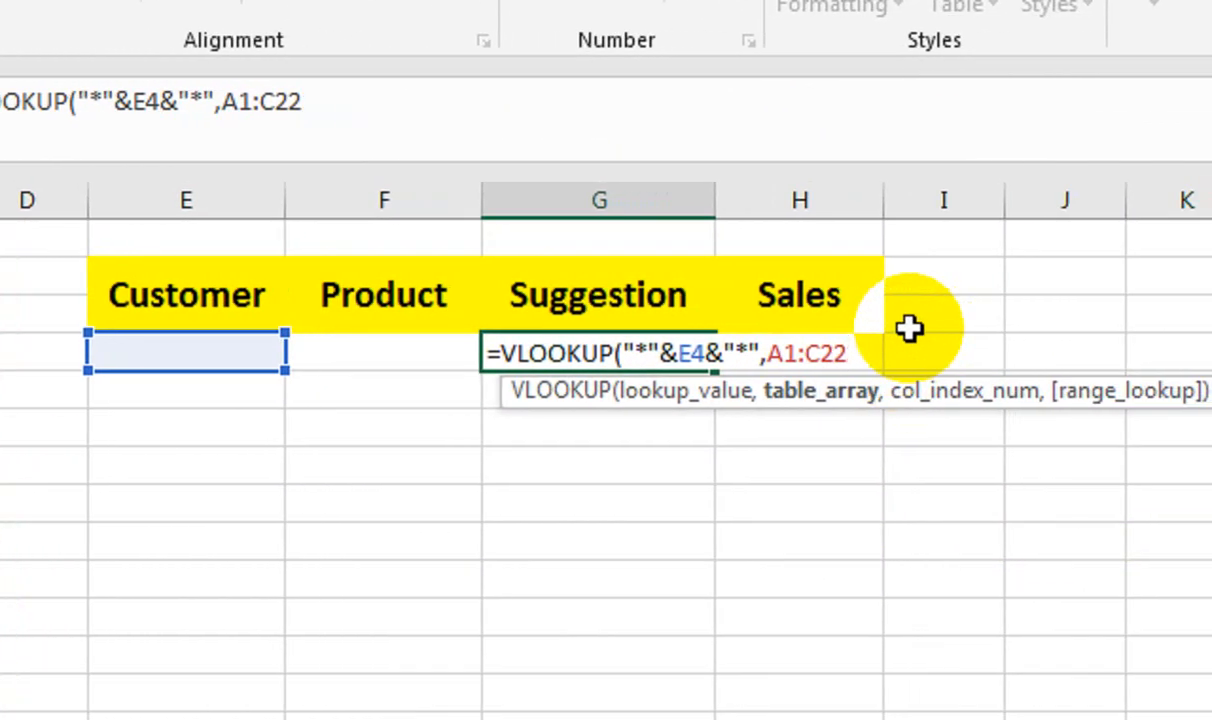
text(,)
key(Down)
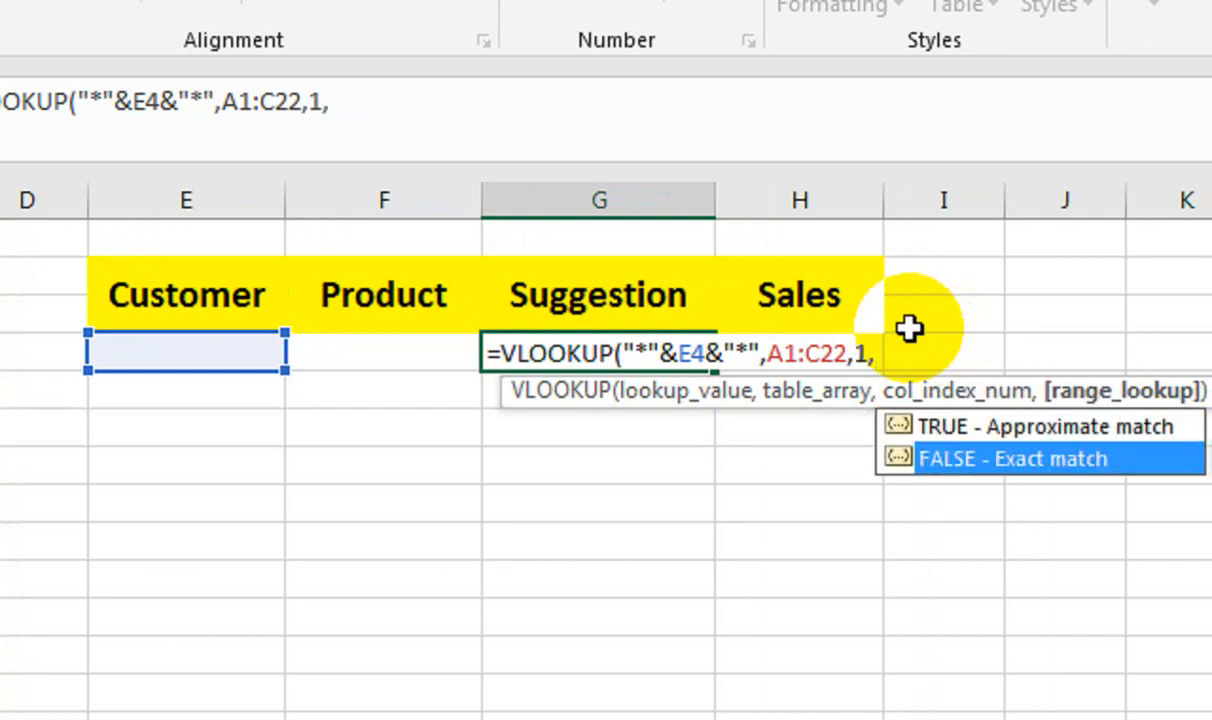
key(Tab)
text())
key(Return)
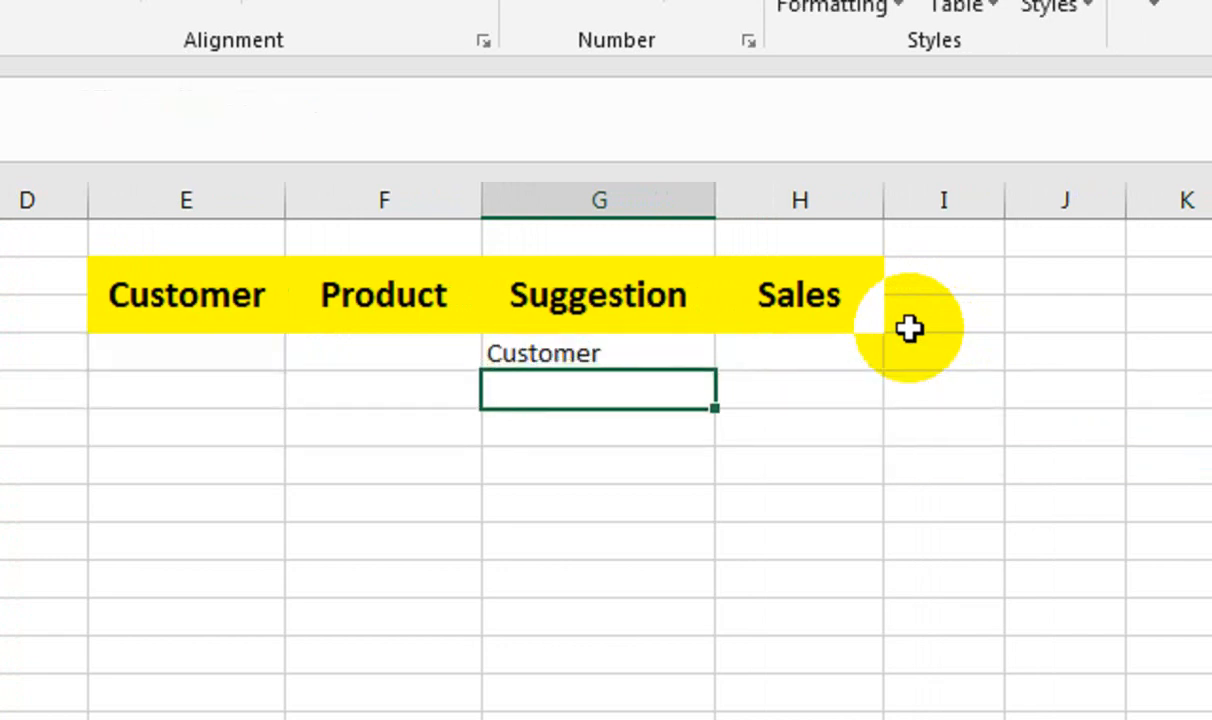
Test the Suggestion formula by entering "li" in the Customer cell E4, and clear the entry again.
key(Up)
key(Left)
key(Left)
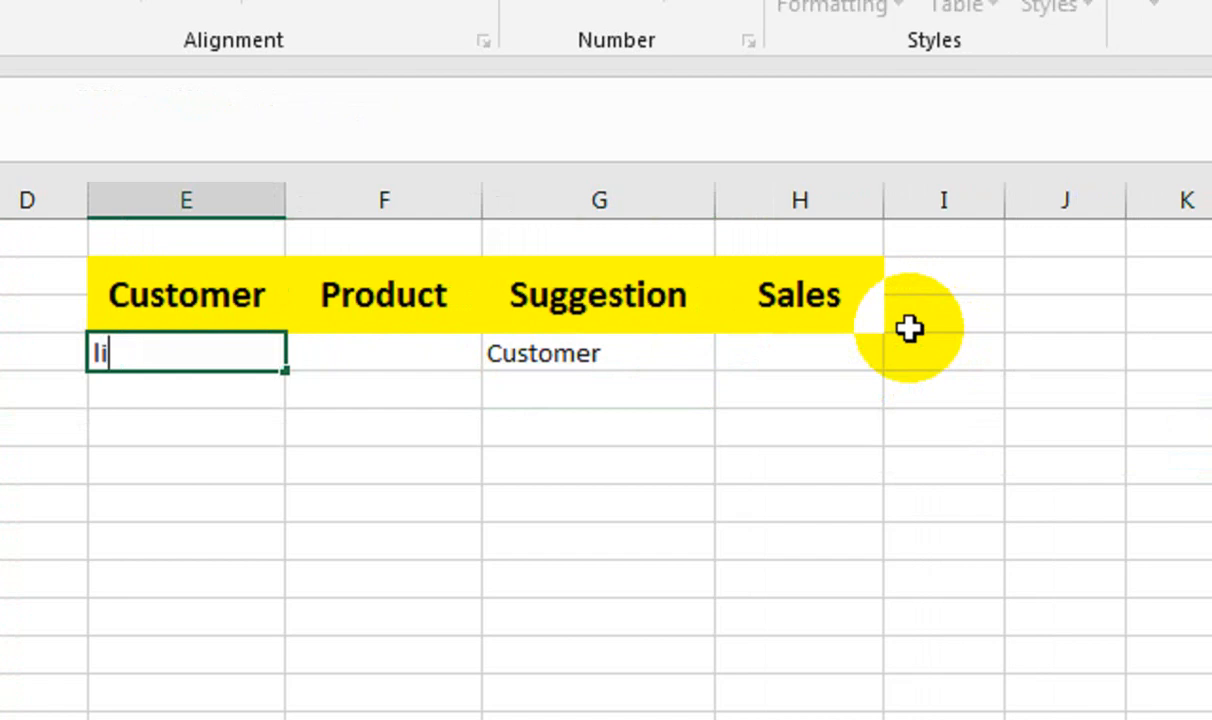
text(li)
key(Return)
key(Up)
key(Right)
key(Left)
key(Left)
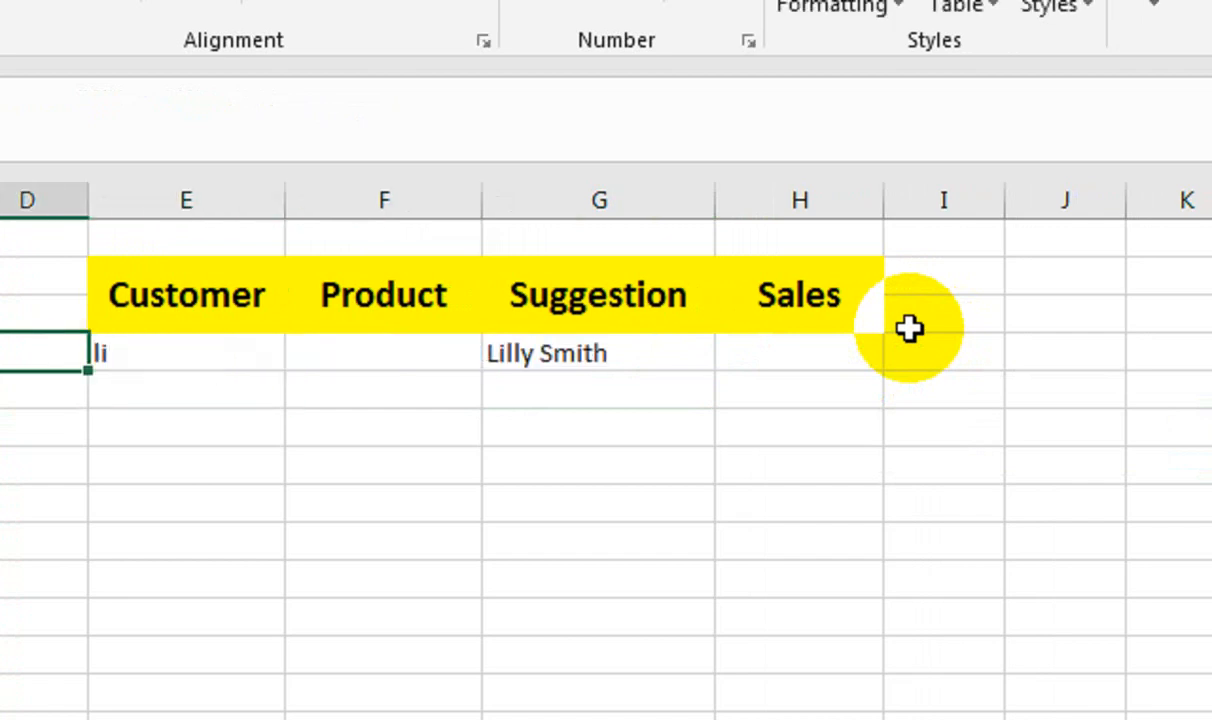
key(Right)
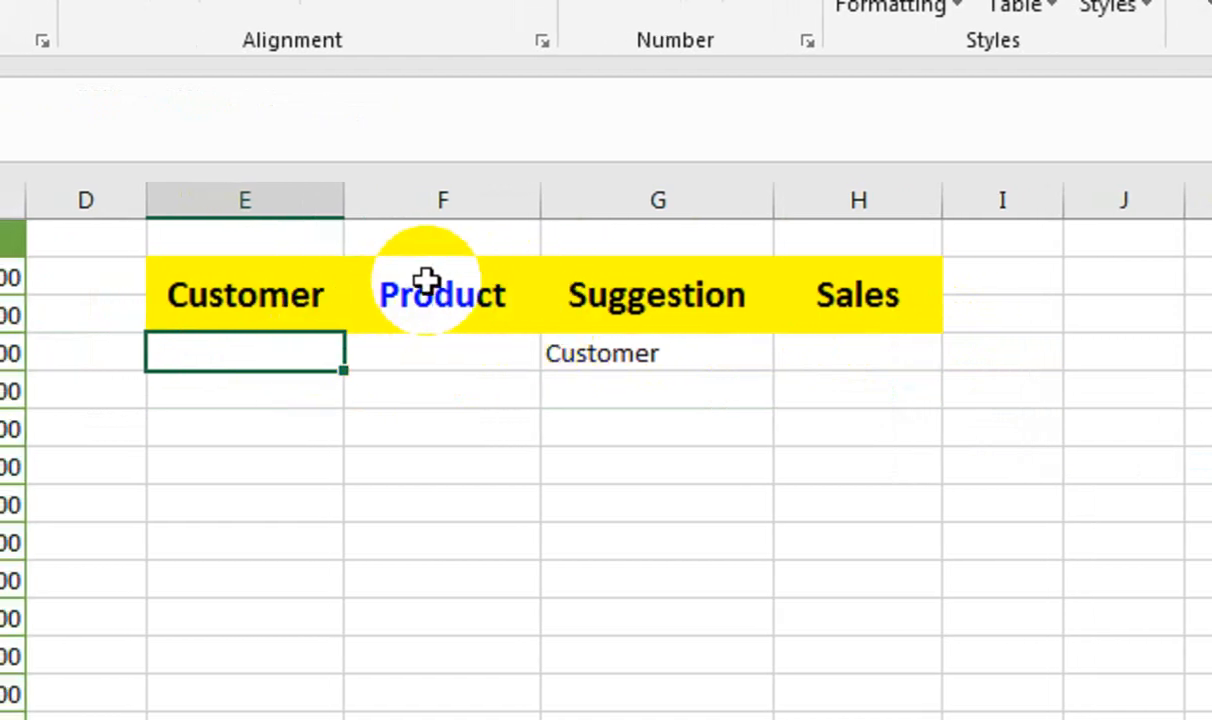
Insert IF(AND( in front of the VLOOKUP in the Suggestion cell G4's formula.
click(600, 355)
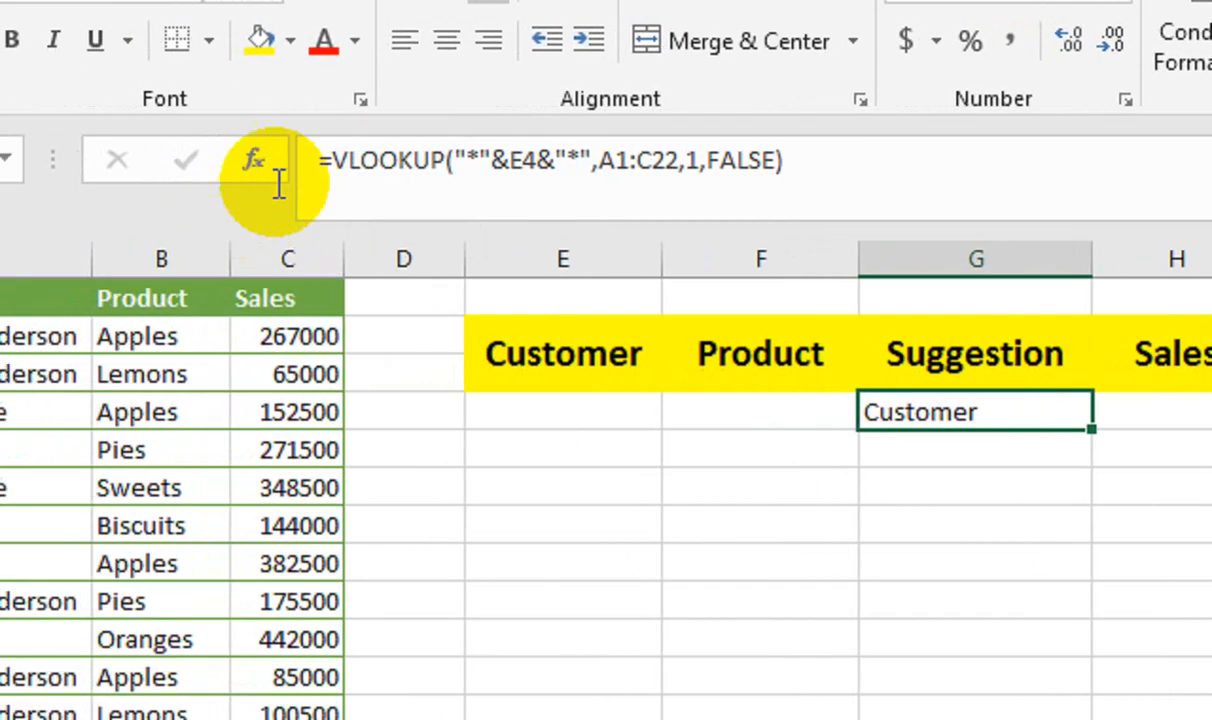
click(160, 130)
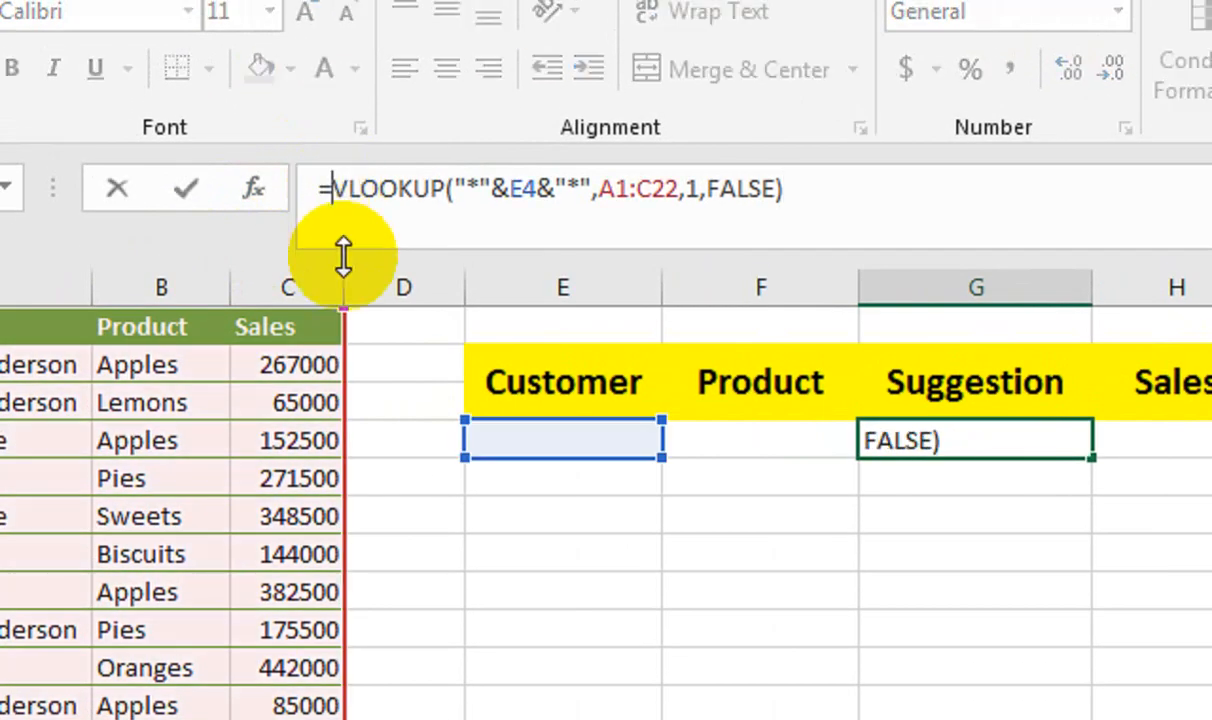
text(if)
key(Tab)
text(and)
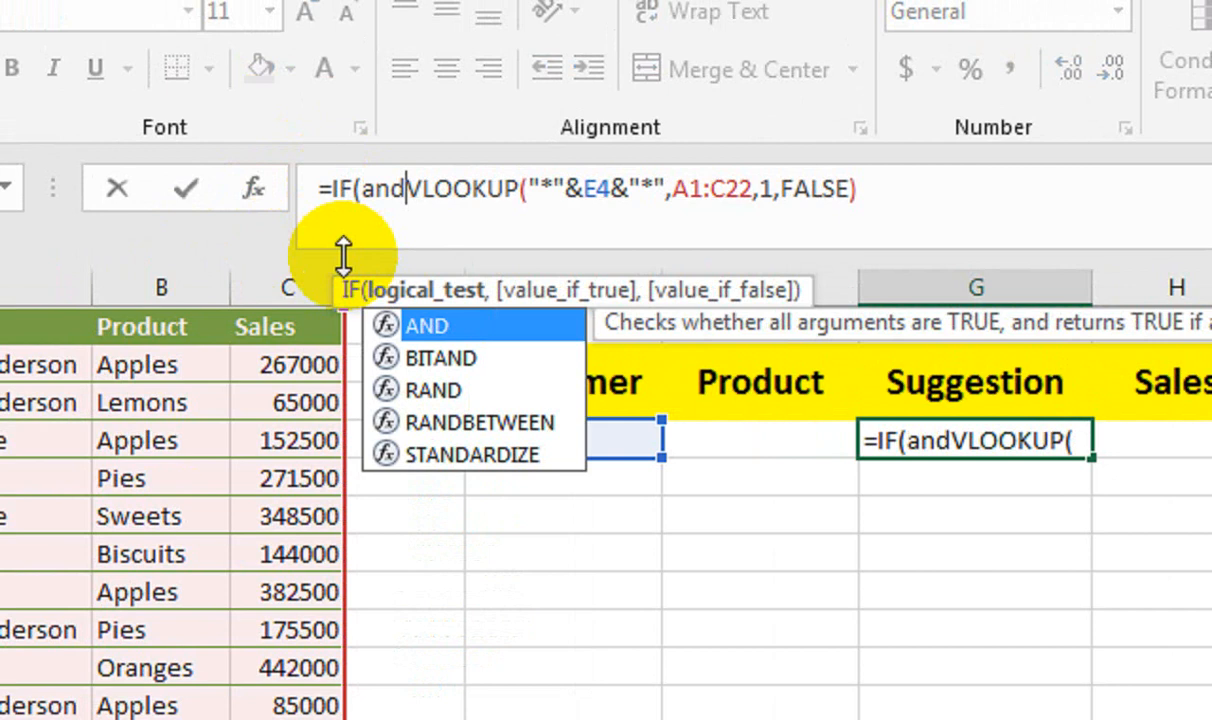
key(Tab)
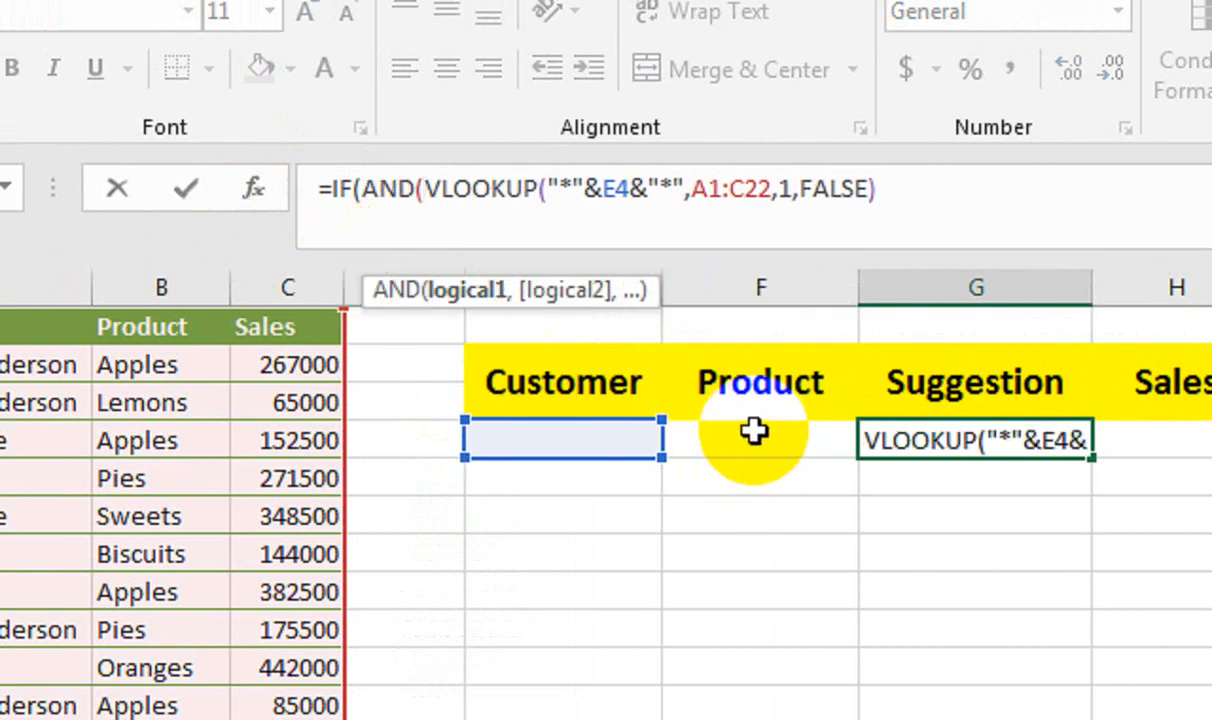
Complete the AND test in G4's formula with E4<>"" and F4="", making the existing VLOOKUP the value if true.
click(601, 442)
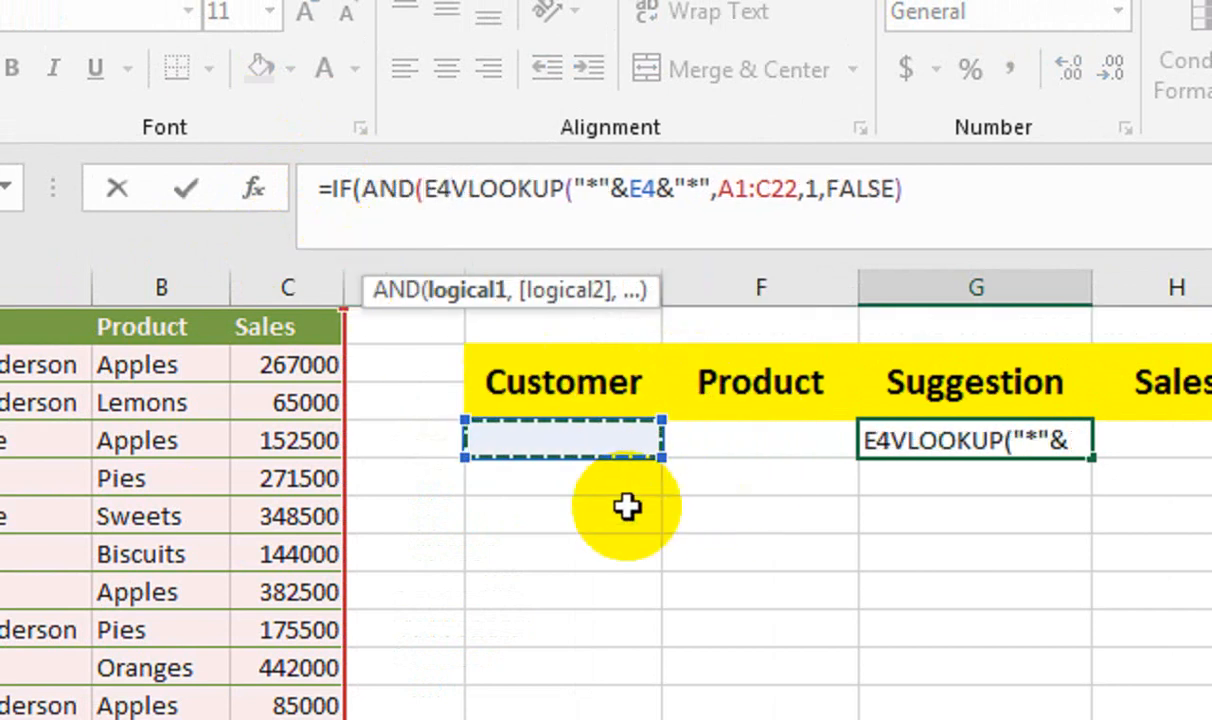
click(450, 202)
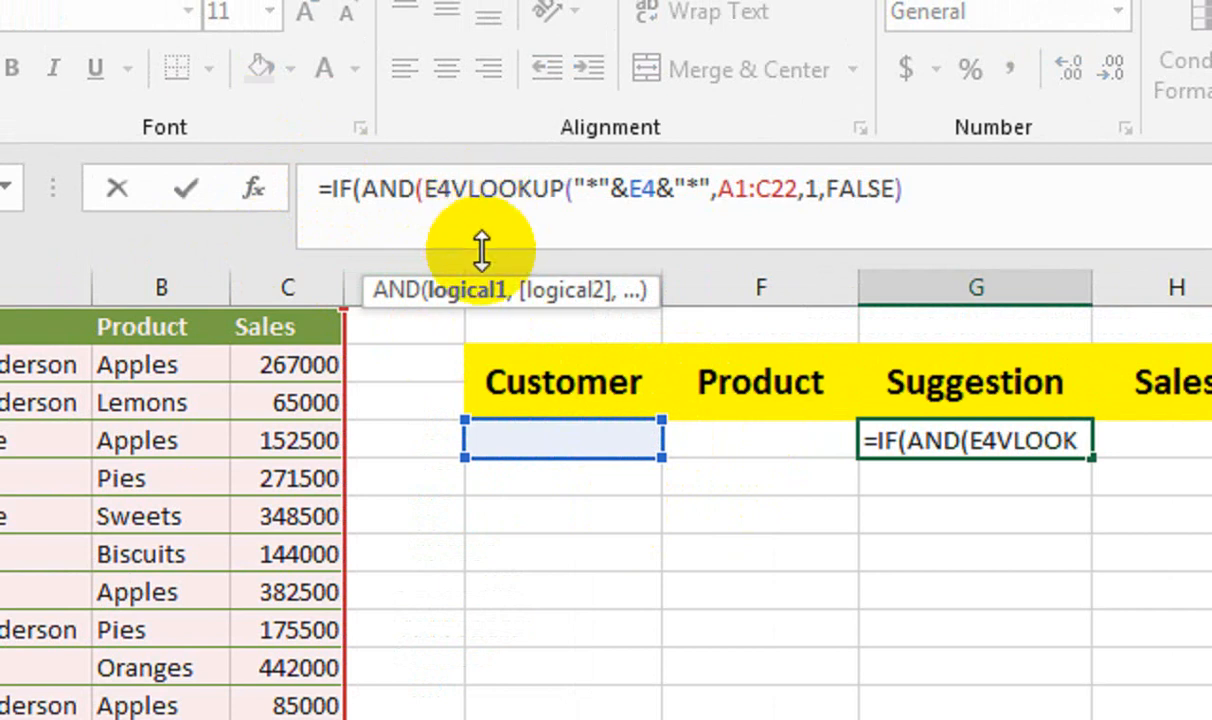
text(<>)
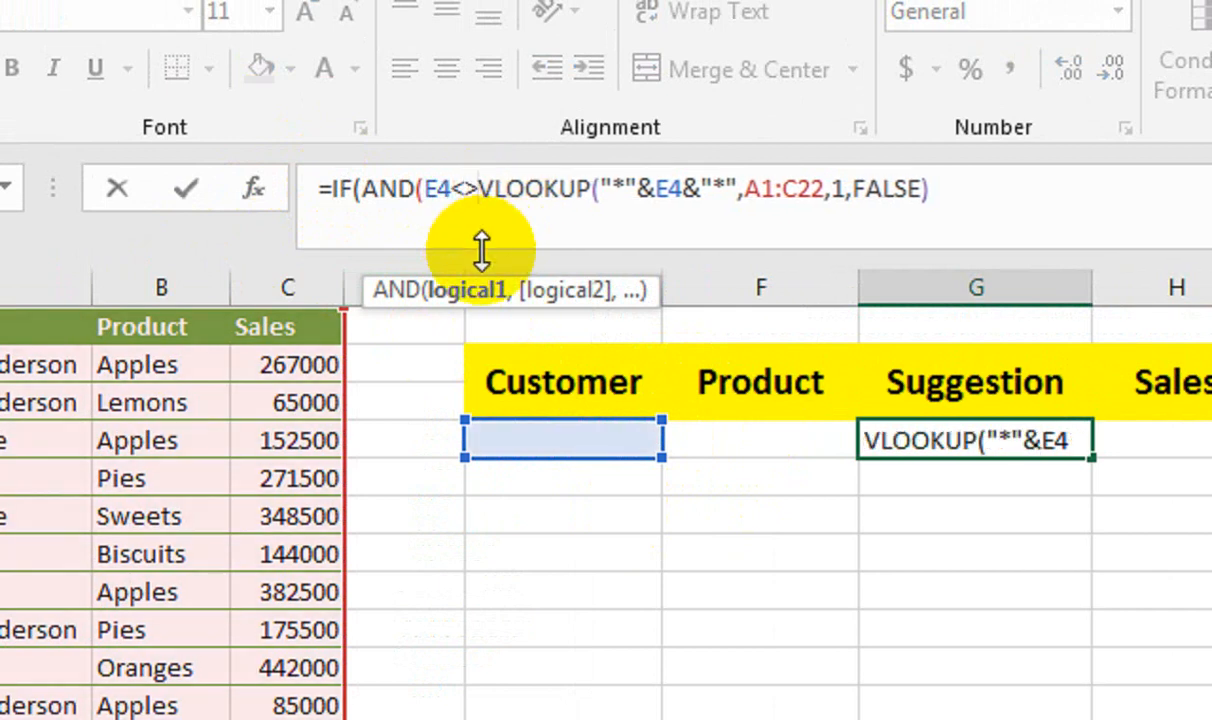
text("",)
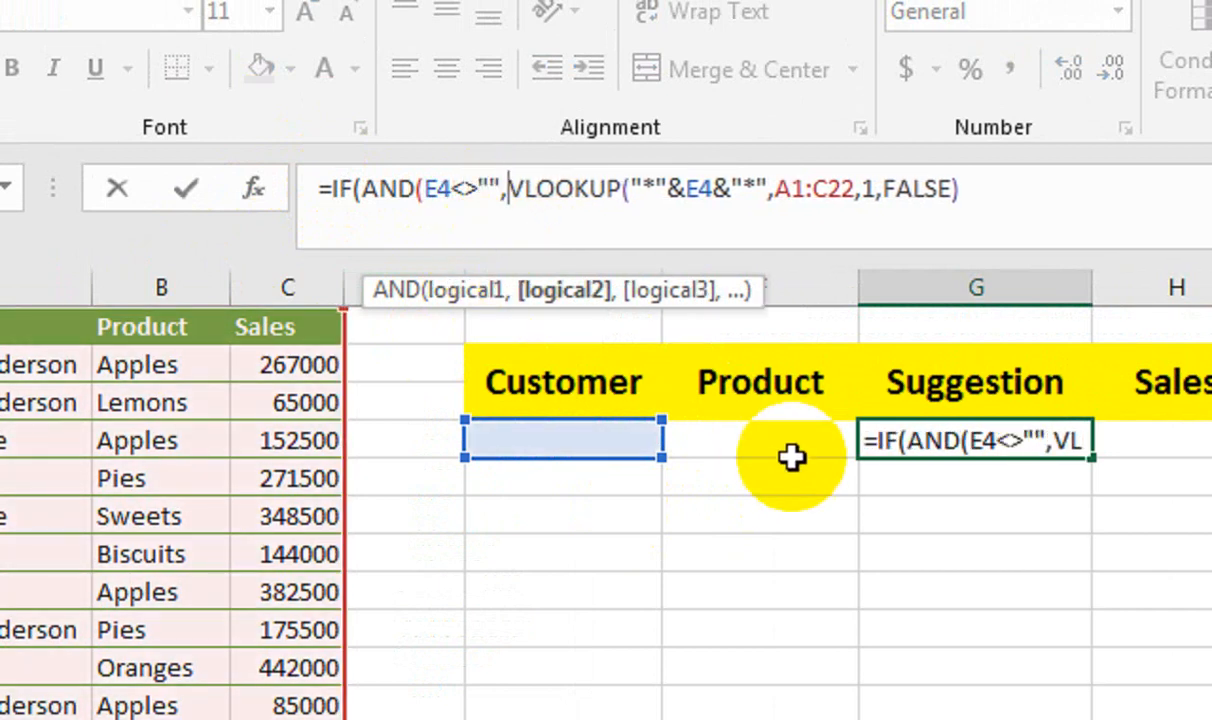
click(791, 440)
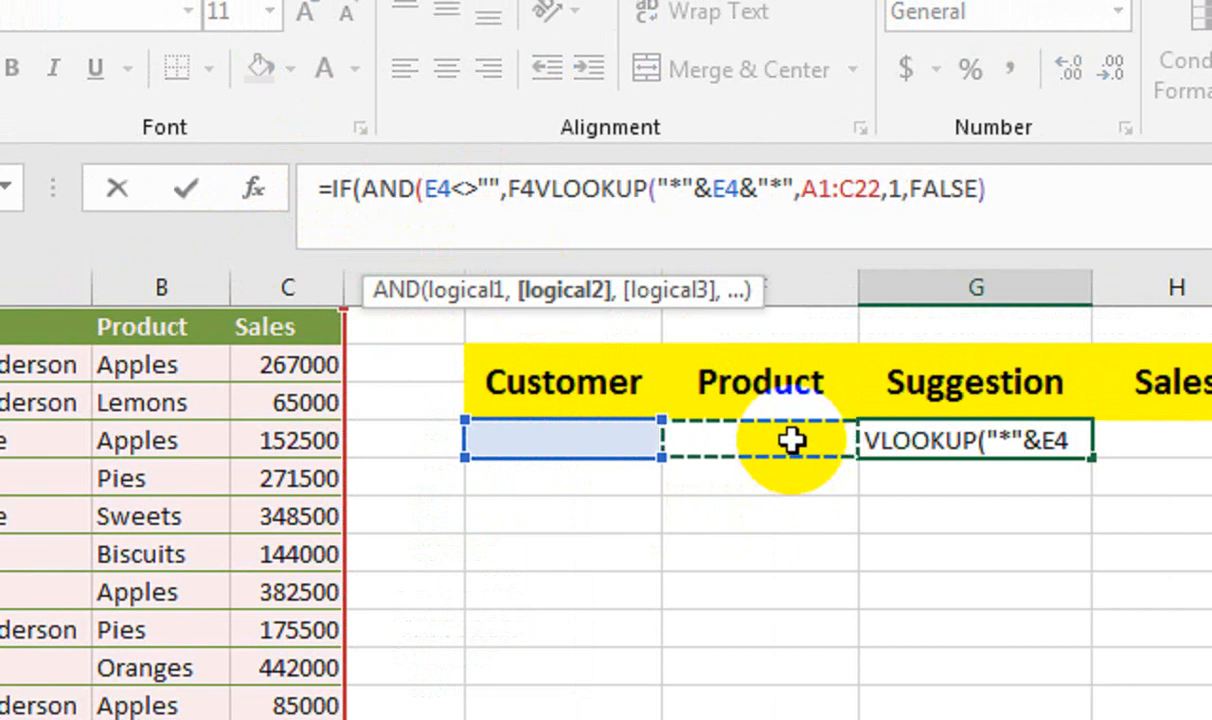
drag(830, 289, 588, 263)
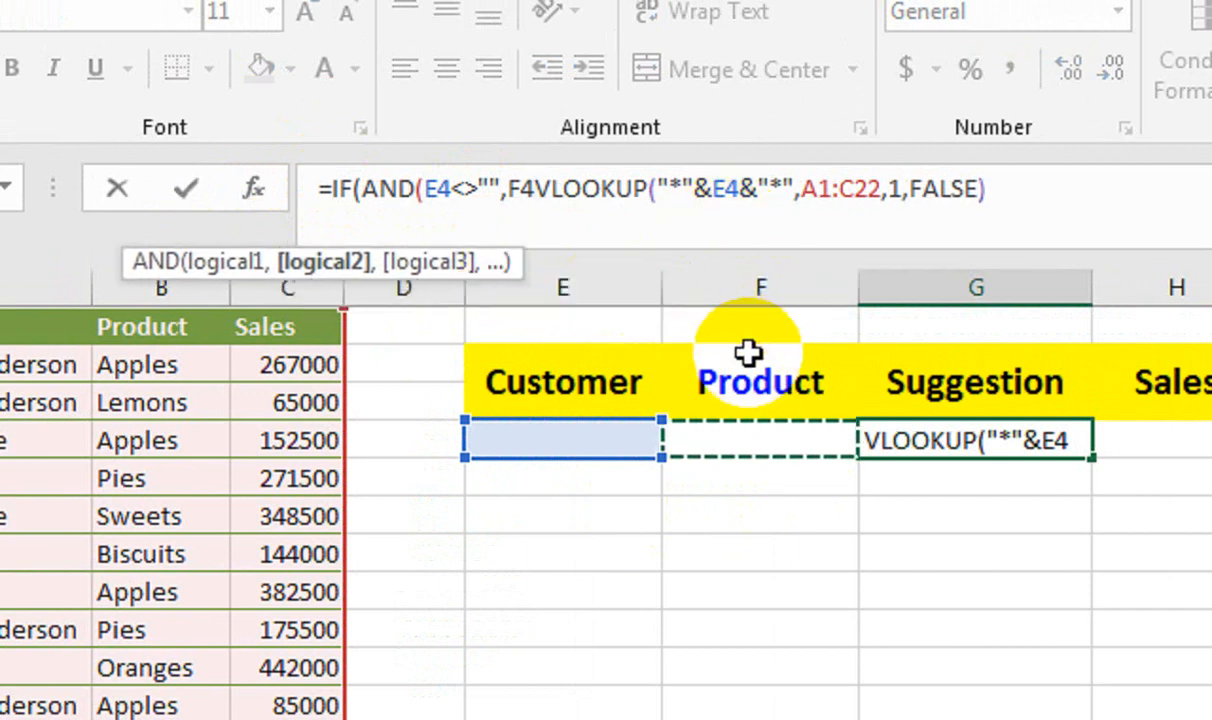
text(="",)
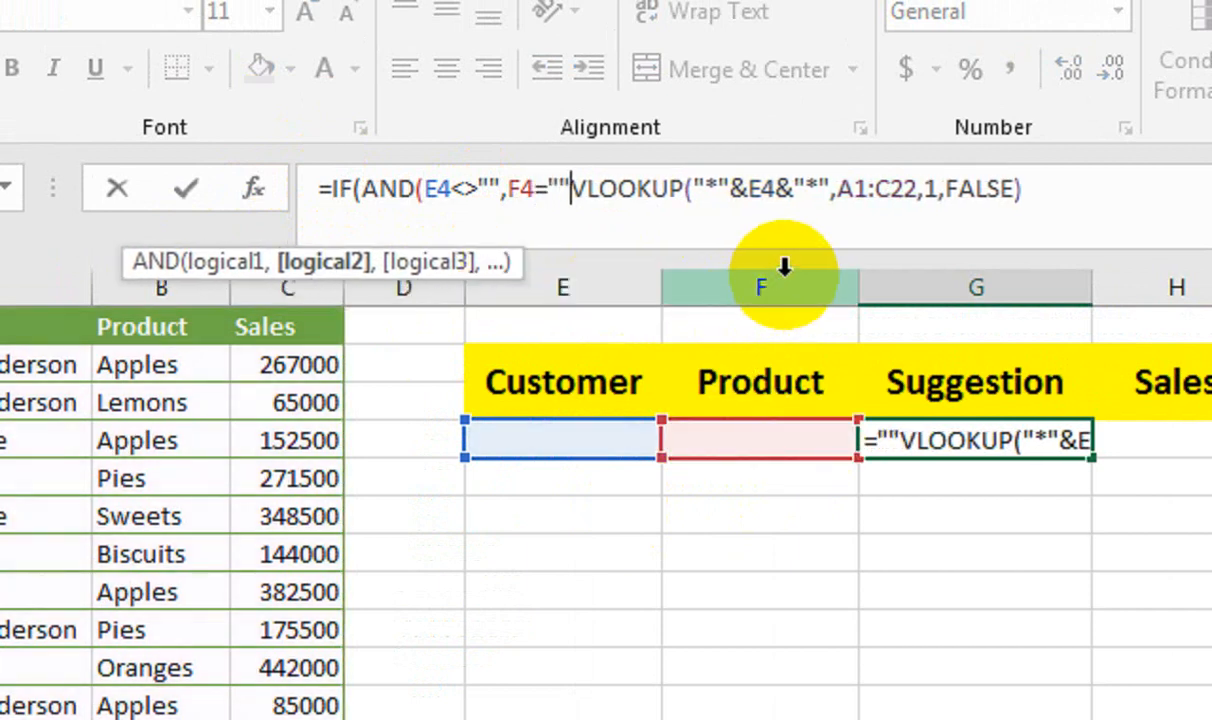
key(BackSpace)
text(),)
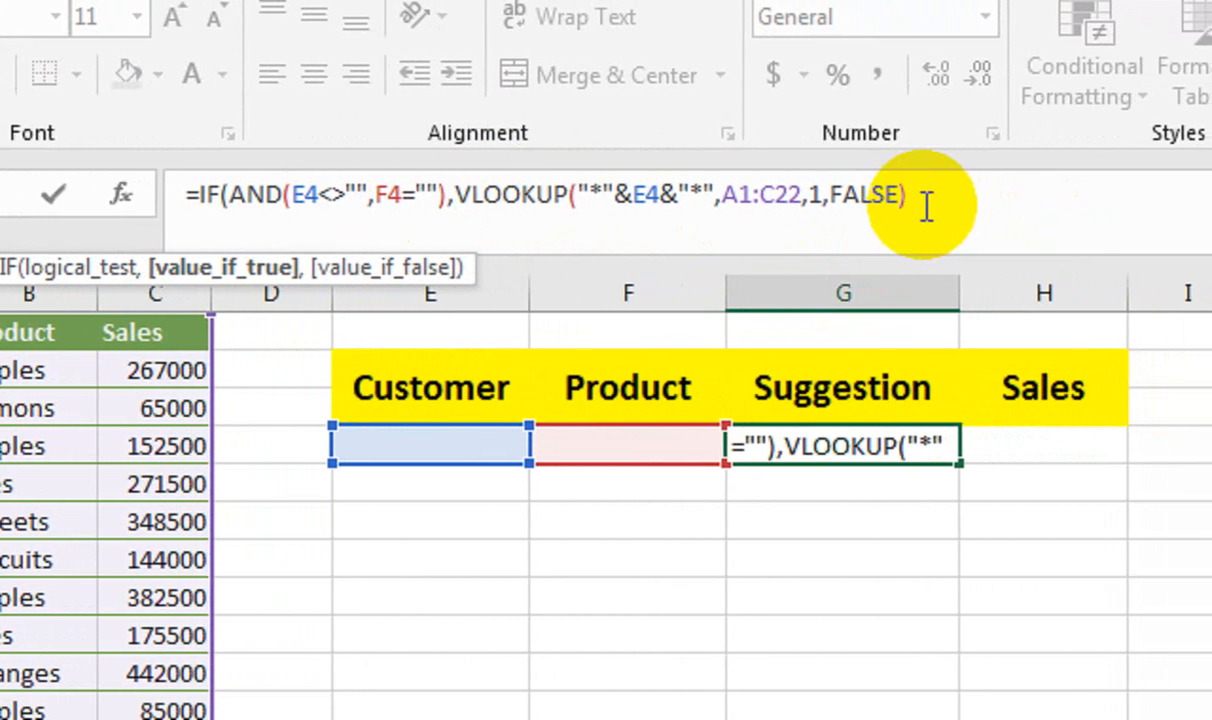
Add a copy of the VLOOKUP as the IF's value if false and change its lookup reference to F4.
drag(927, 207, 456, 190)
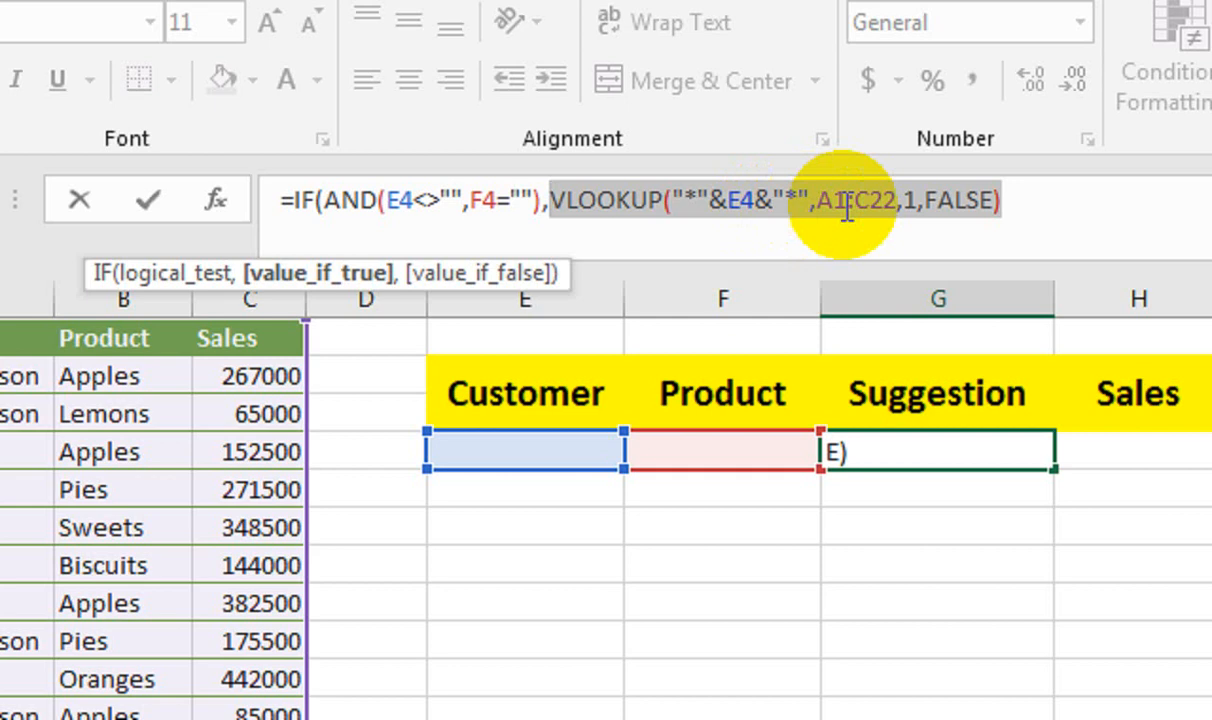
click(914, 207)
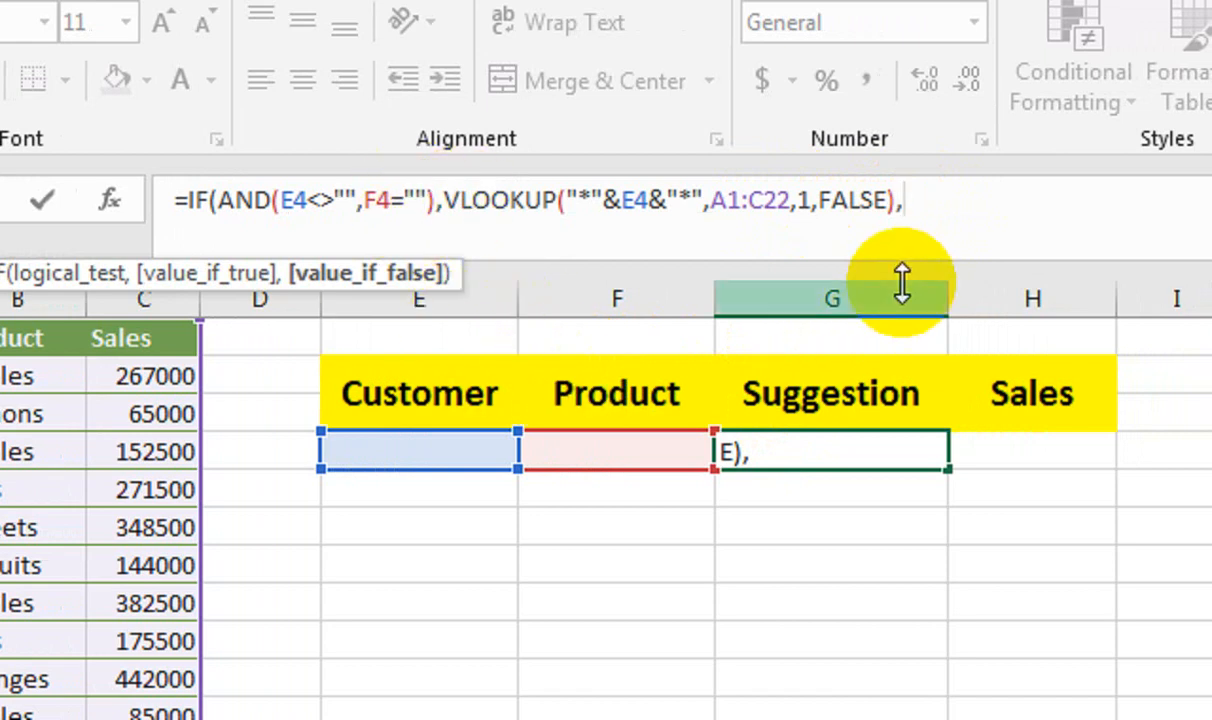
key(ctrl+v)
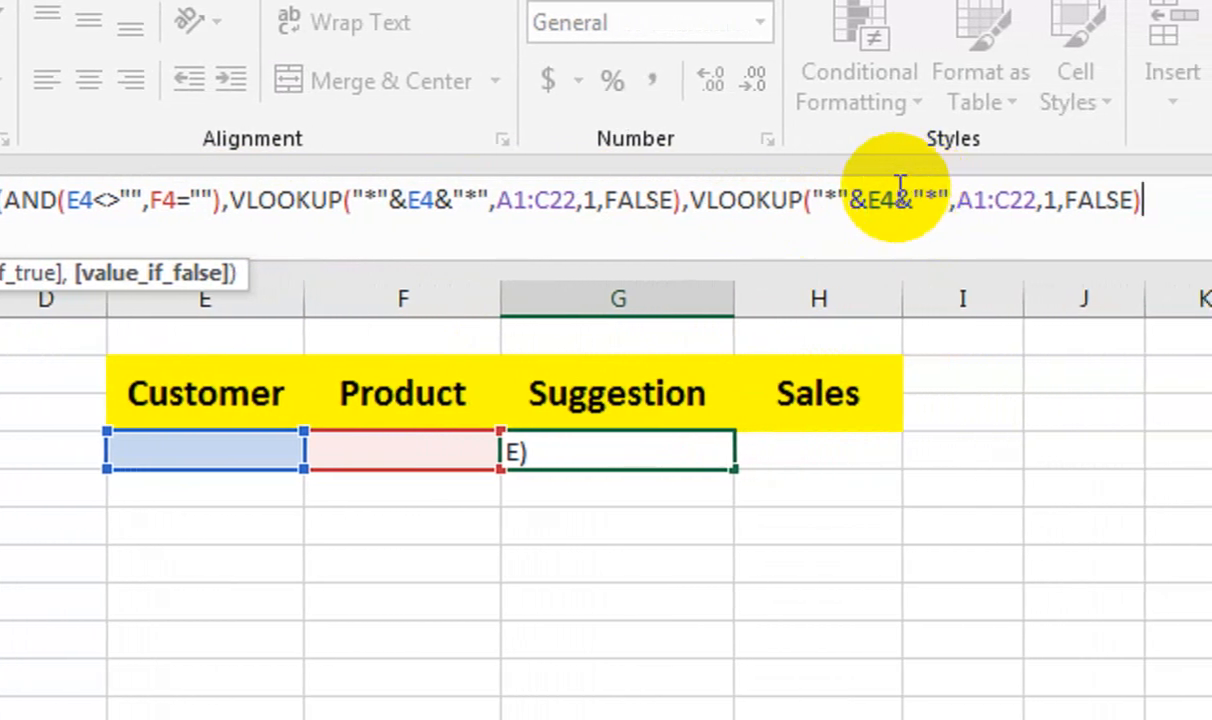
click(887, 238)
key(BackSpace)
click(438, 465)
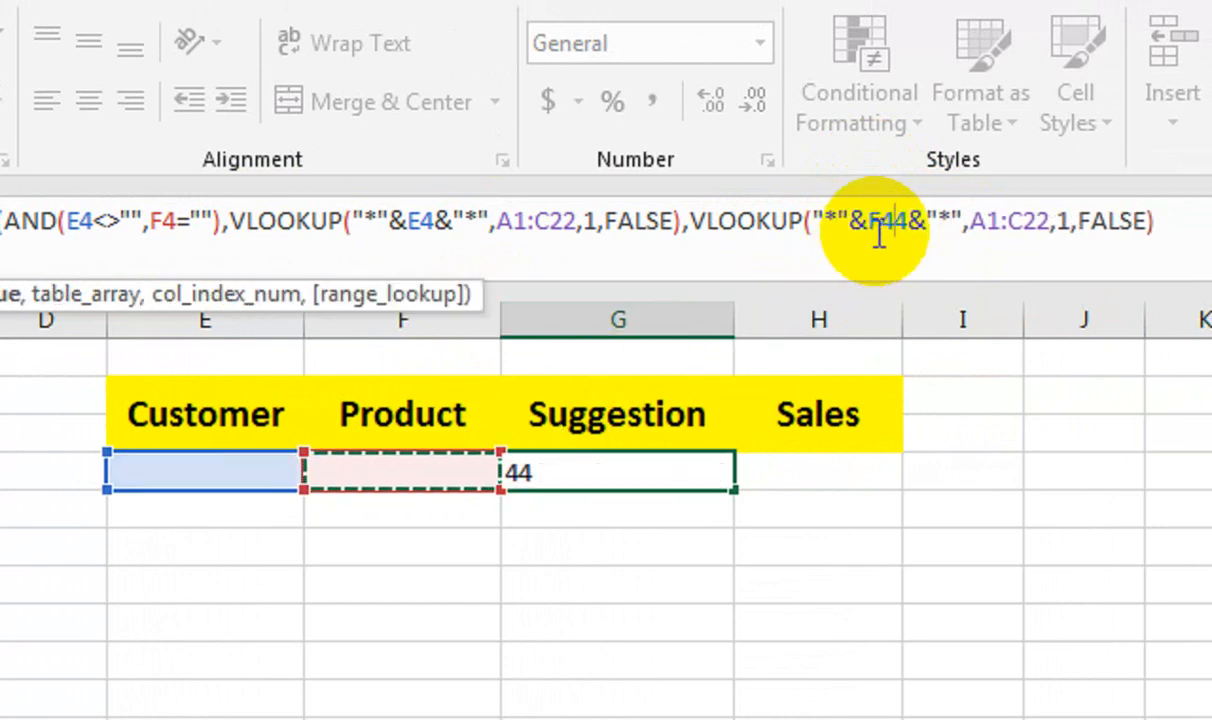
key(BackSpace)
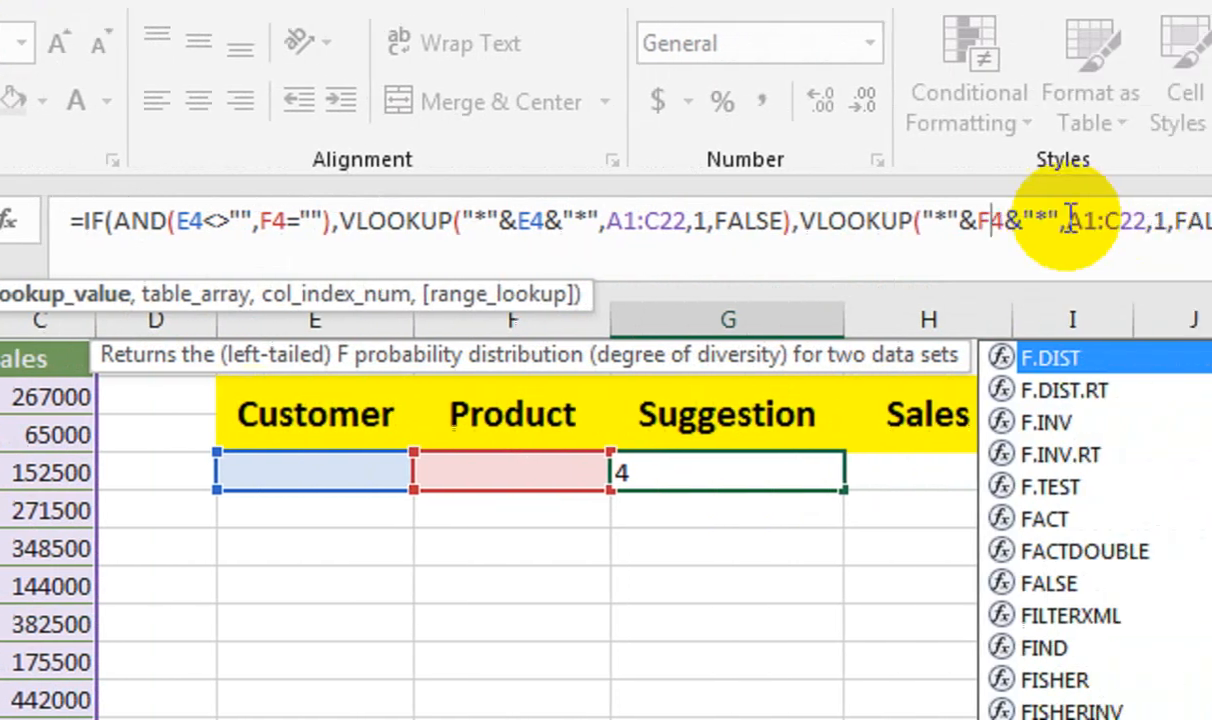
Change the second VLOOKUP's table array to B1:C22, close the IF and enter the formula in G4.
click(904, 227)
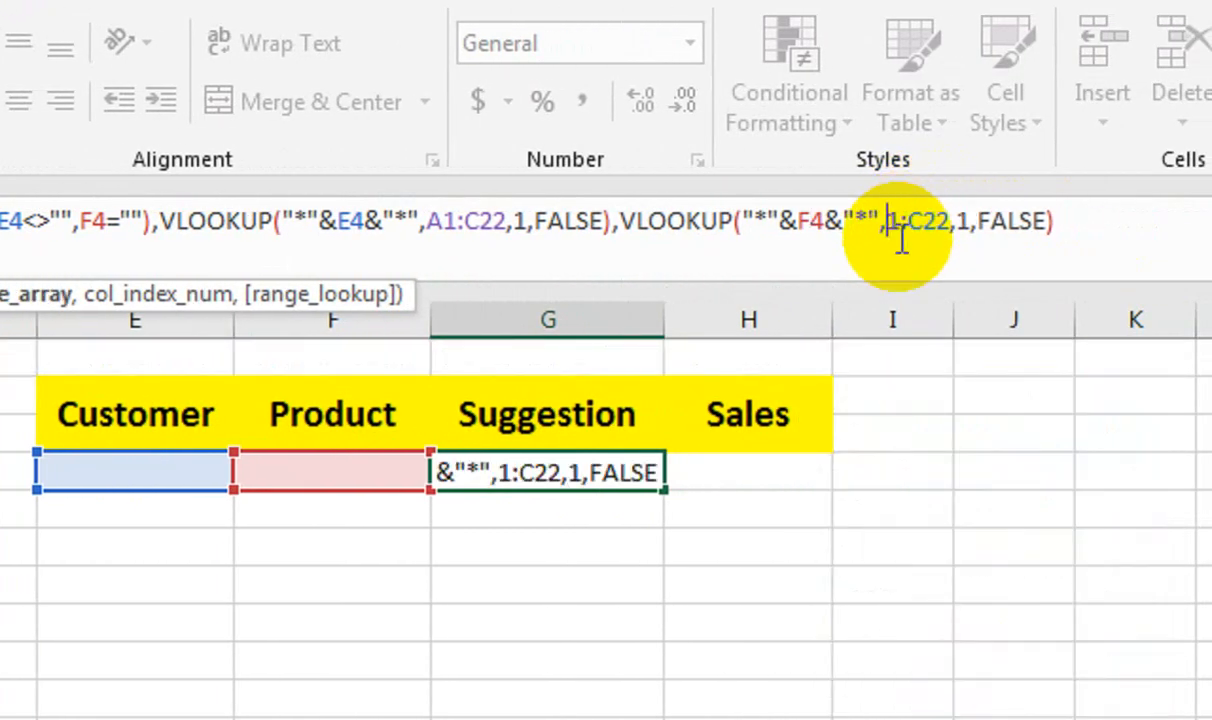
text(b)
key(BackSpace)
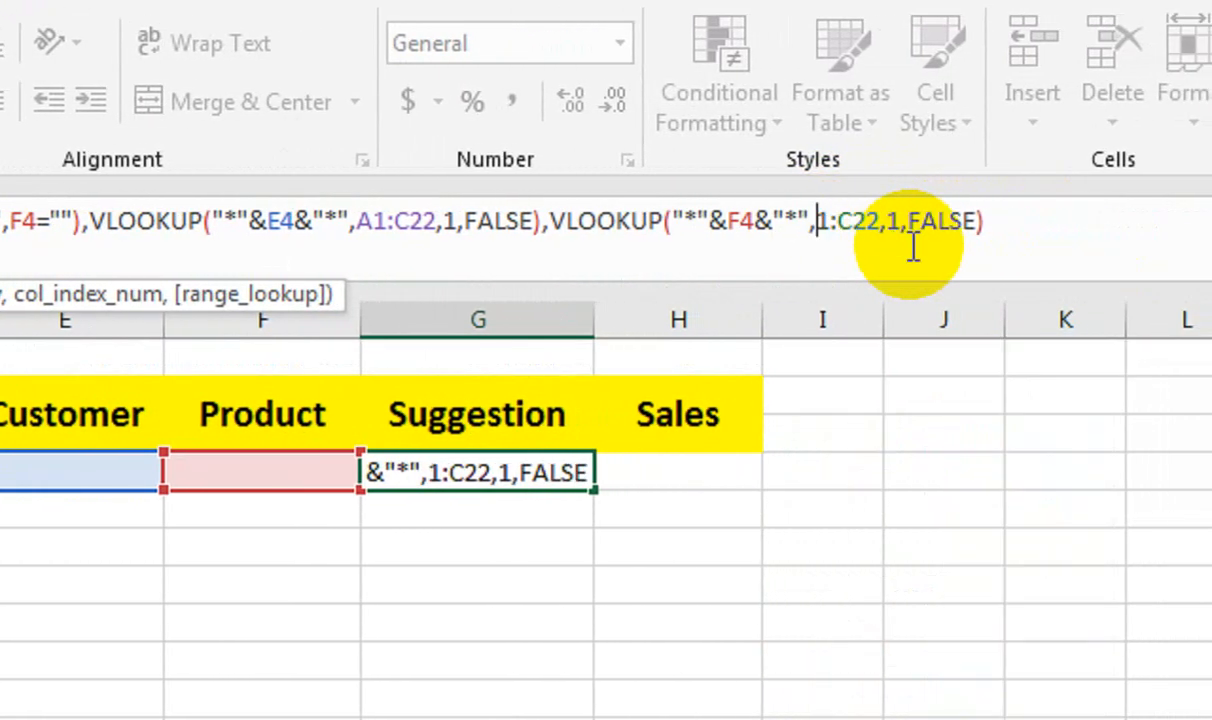
text(B)
click(1000, 224)
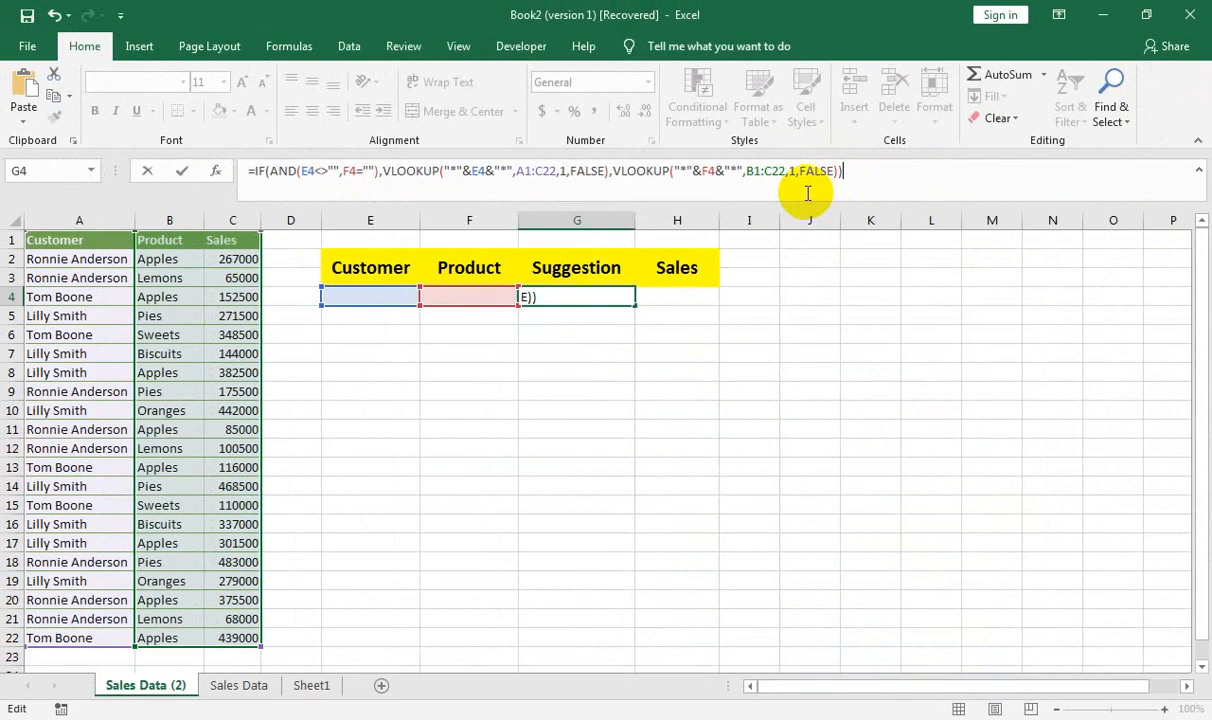
key(Return)
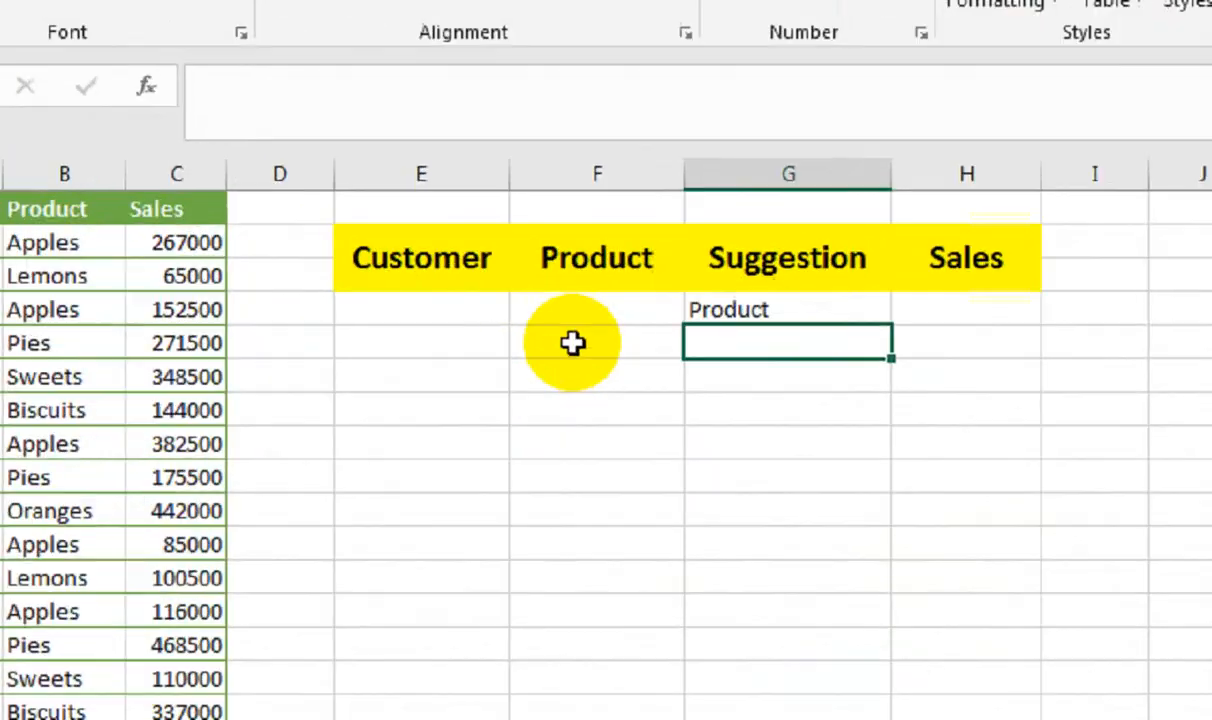
Test the Suggestion formula by entering "lem" in the Product cell F4, and clear the entry again.
click(461, 297)
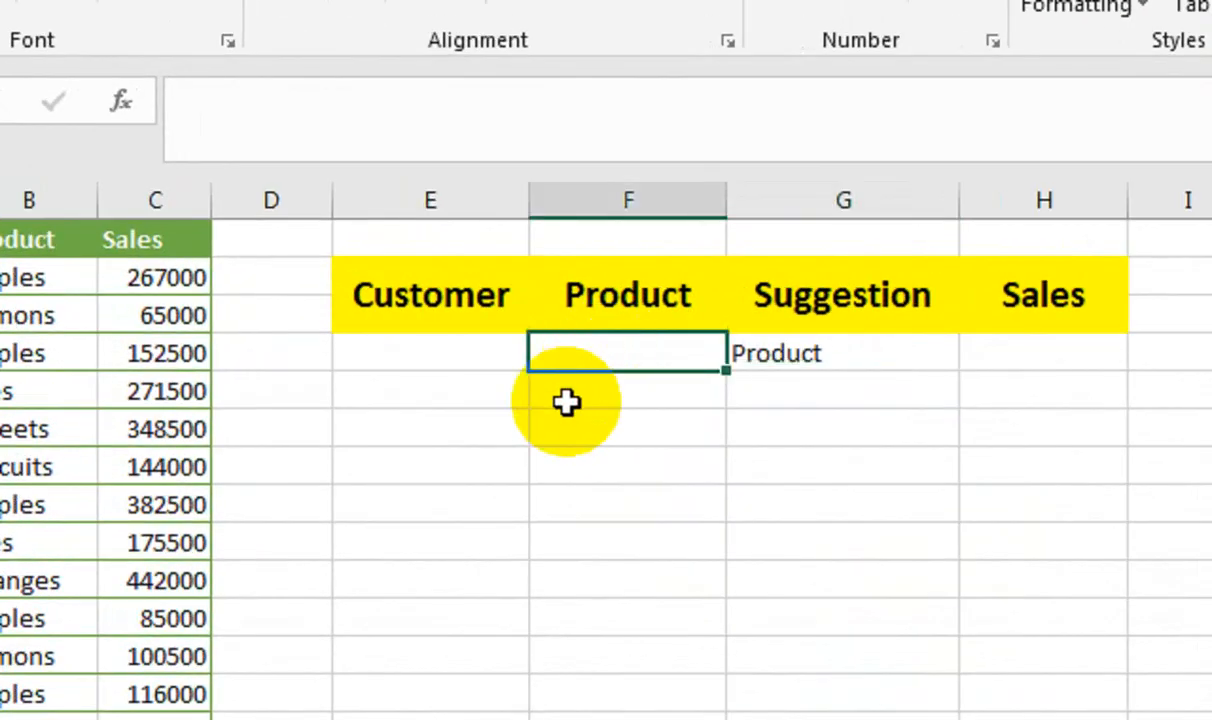
text(t)
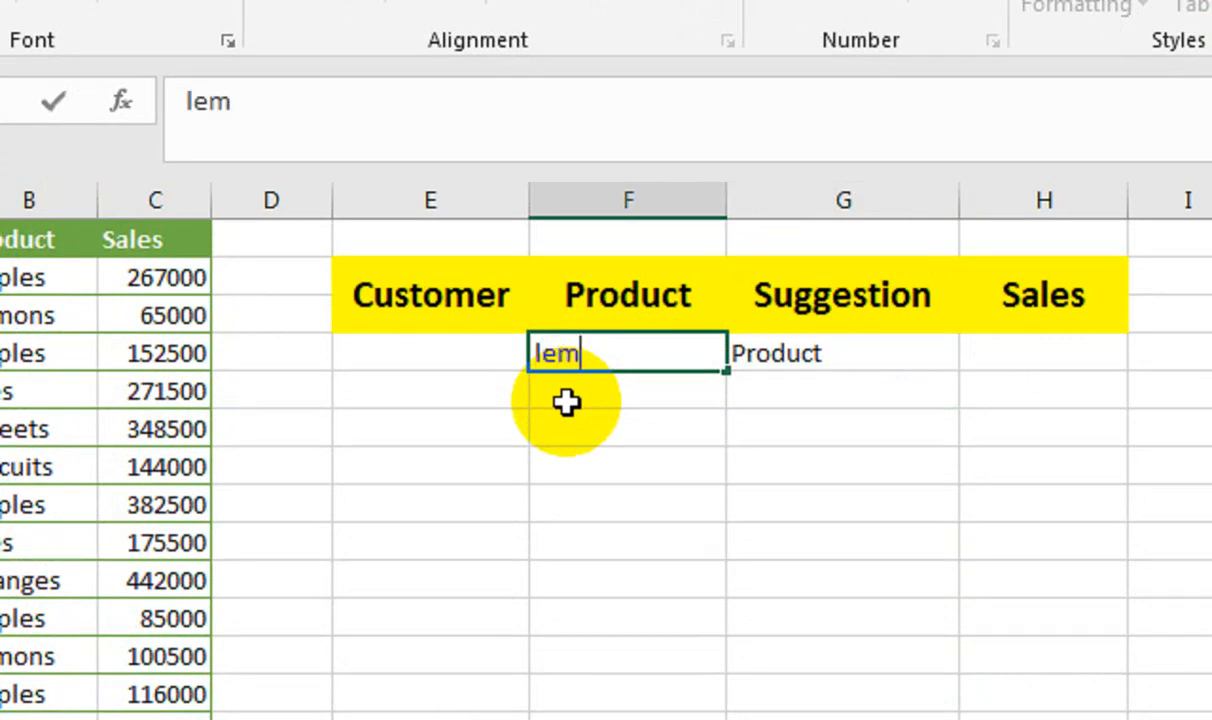
key(Return)
key(Up)
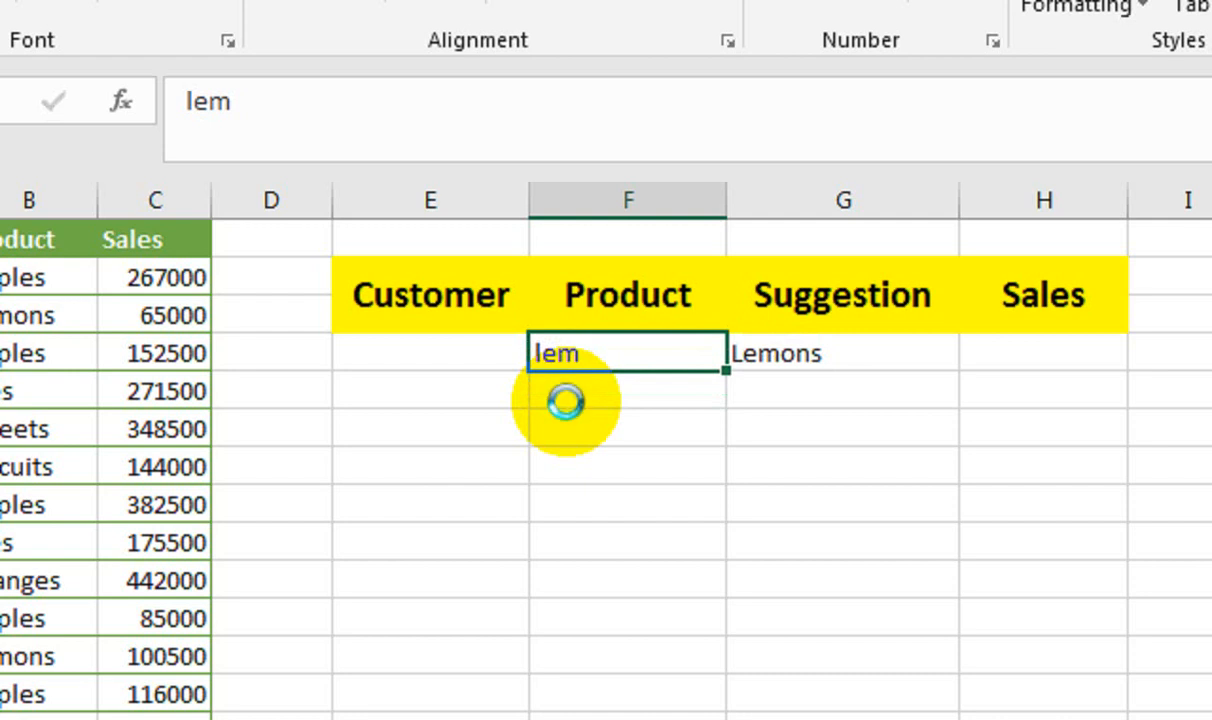
key(Delete)
Test the Suggestion formula with "to" in the Customer cell E4, and extend the entry to the customer's full first name.
key(Up)
key(Left)
key(Down)
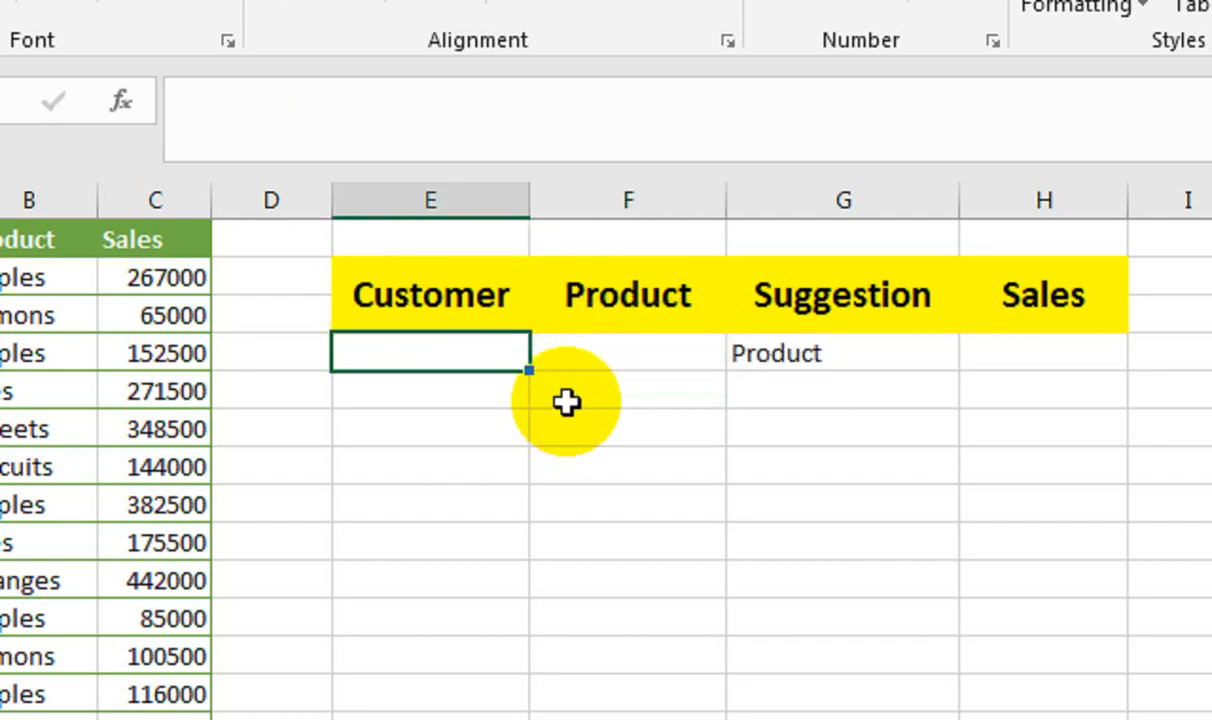
text(to)
key(Return)
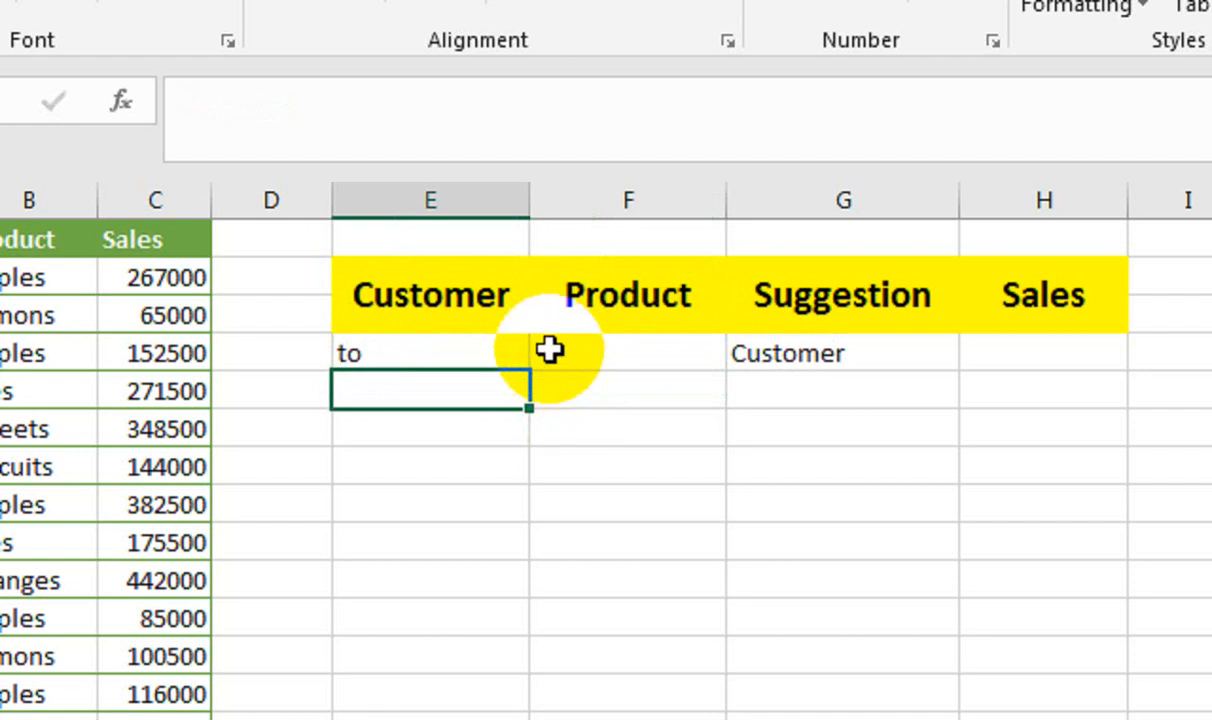
double_click(449, 343)
text(m)
key(Return)
click(445, 342)
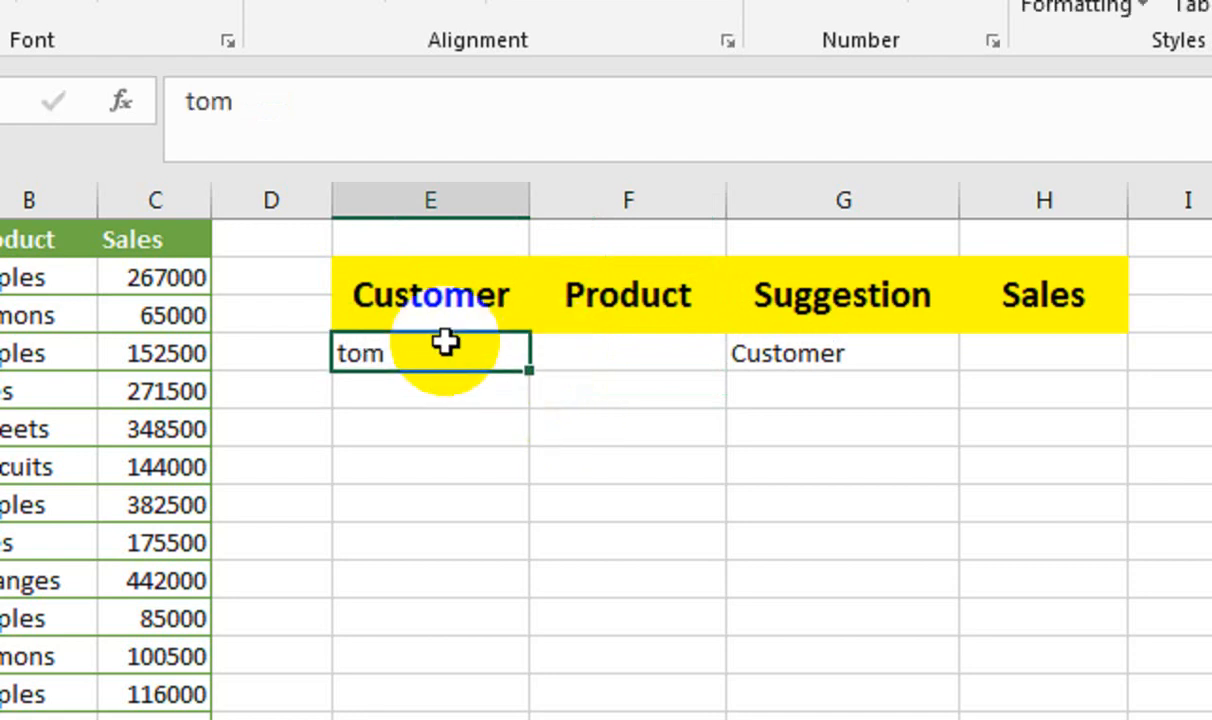
Change the table arrays in G4's formula to start below the headers, at A2 and B2.
click(776, 350)
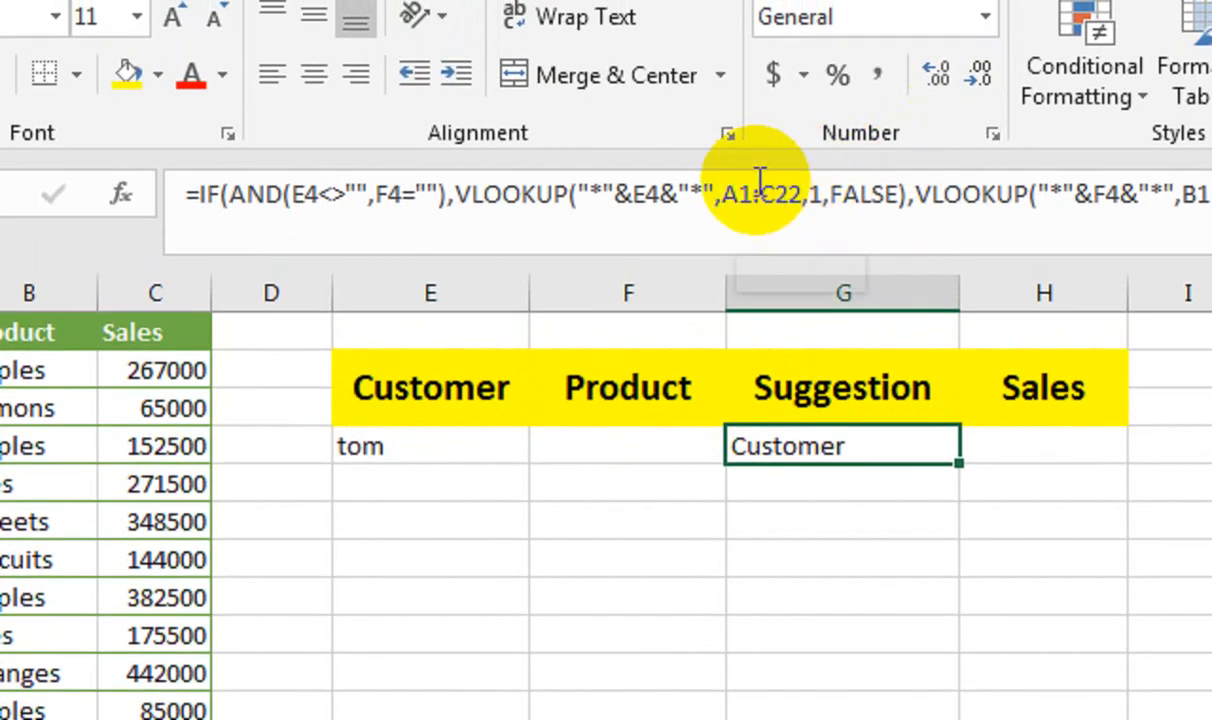
click(760, 155)
key(BackSpace)
text(2)
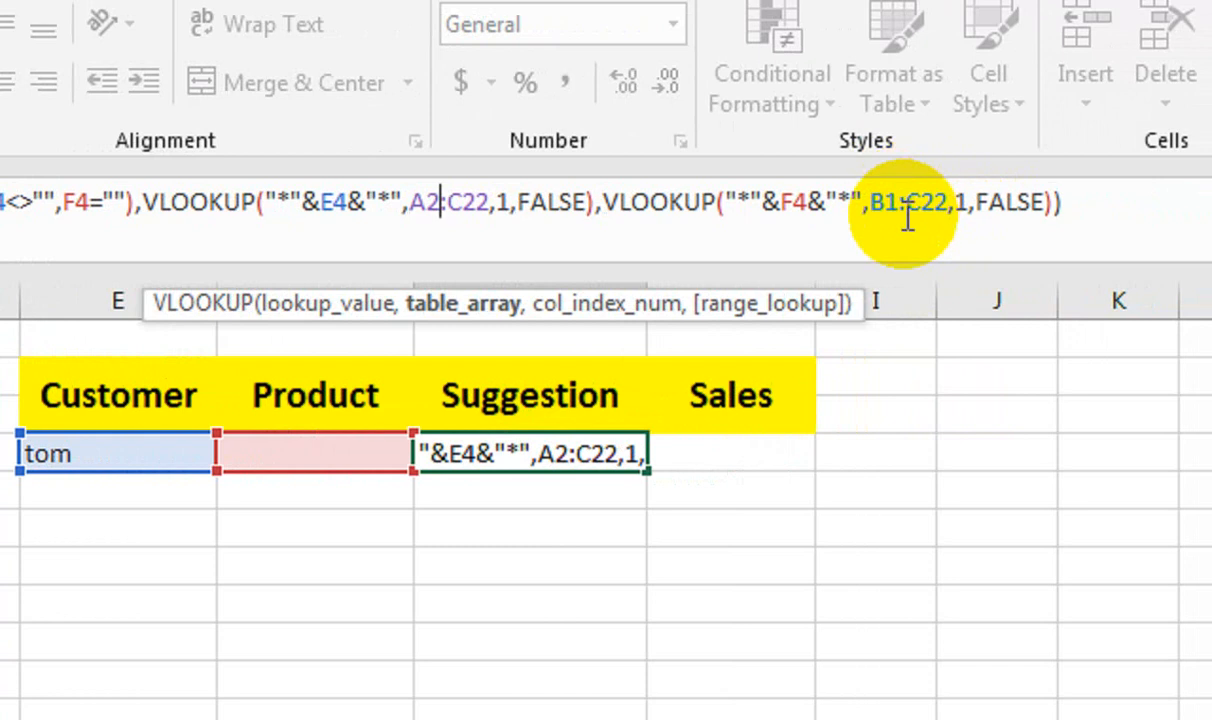
click(922, 202)
key(BackSpace)
text(2)
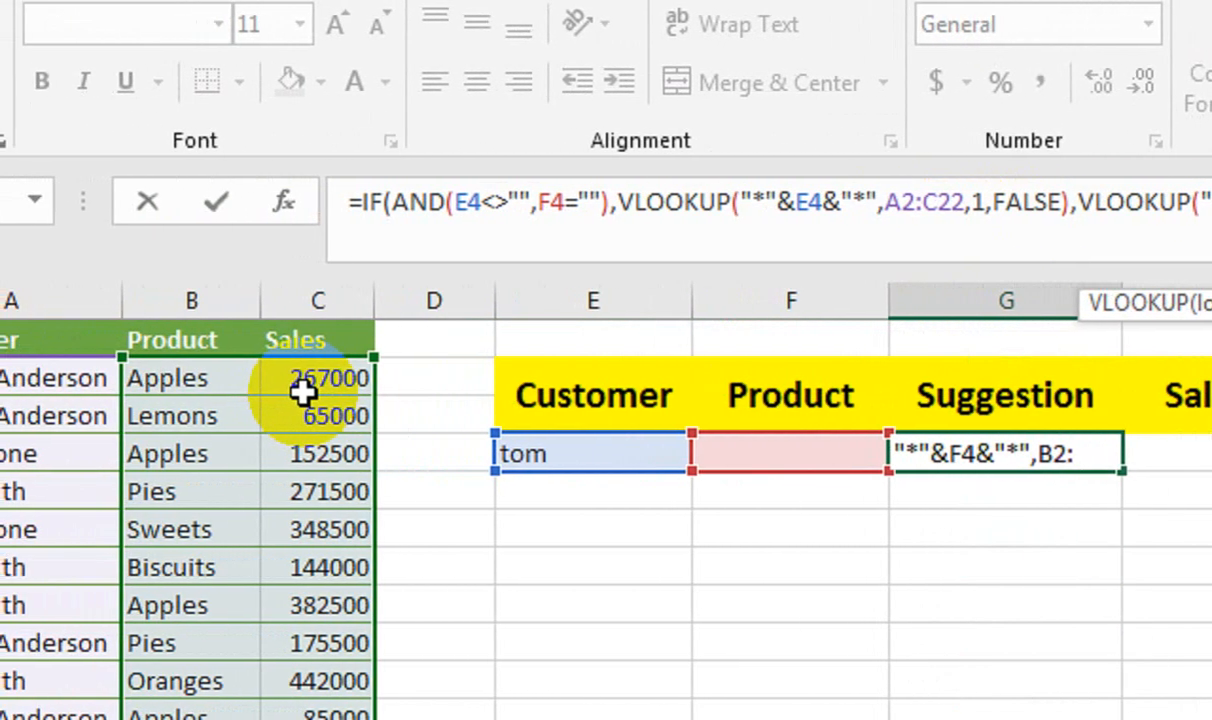
key(Return)
Test the corrected formula by entering "ro" in the Customer cell E4, and clear the entry again.
click(458, 453)
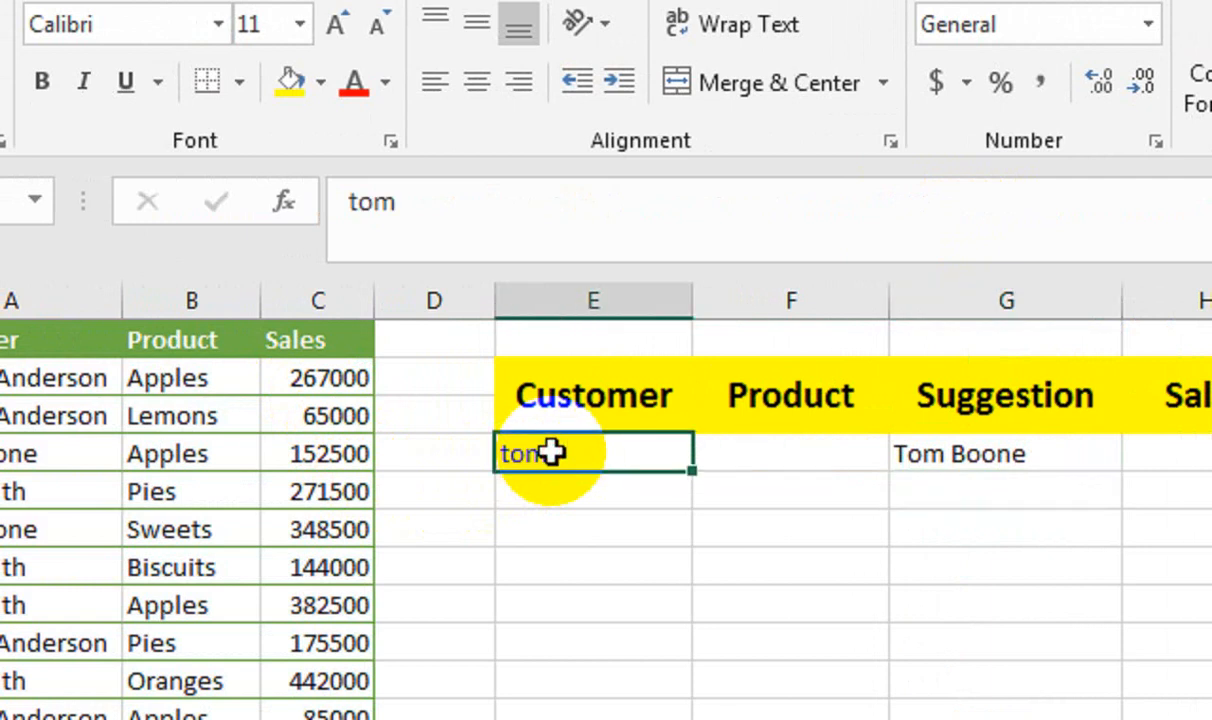
text(r)
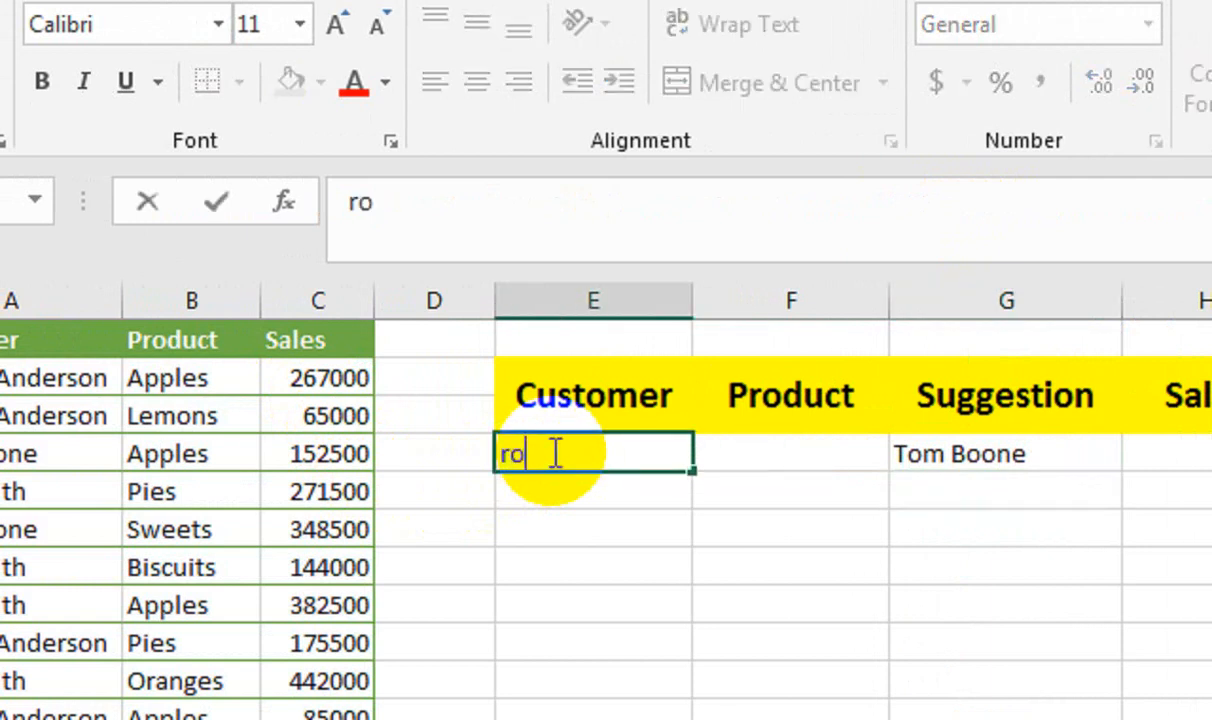
text(o)
key(Return)
click(584, 452)
key(Delete)
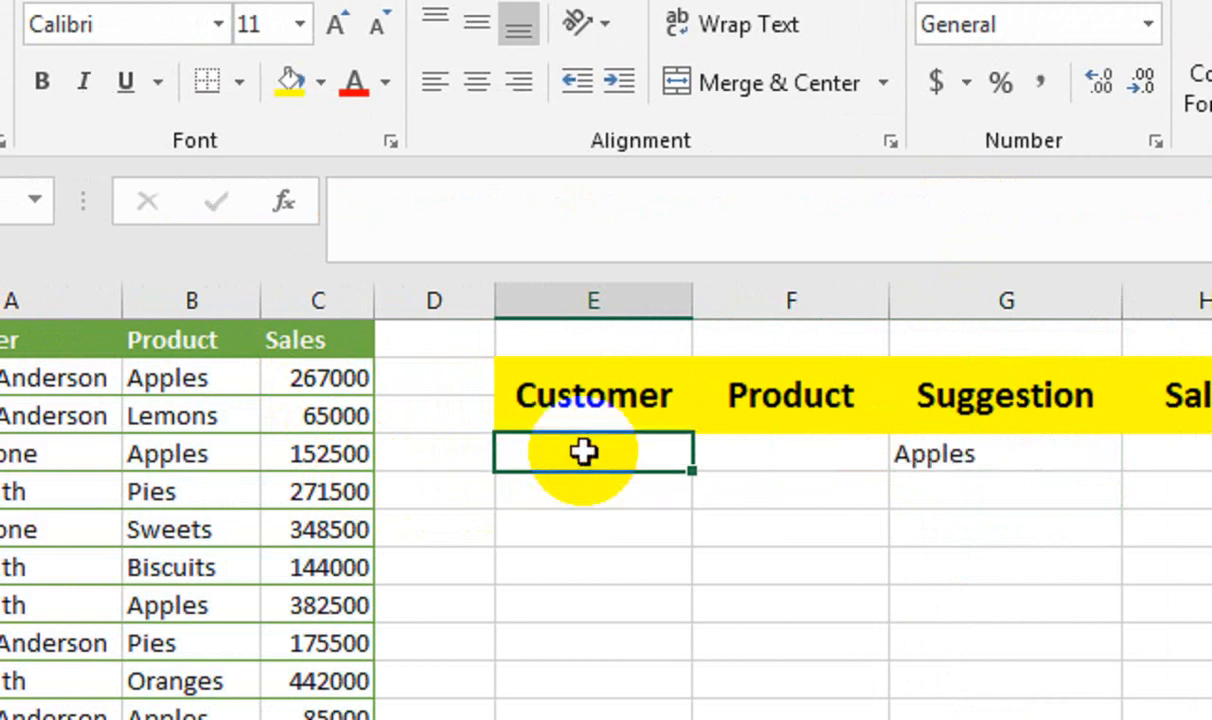
Test the corrected formula by entering "bis" in the Product cell F4, and clear the entry again.
key(Tab)
text(bis)
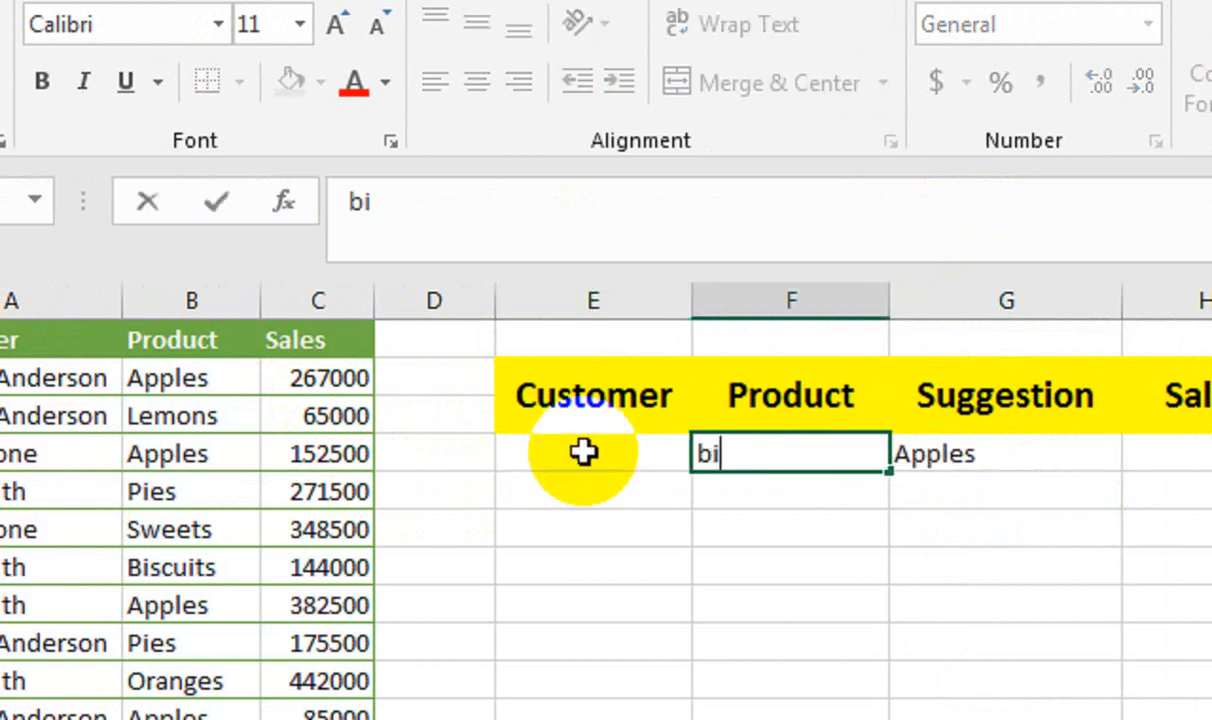
key(Return)
key(Up)
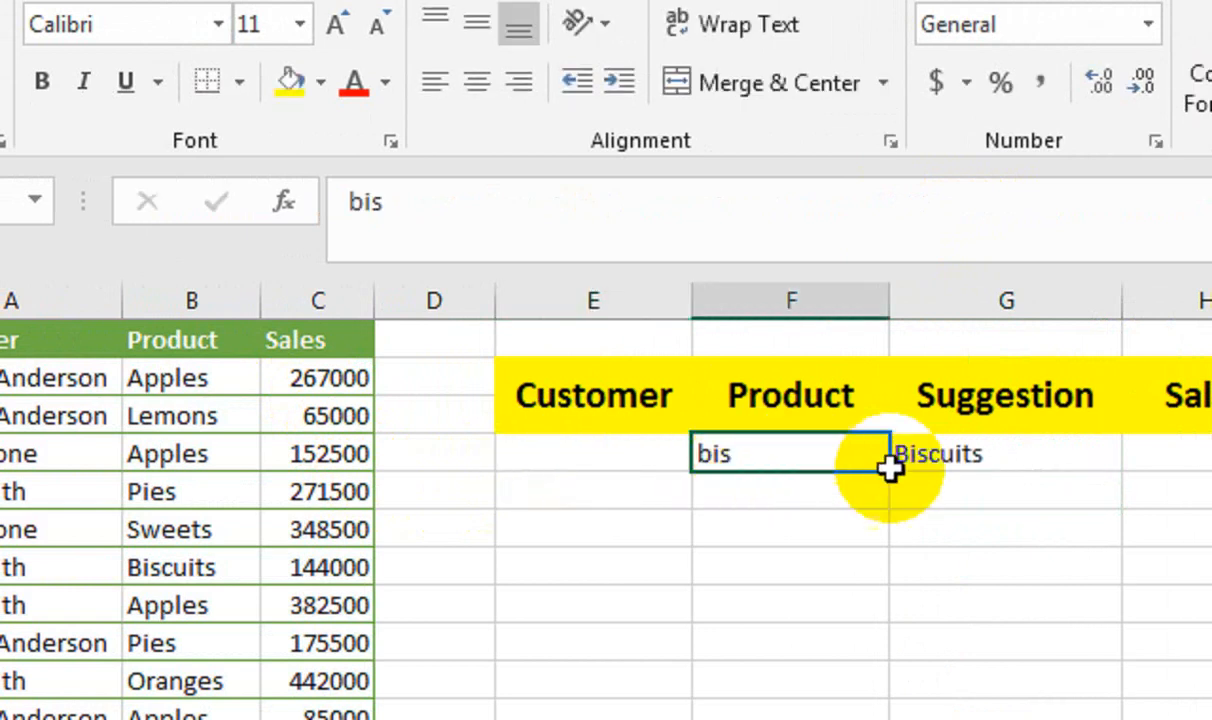
key(Delete)
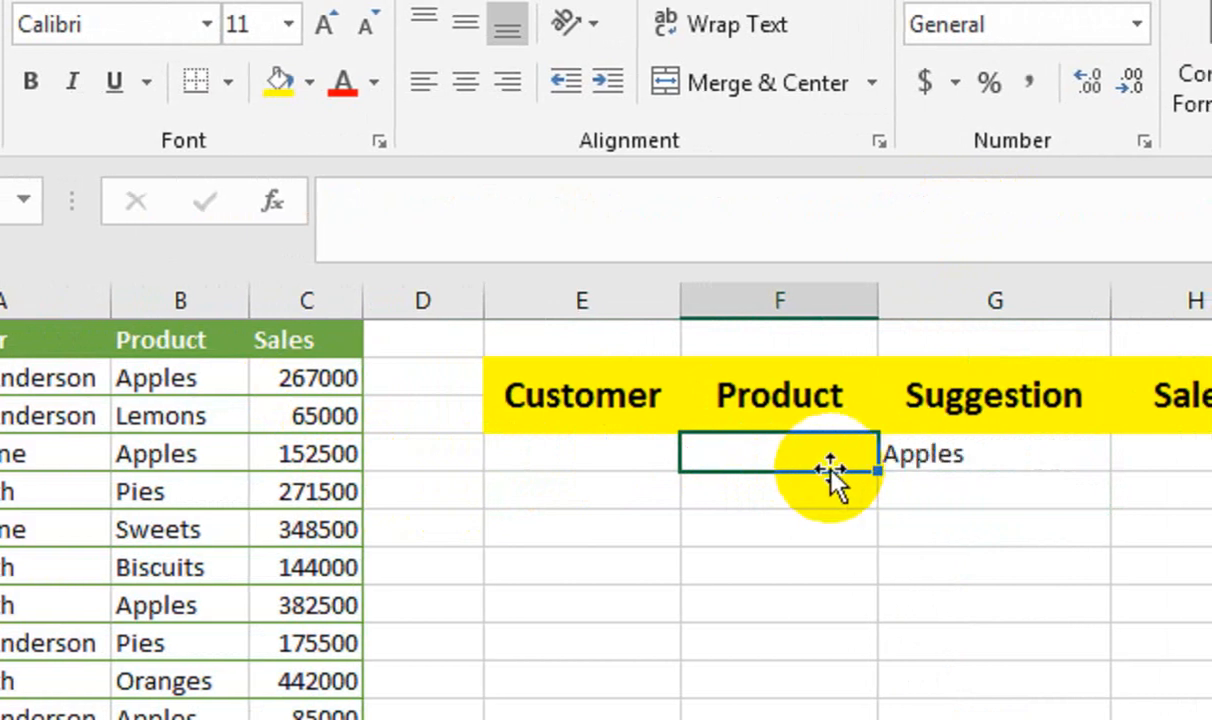
Wrap the Suggestion formula in G4 in an outer IF whose AND test starts with the condition E4="".
drag(645, 457, 803, 453)
click(940, 454)
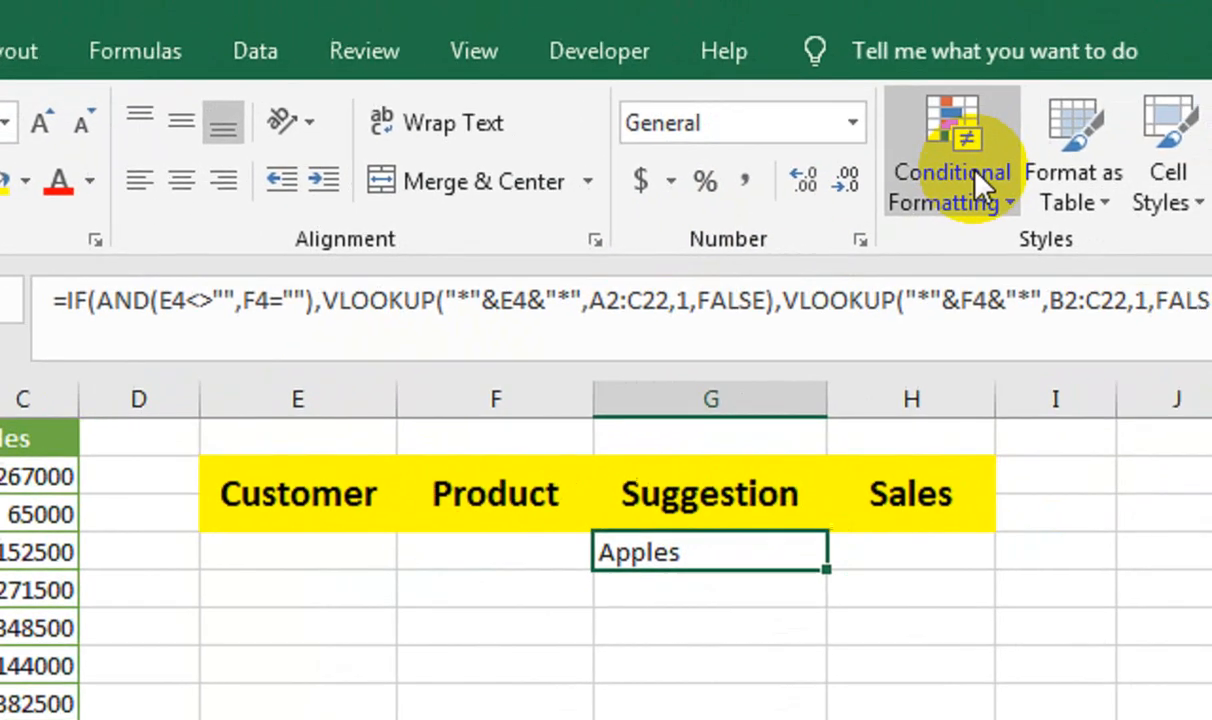
click(63, 300)
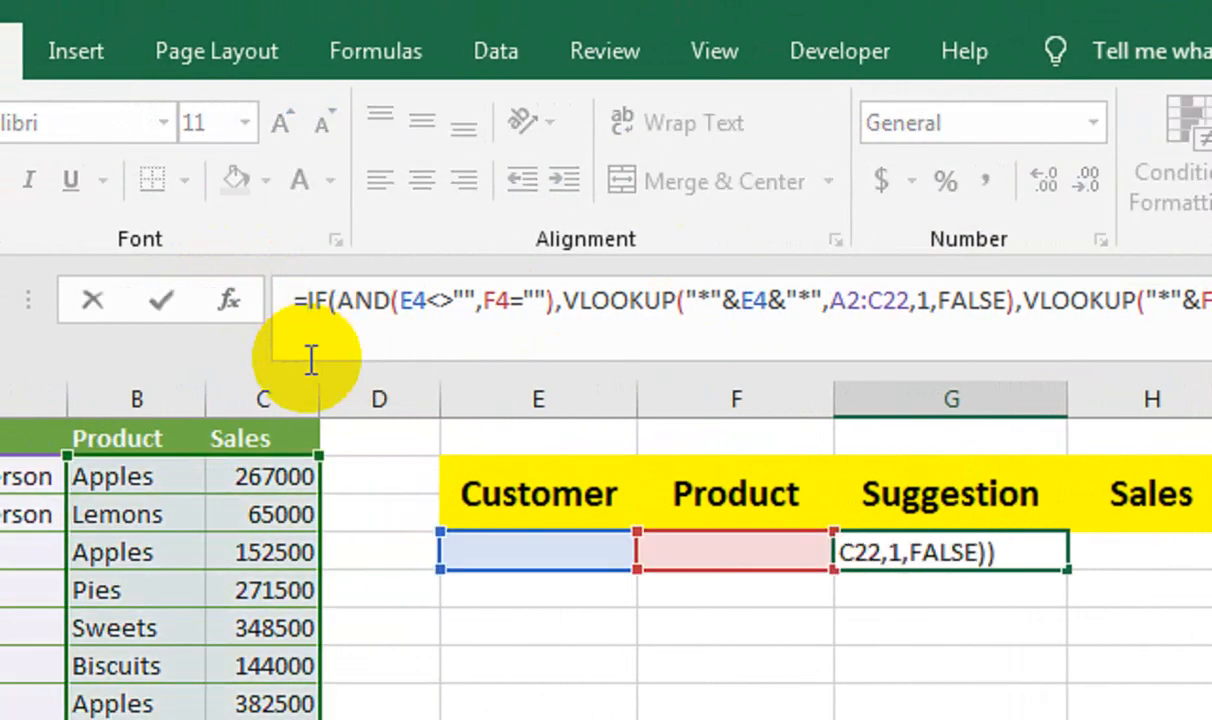
text(if)
key(Tab)
click(536, 552)
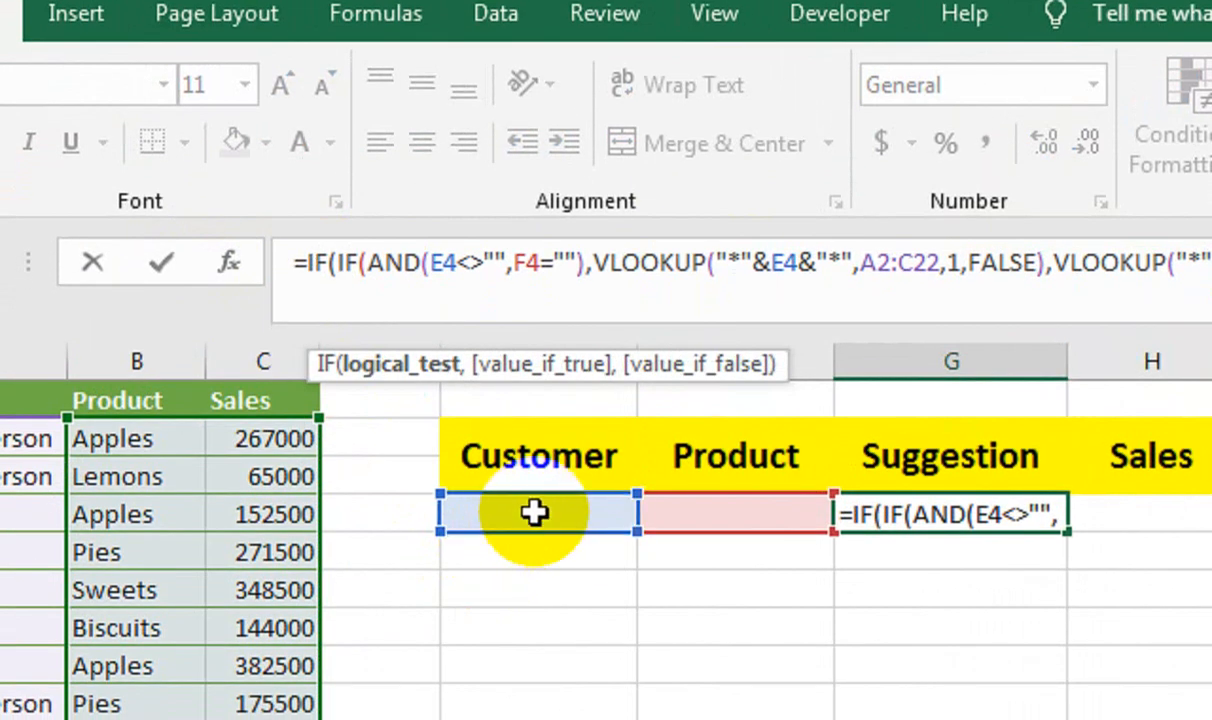
key(BackSpace)
key(BackSpace)
text(and)
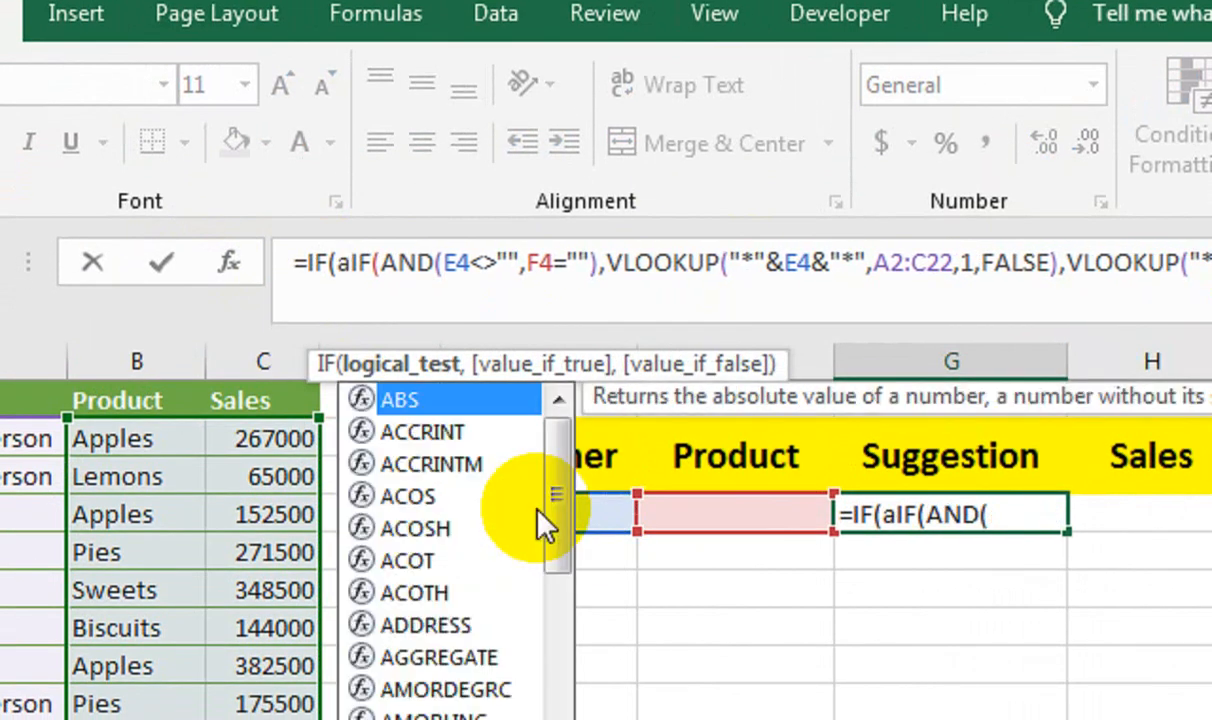
key(Tab)
click(572, 509)
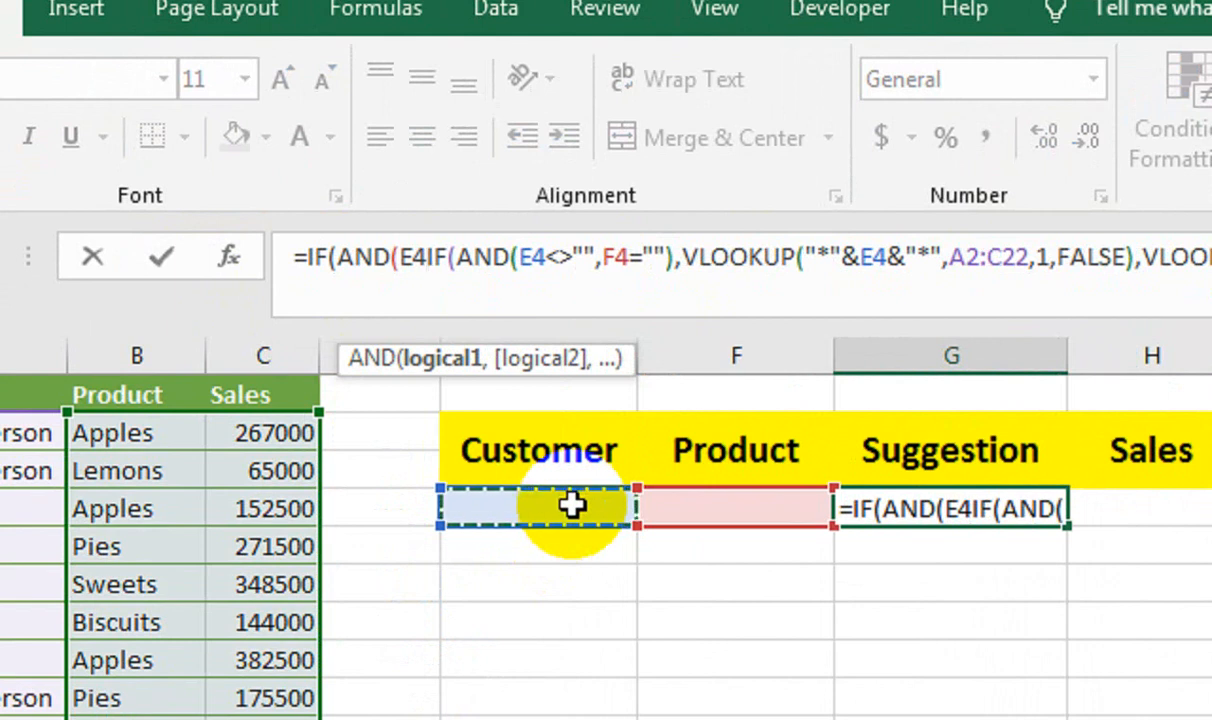
text(="",)
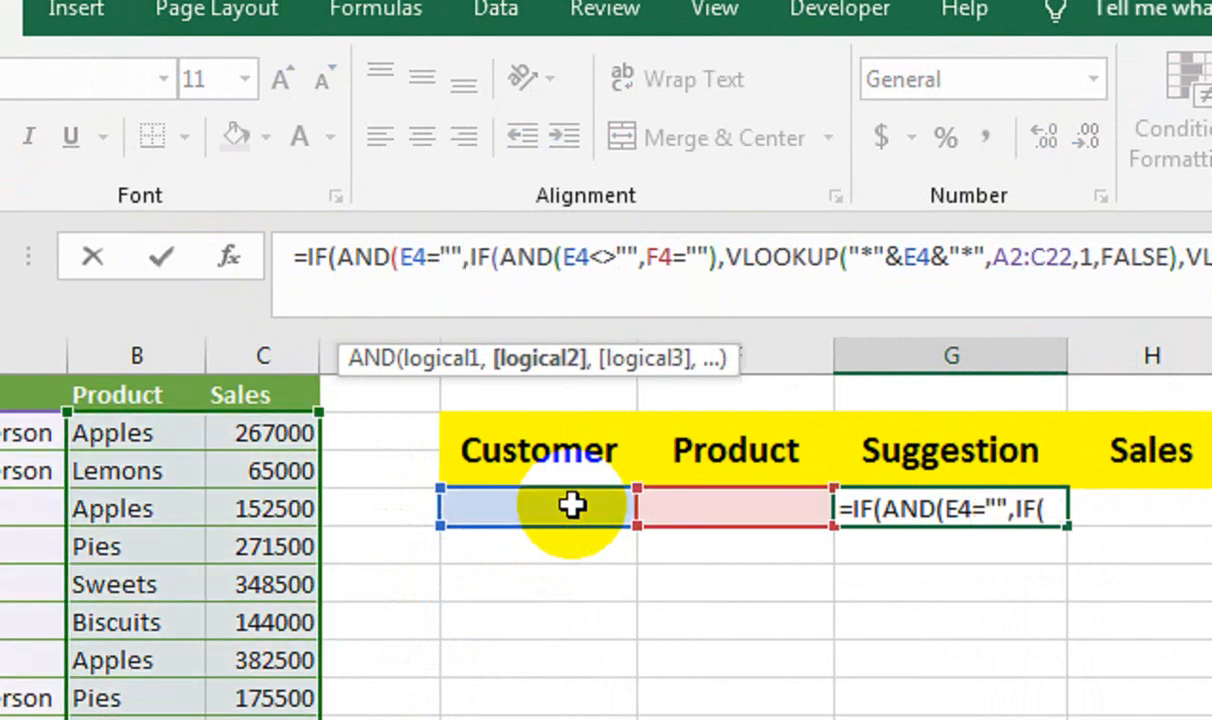
Add F4="" as the second AND condition in G4, return "" when both are blank, and close the outer IF.
click(688, 510)
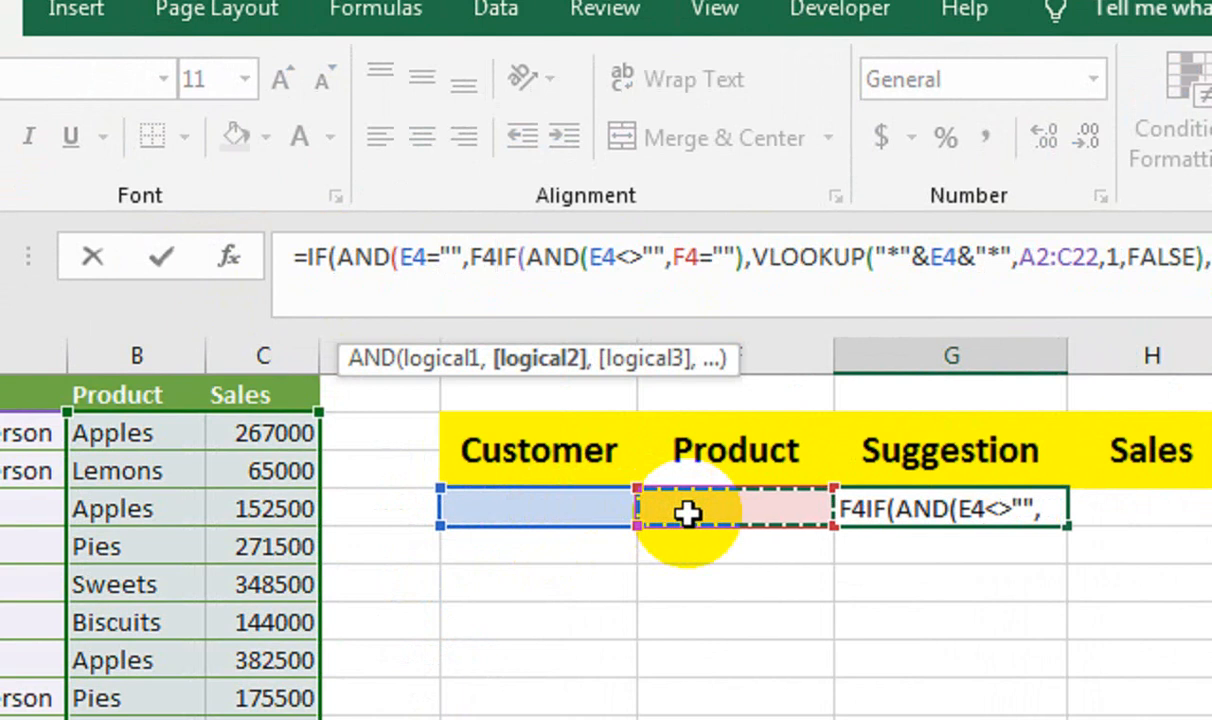
text(="")
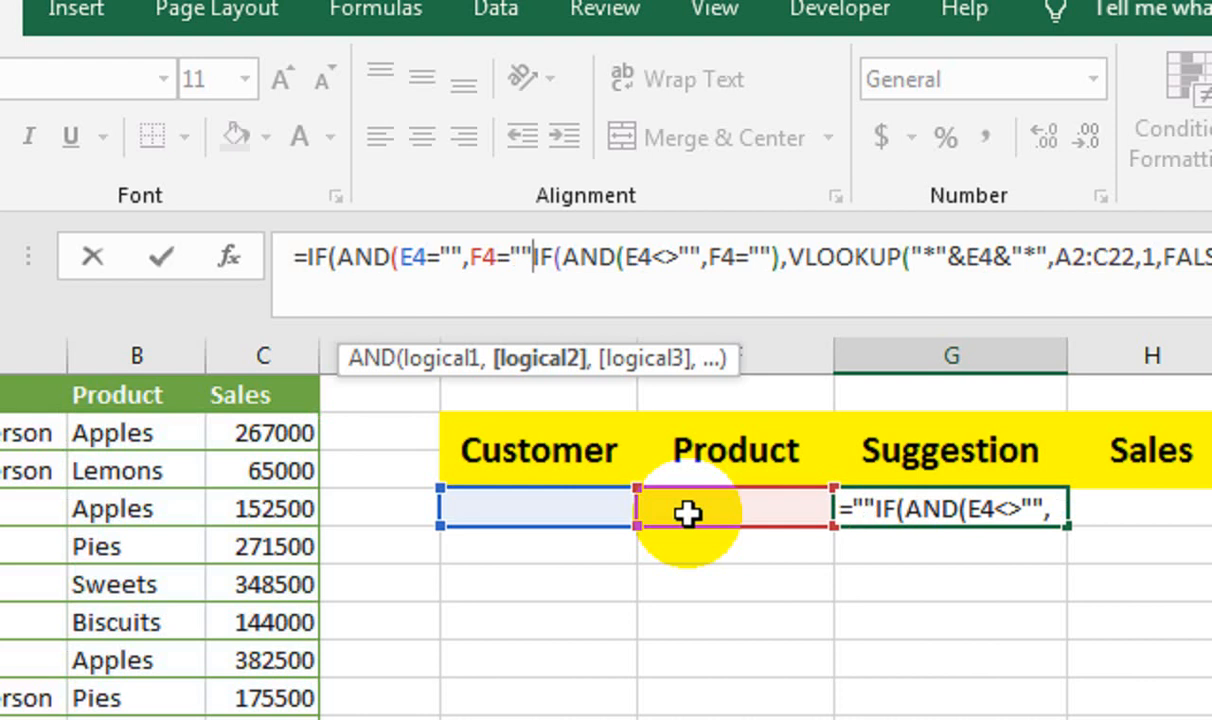
text(),)
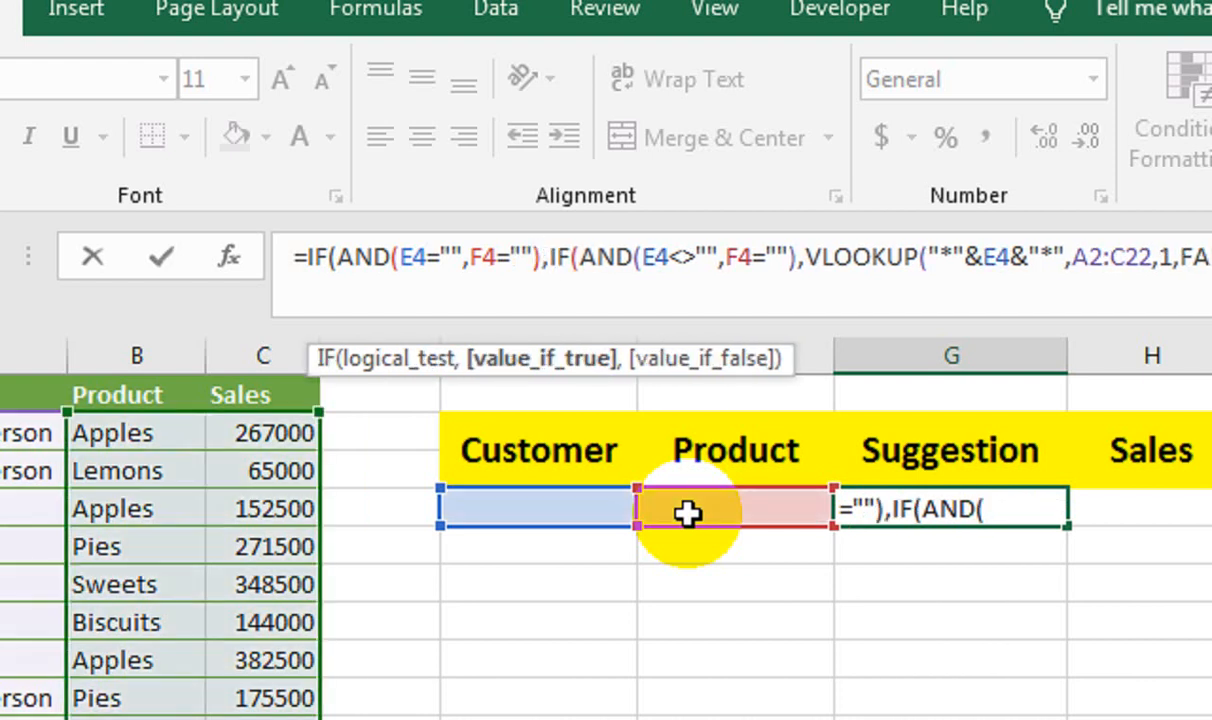
text("",)
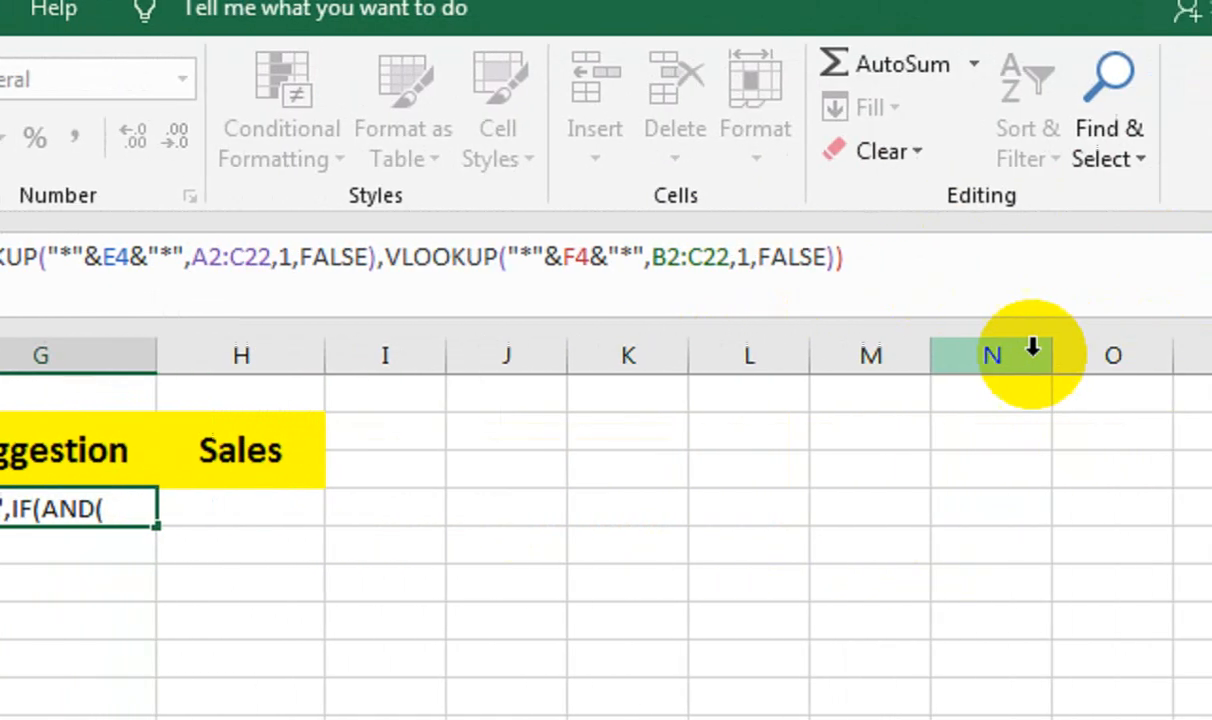
click(877, 278)
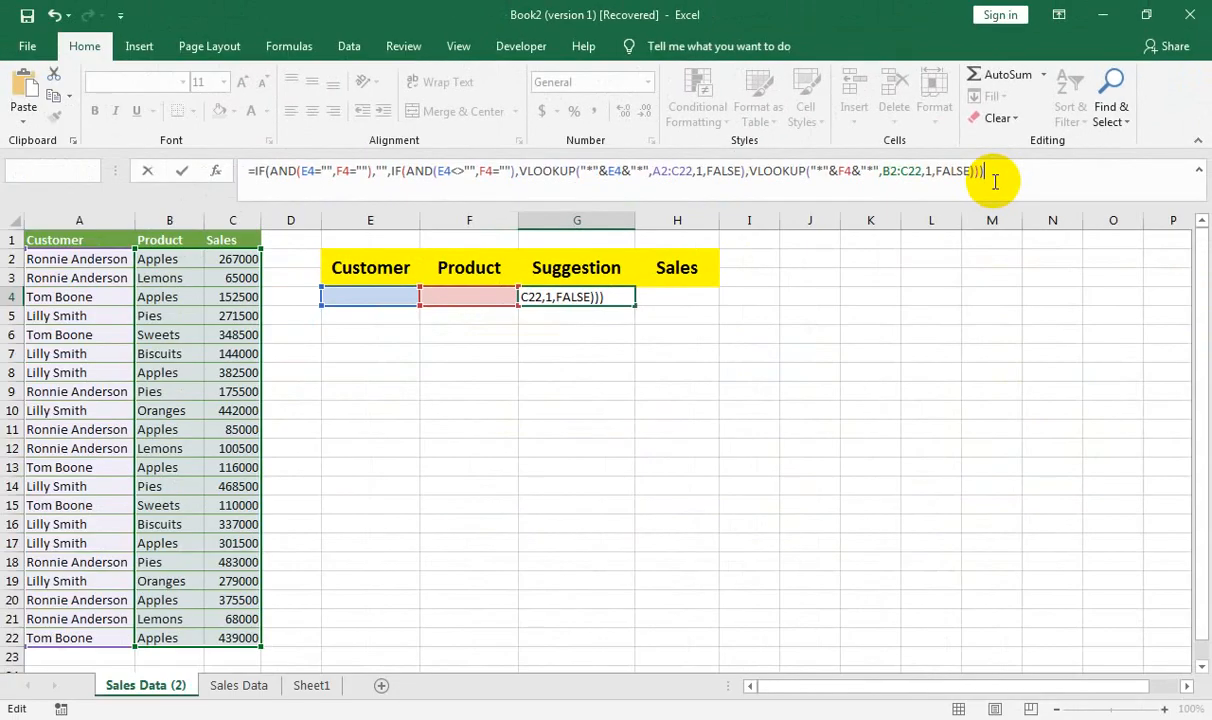
key(Return)
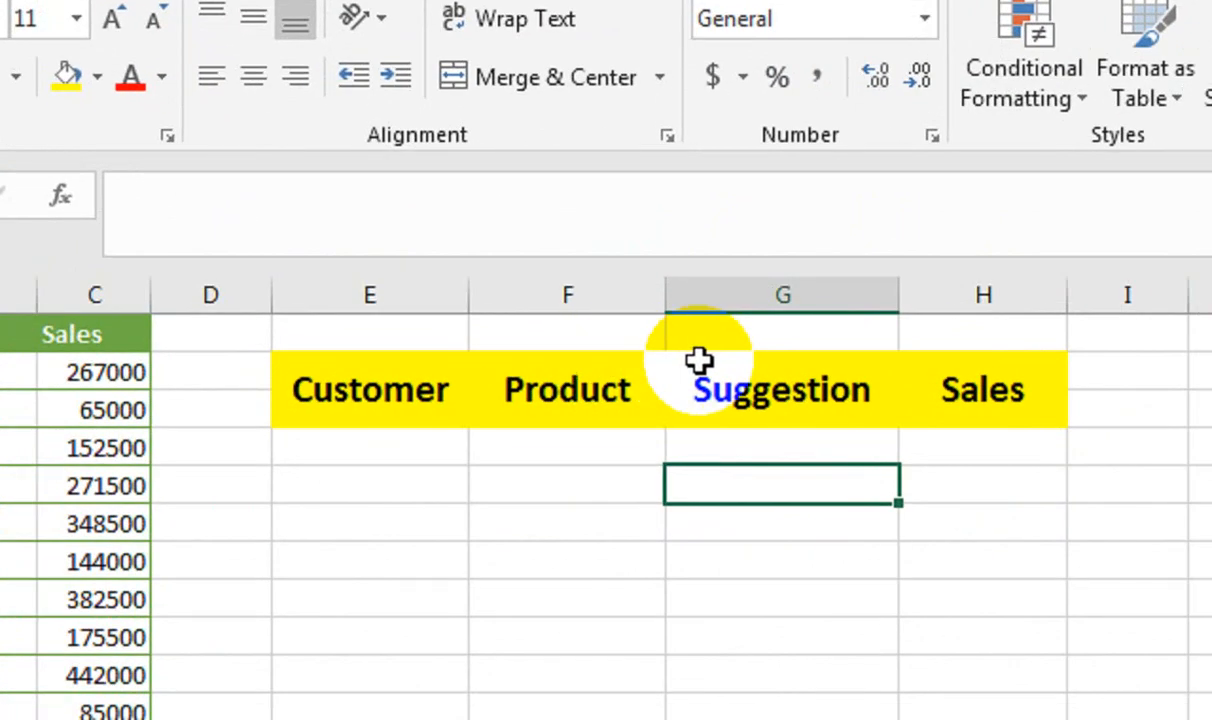
Test the Suggestion formula by entering "or" in the Product cell F4, and clear the entry again.
click(600, 438)
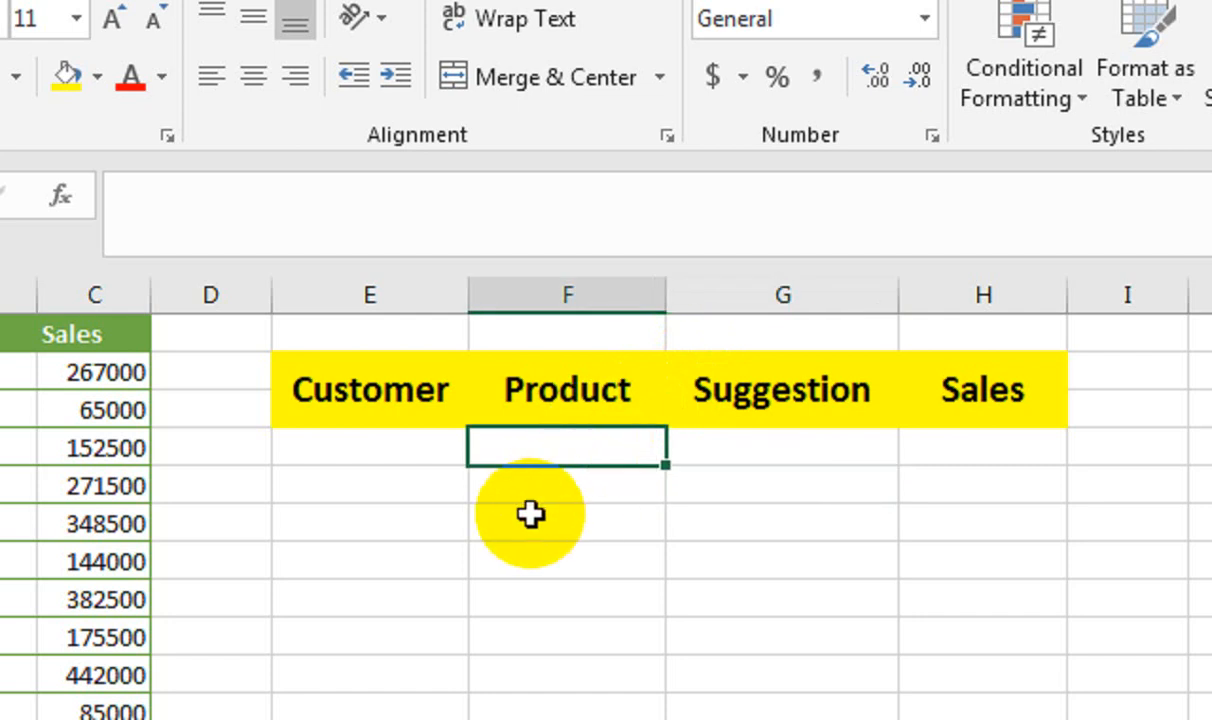
text(or)
key(Return)
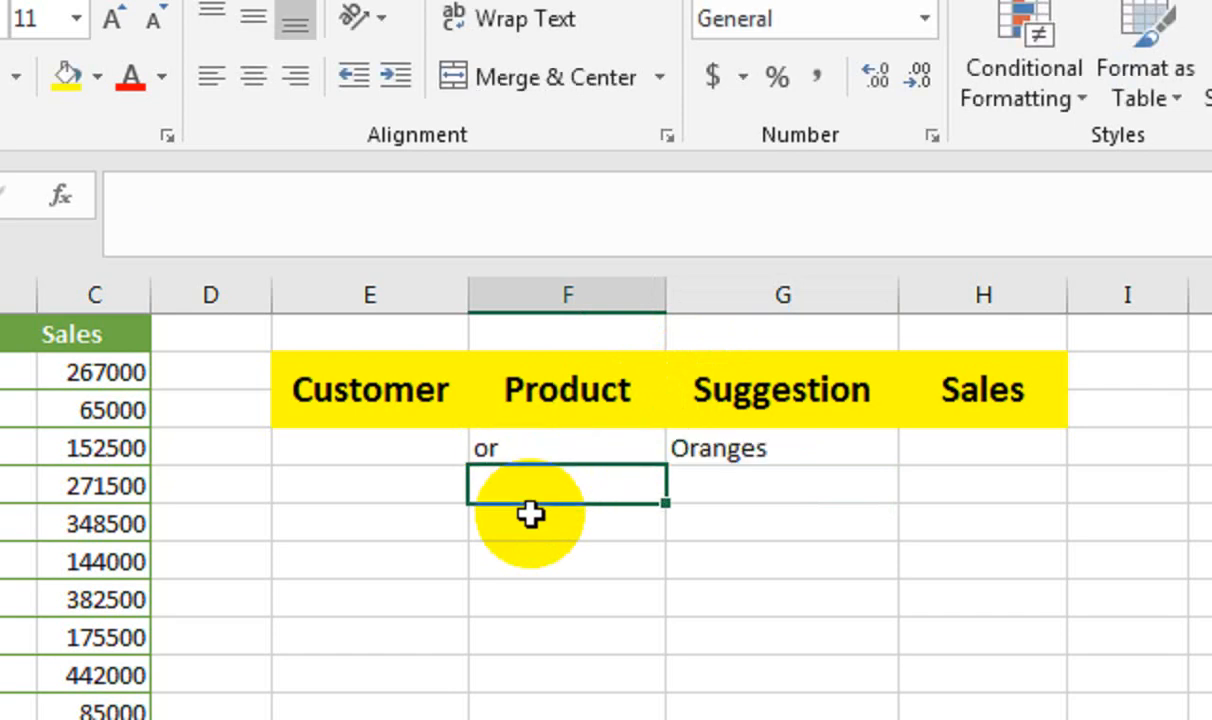
key(Up)
key(Delete)
Test the Suggestion formula by entering "smi" in the Customer cell E4, and clear the entry again.
key(Left)
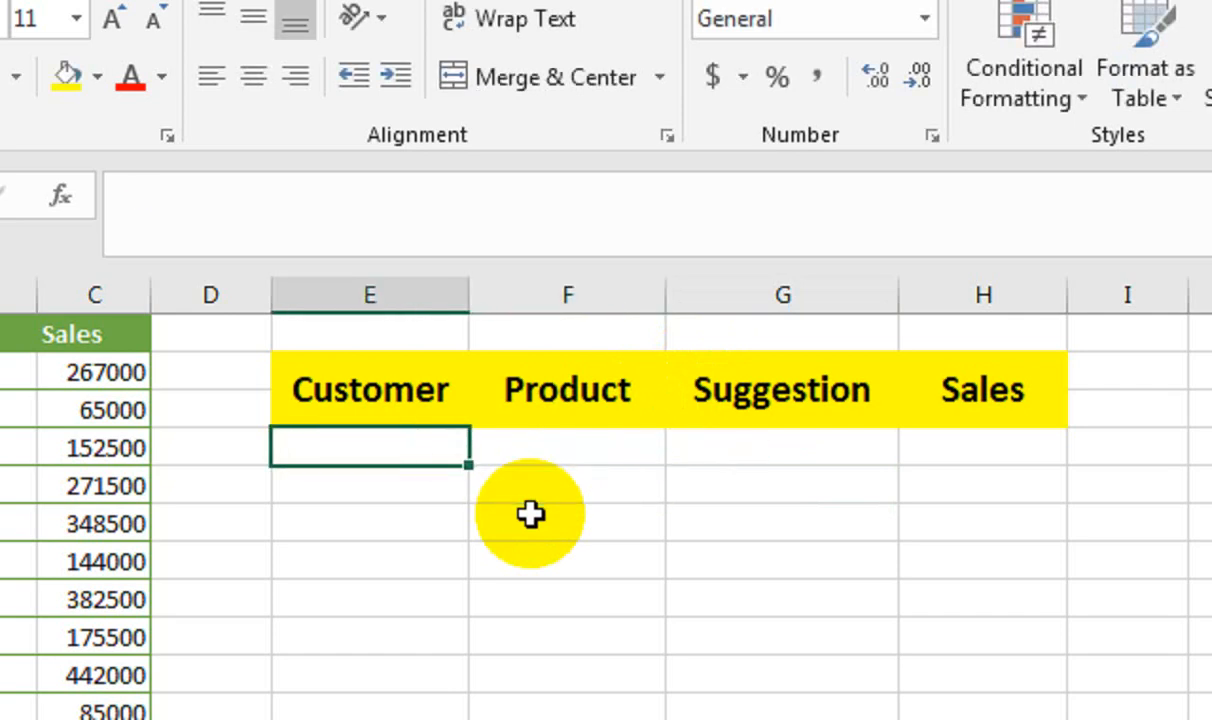
text(smi)
key(Return)
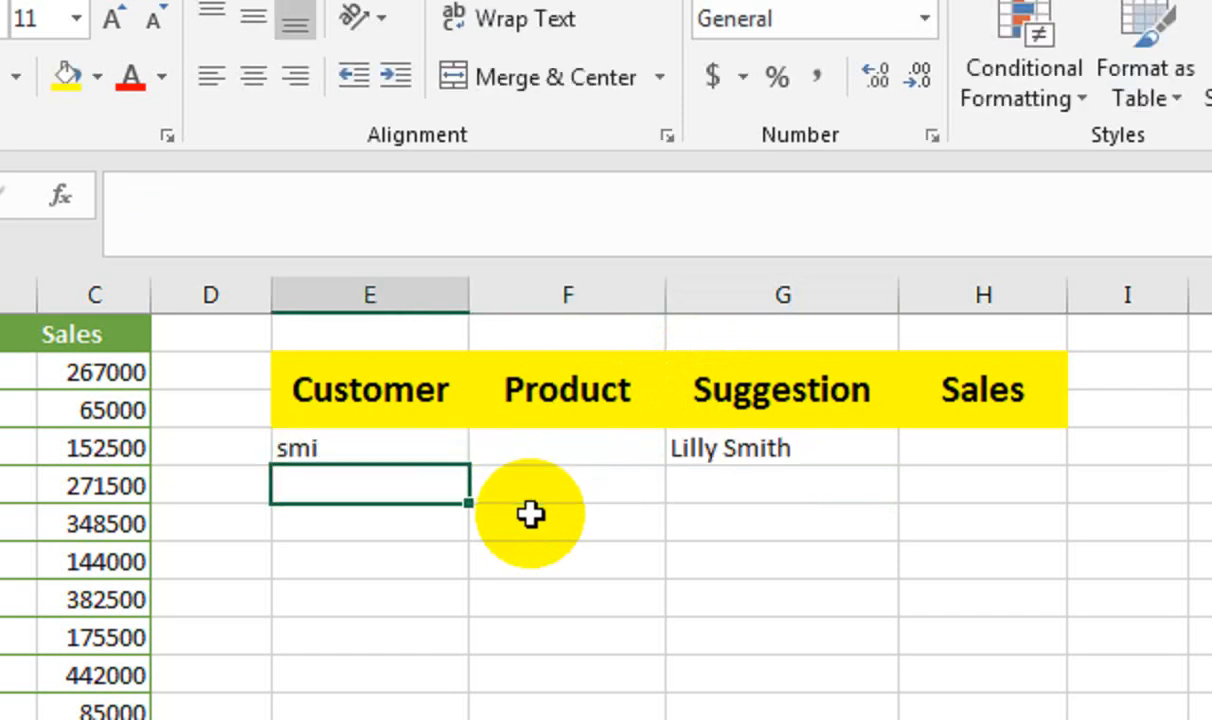
key(Up)
key(Right)
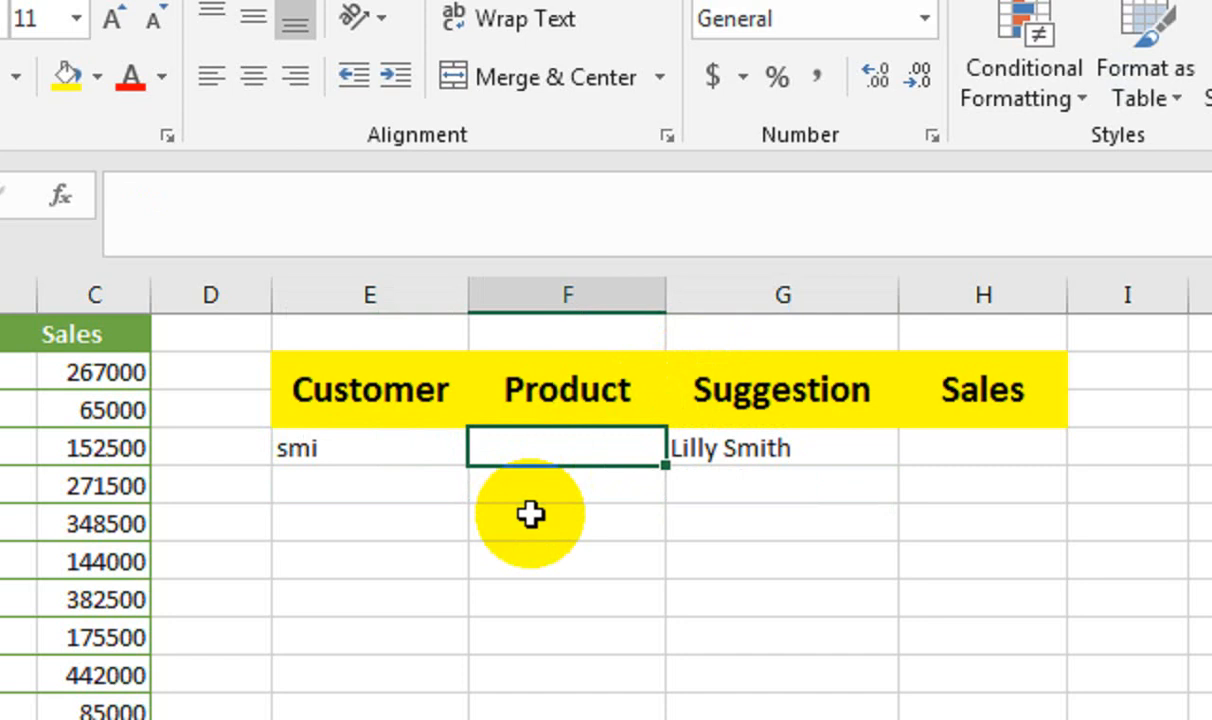
key(Left)
key(Delete)
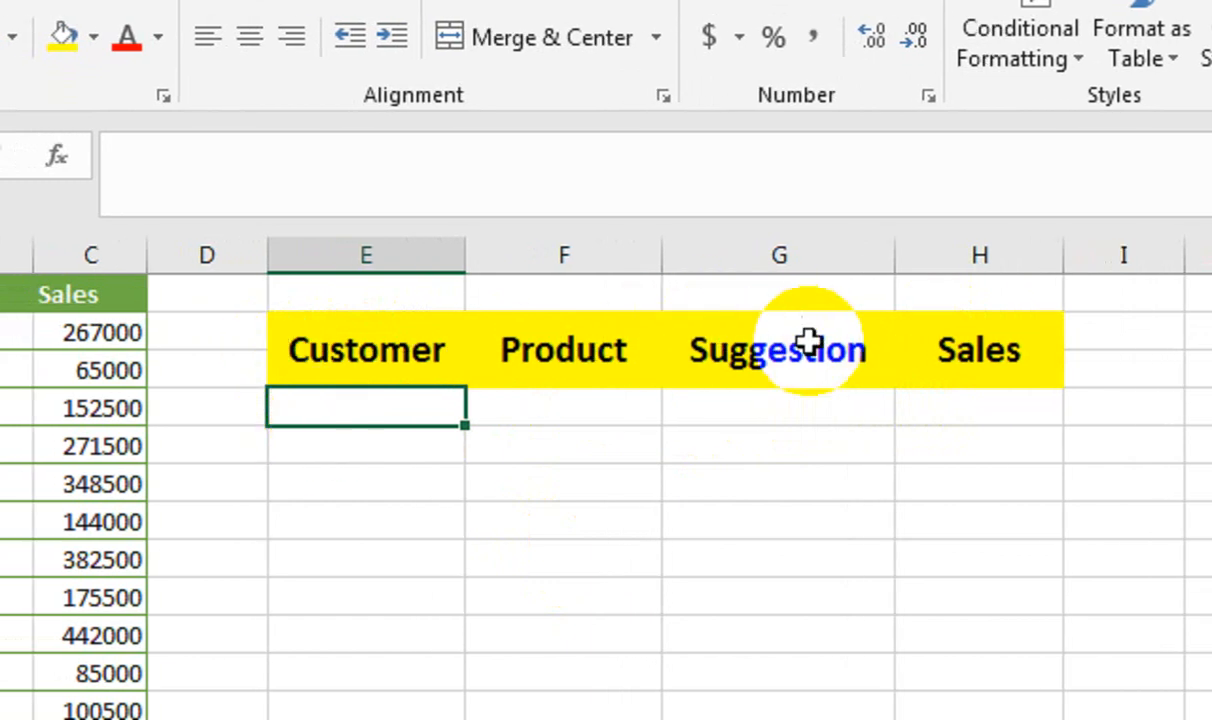
Start the Sales formula in H4 with an IF whose AND test begins with the condition E4="".
click(932, 396)
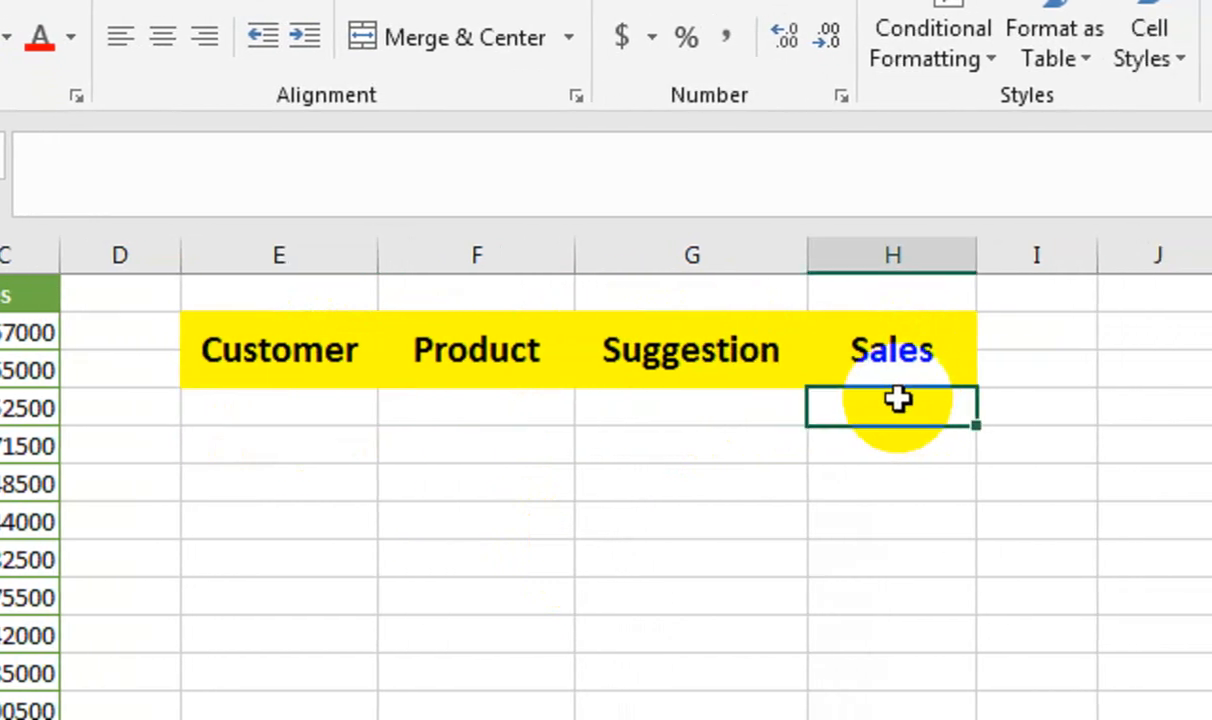
text(=i)
key(Tab)
text(an)
key(Tab)
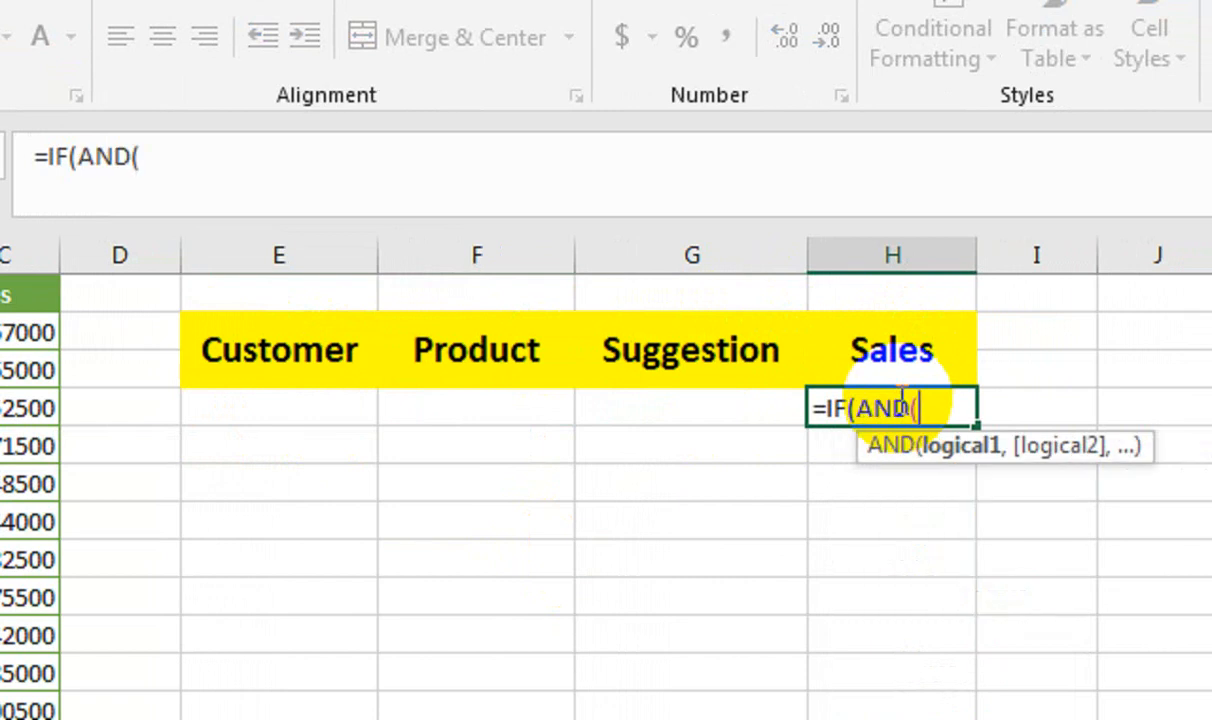
click(338, 402)
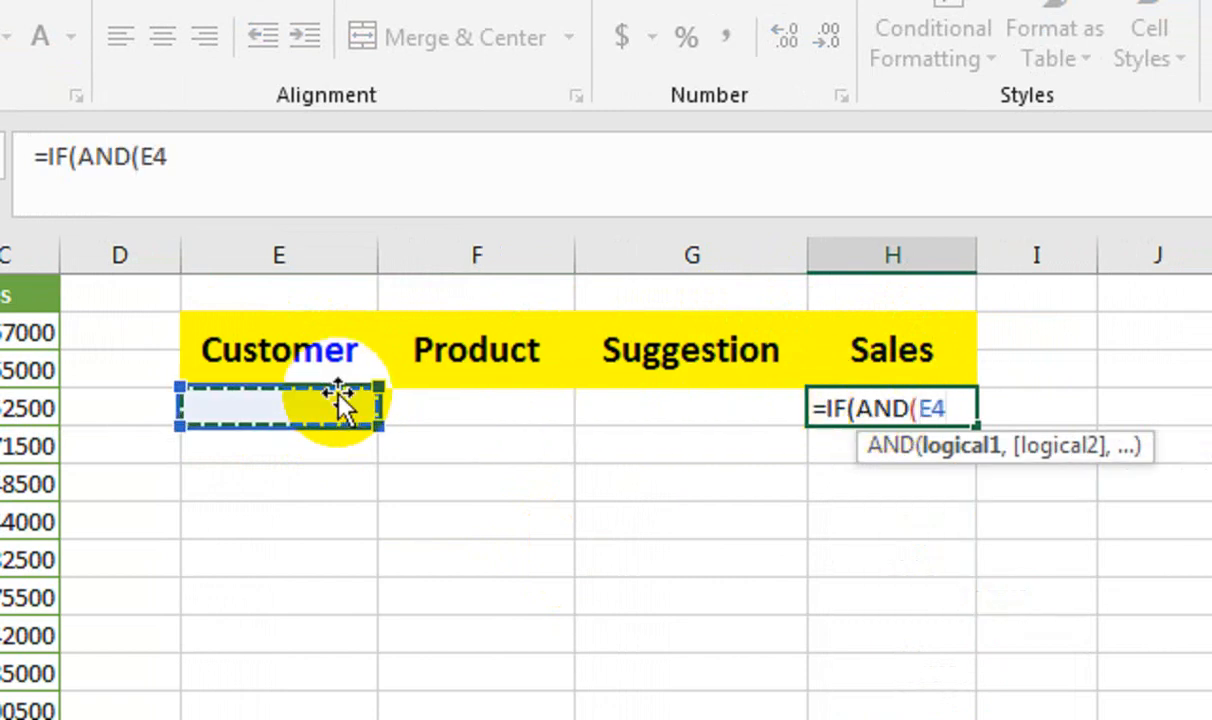
text(="",)
Complete the AND test in H4 with F4="" and return "" when both search cells are blank.
click(447, 407)
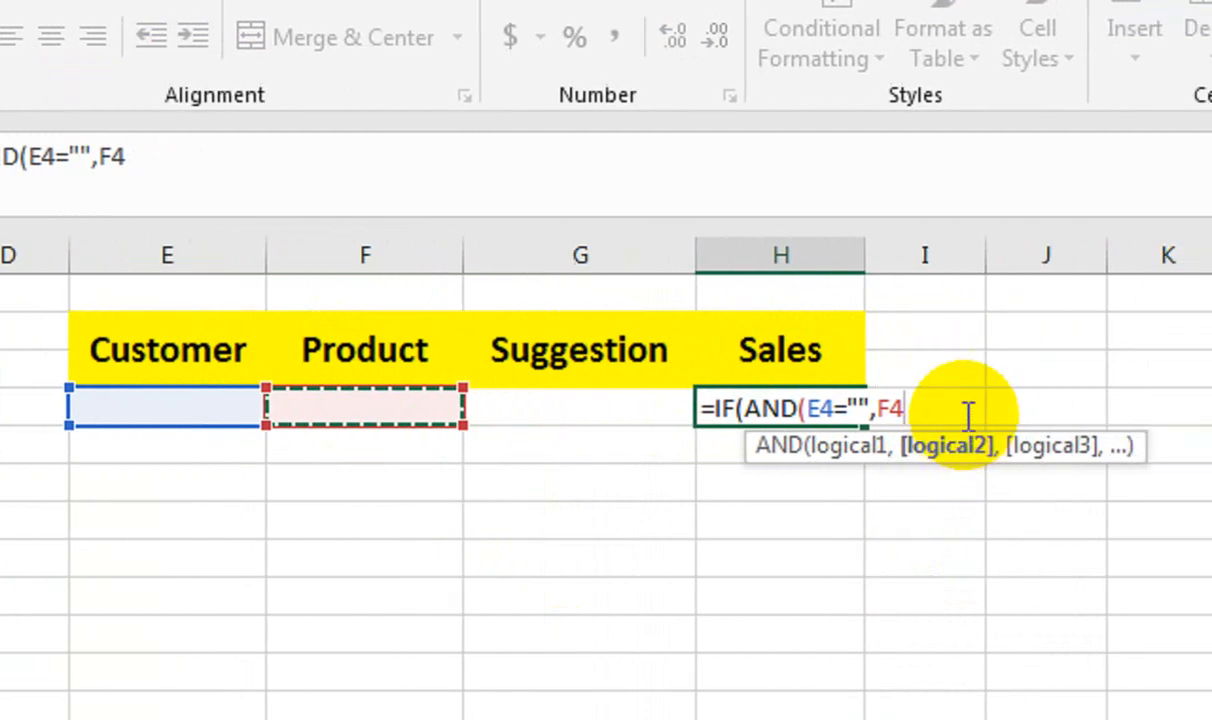
text(=")
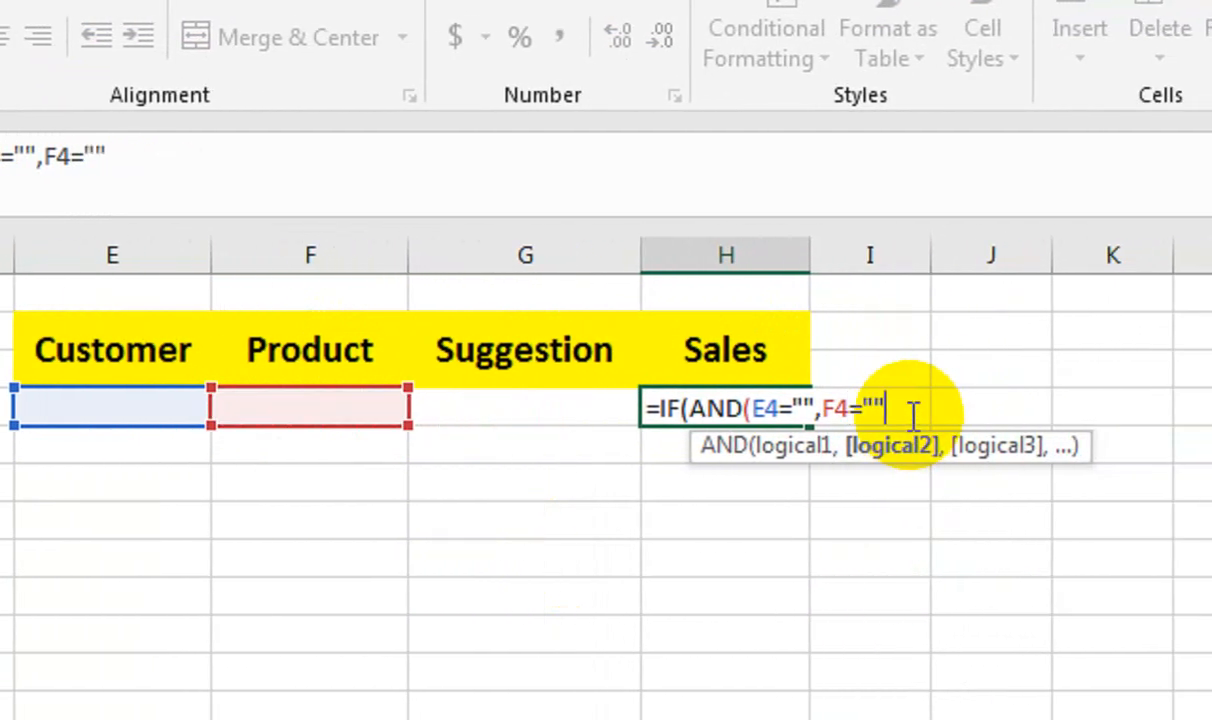
text("))
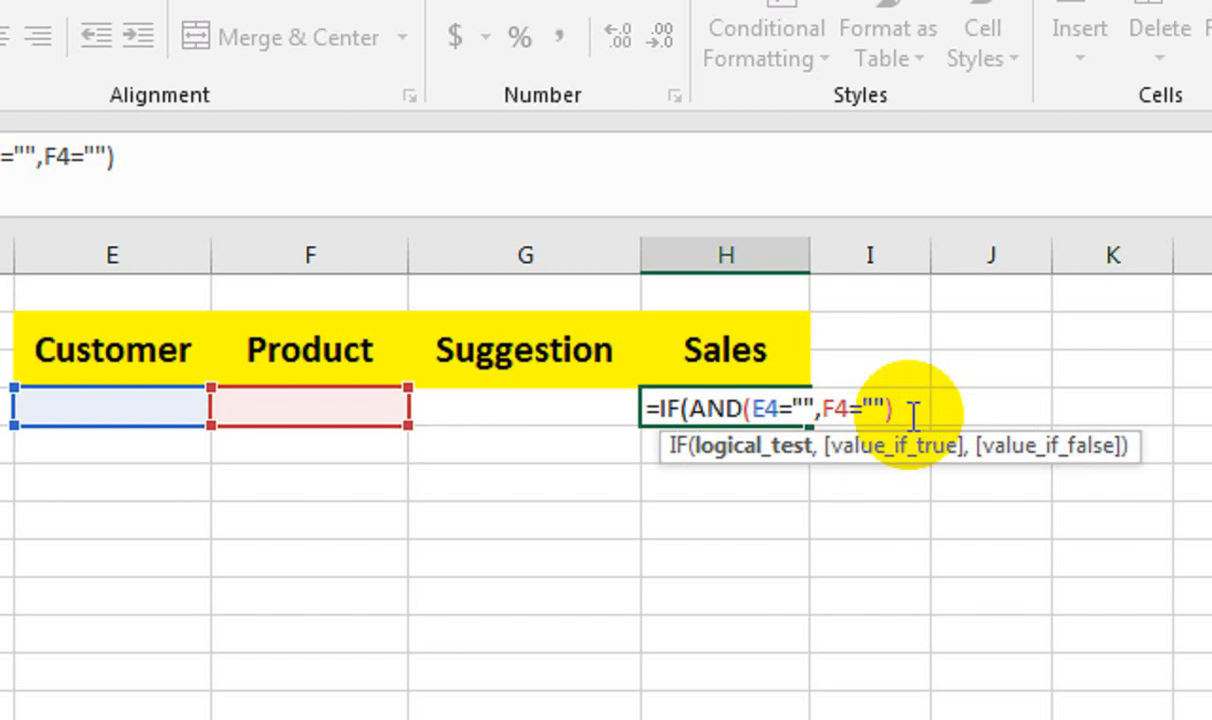
text(,"")
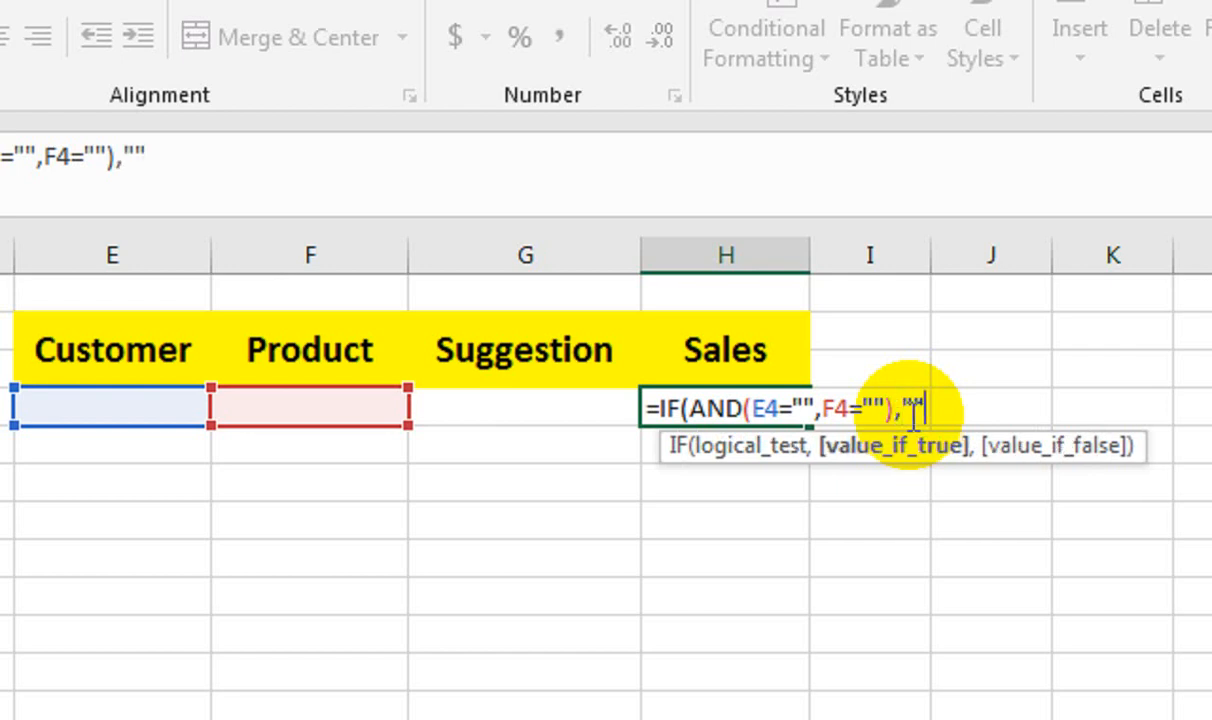
text(,)
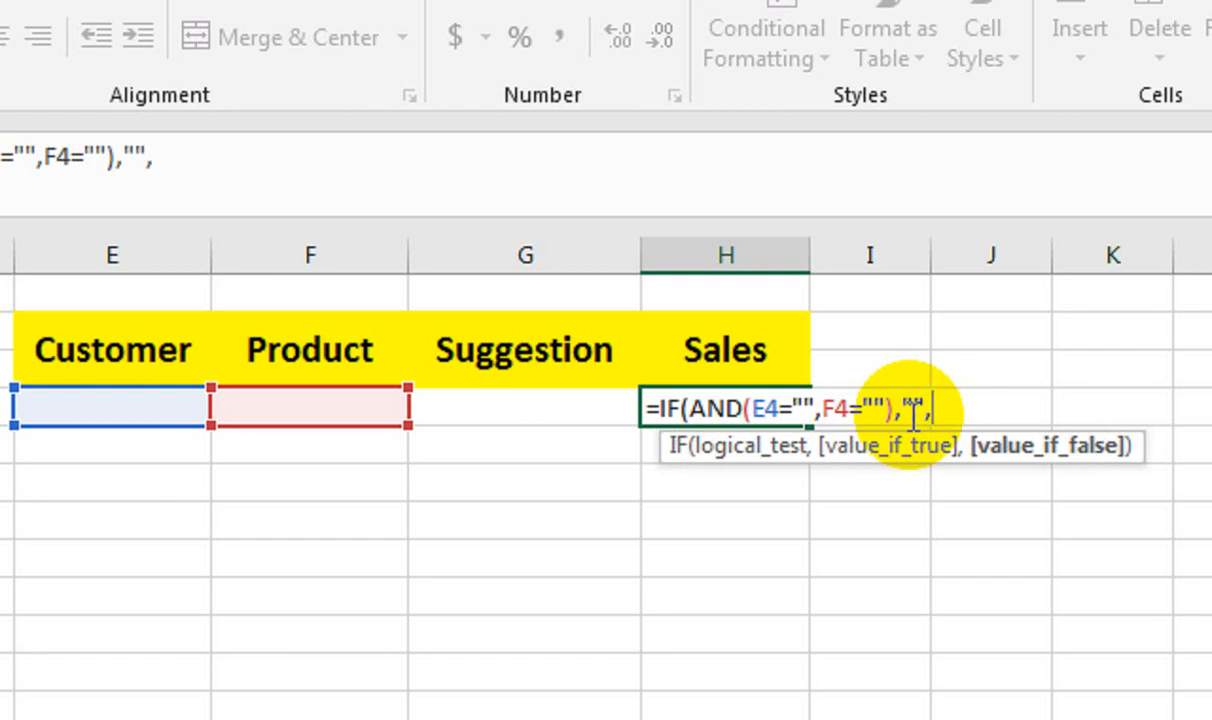
Nest a second IF as H4's value-if-false argument, with AND(E4"",F4<>"") as its logical test.
text(if)
key(Tab)
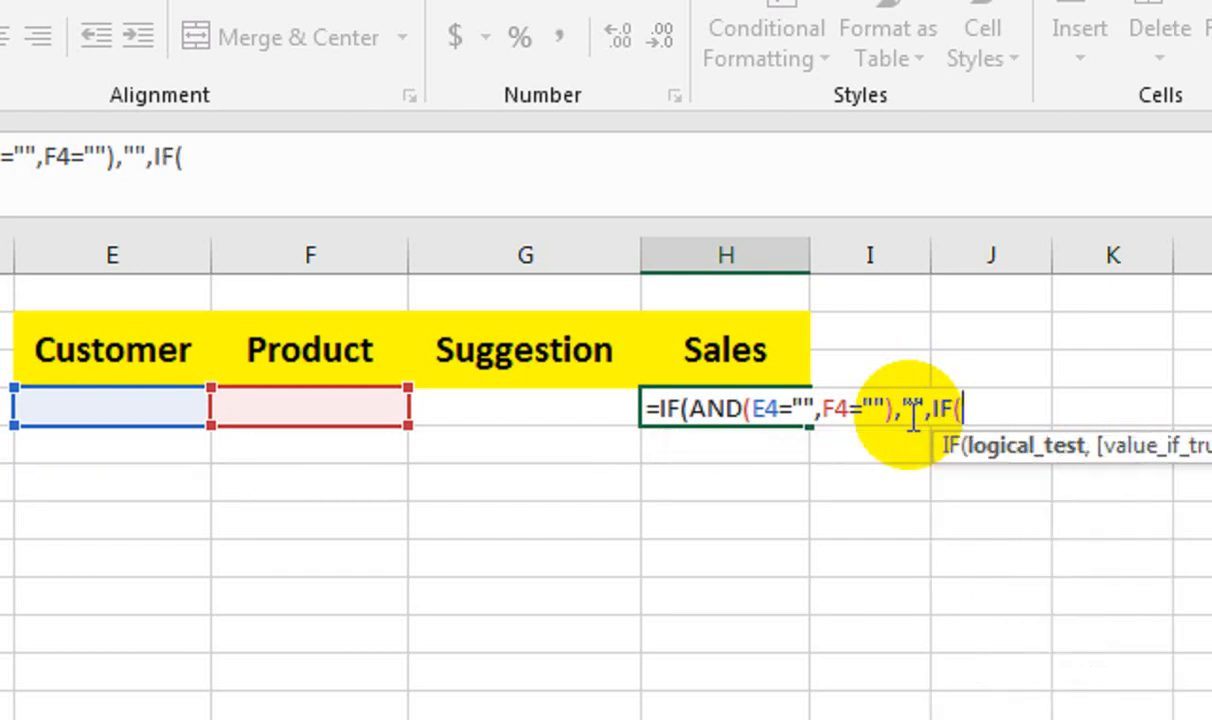
text(and)
key(Tab)
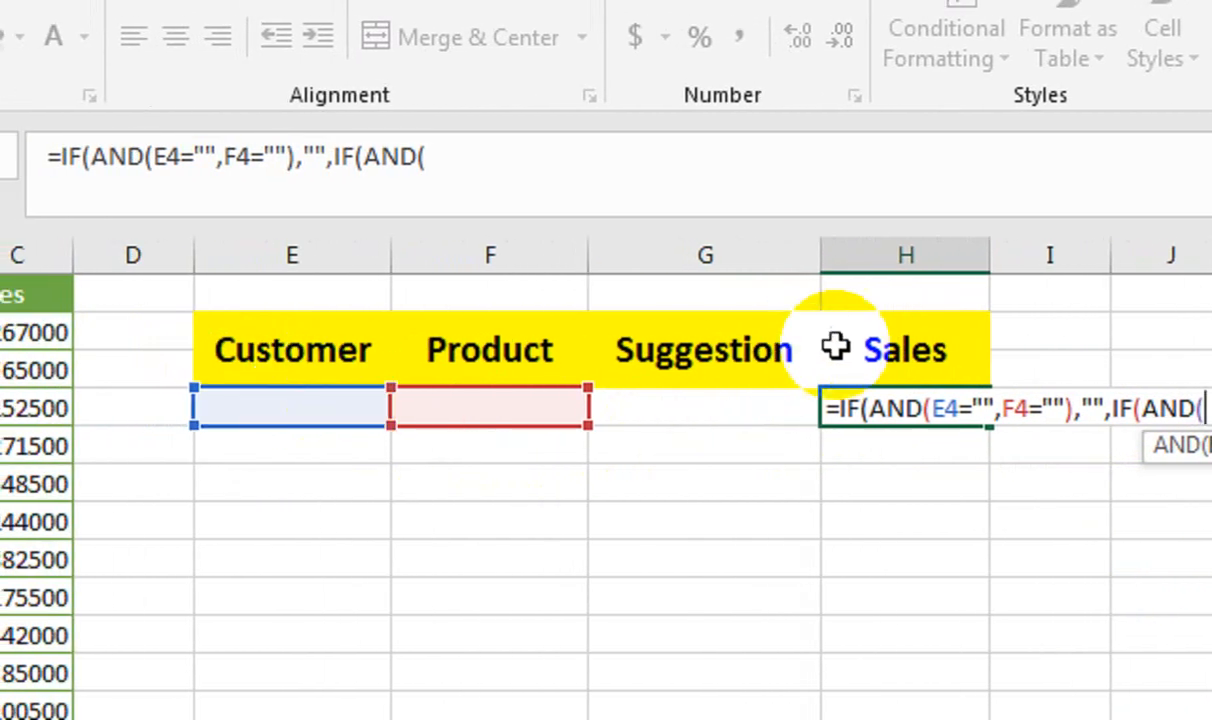
click(331, 400)
text("")
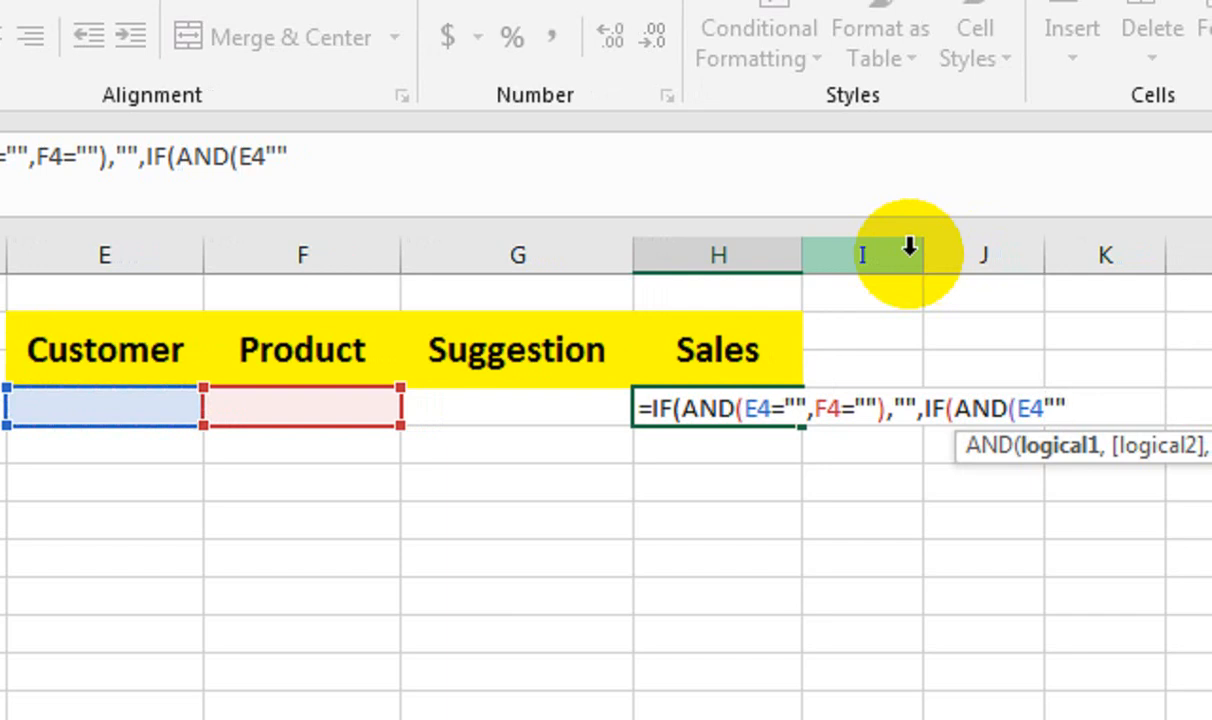
text(,)
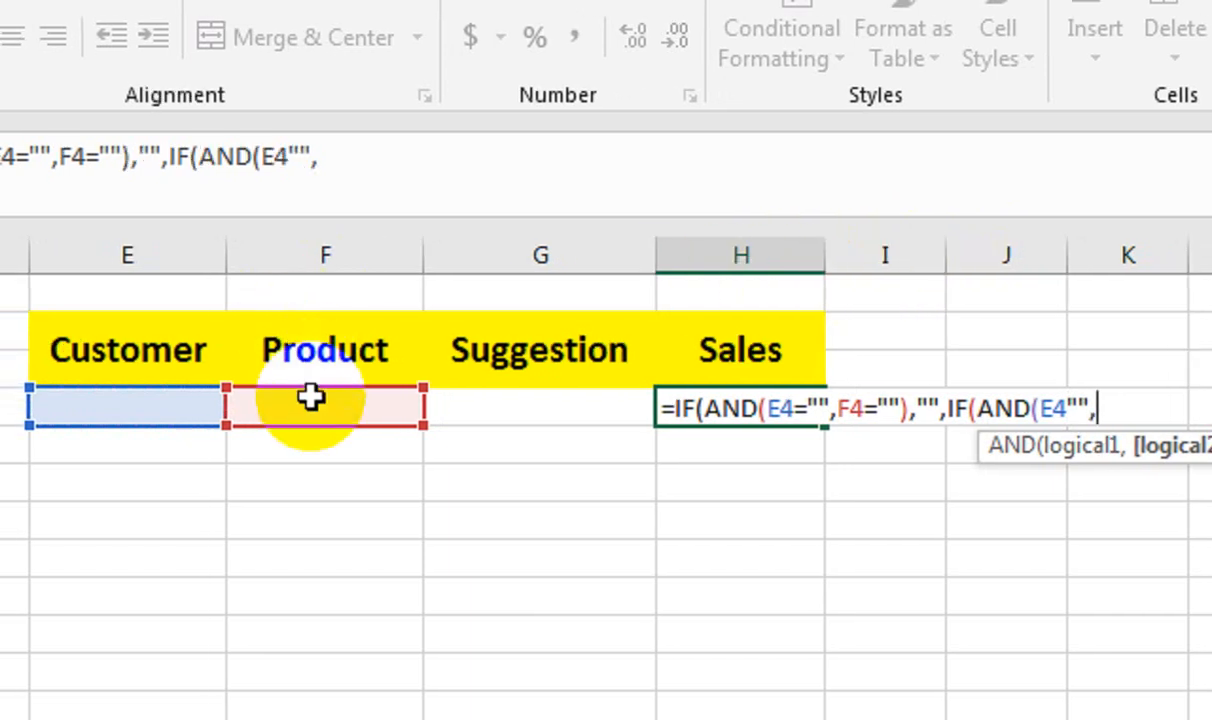
click(294, 400)
text(<)
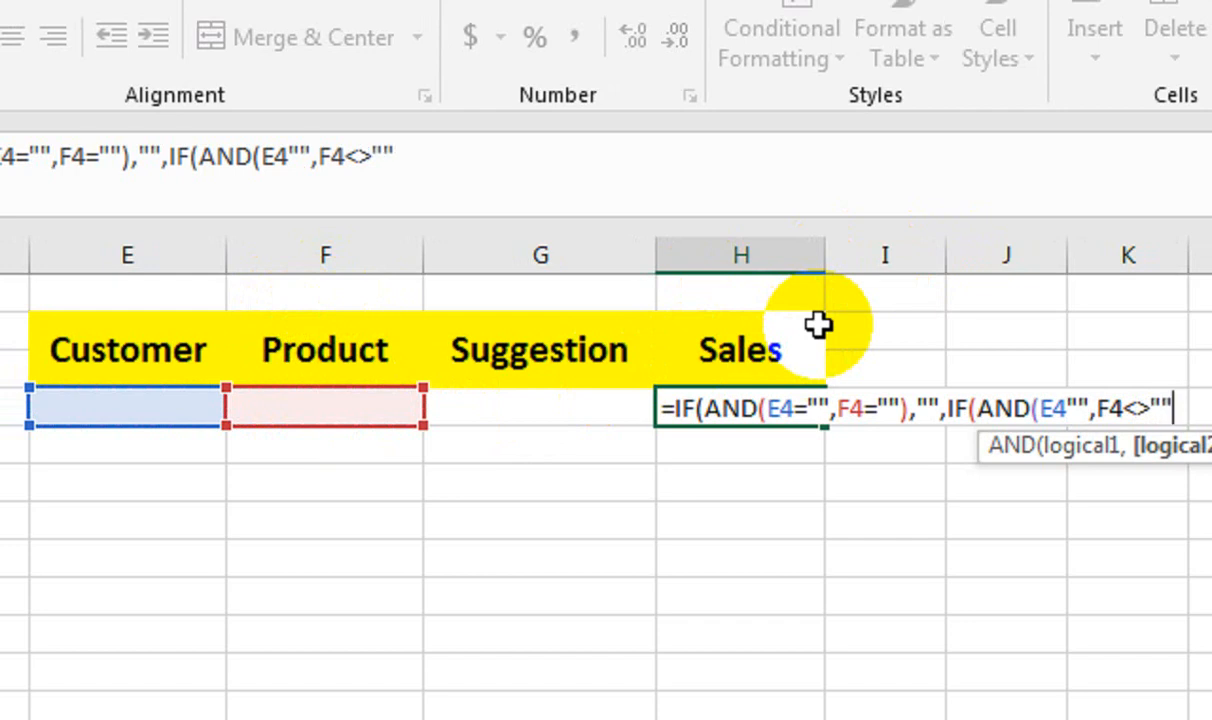
text(>""))
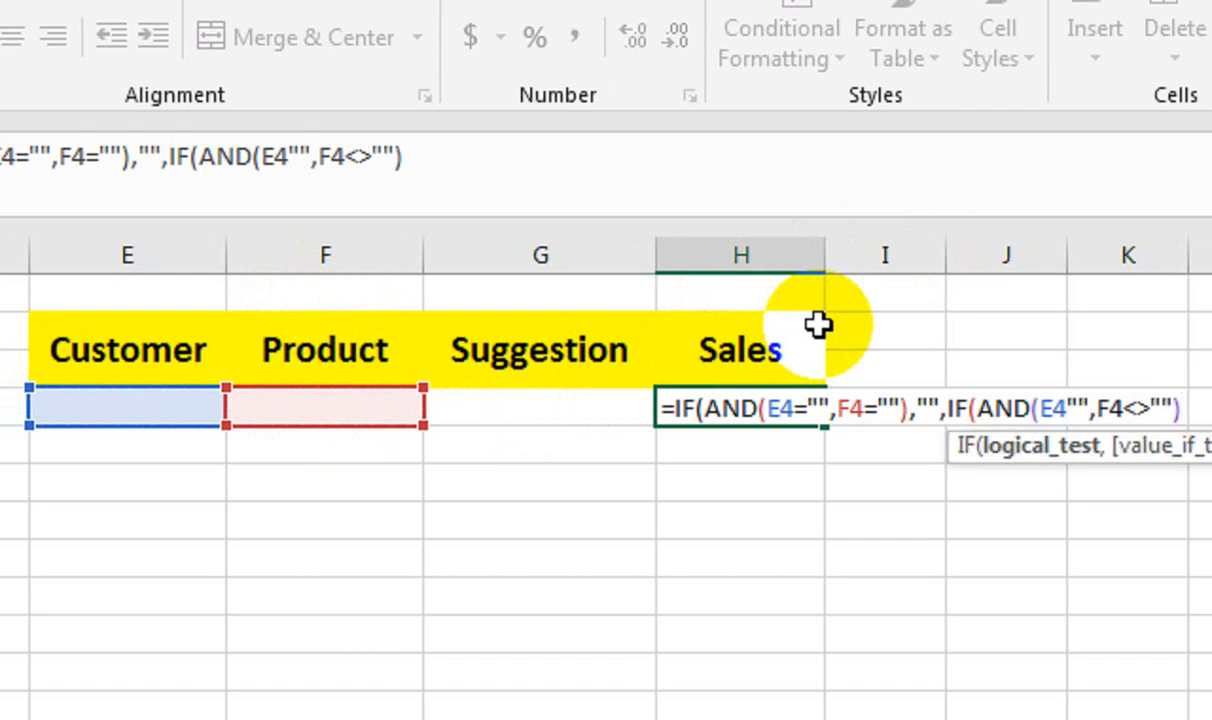
text(,sumif)
Add SUMIF(B:B,F4,C:C) as the value-if-true argument of the nested IF in H4.
key(Tab)
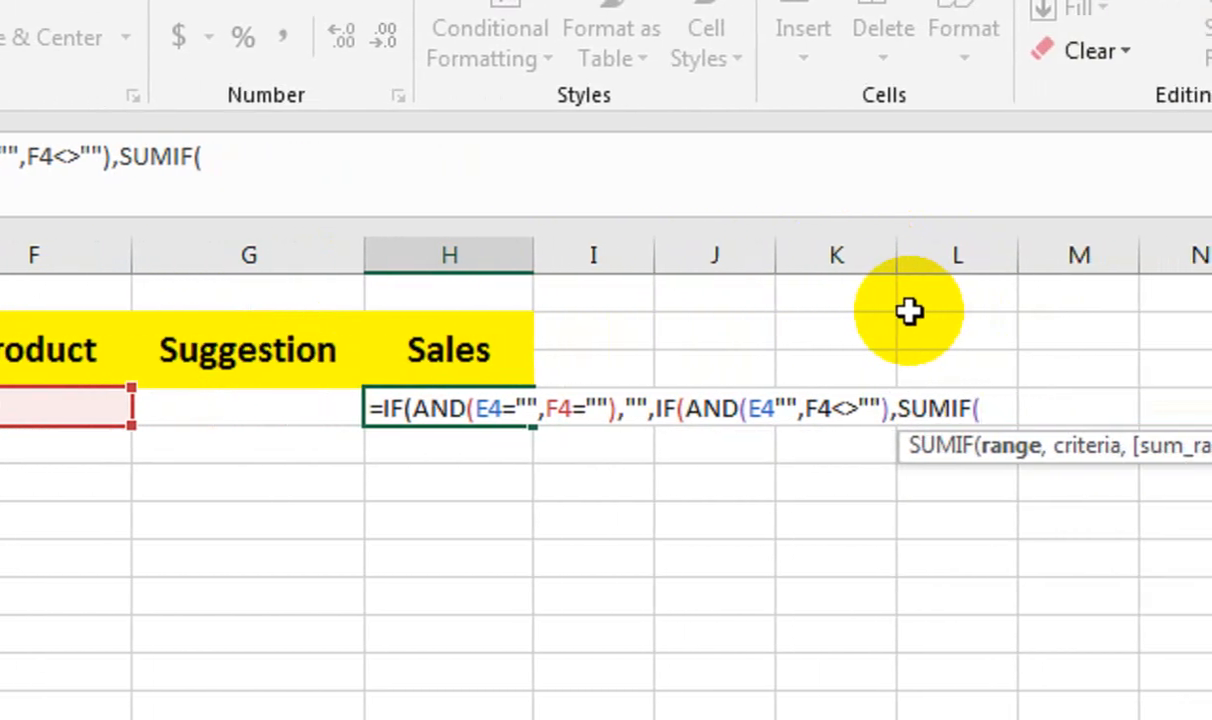
click(249, 259)
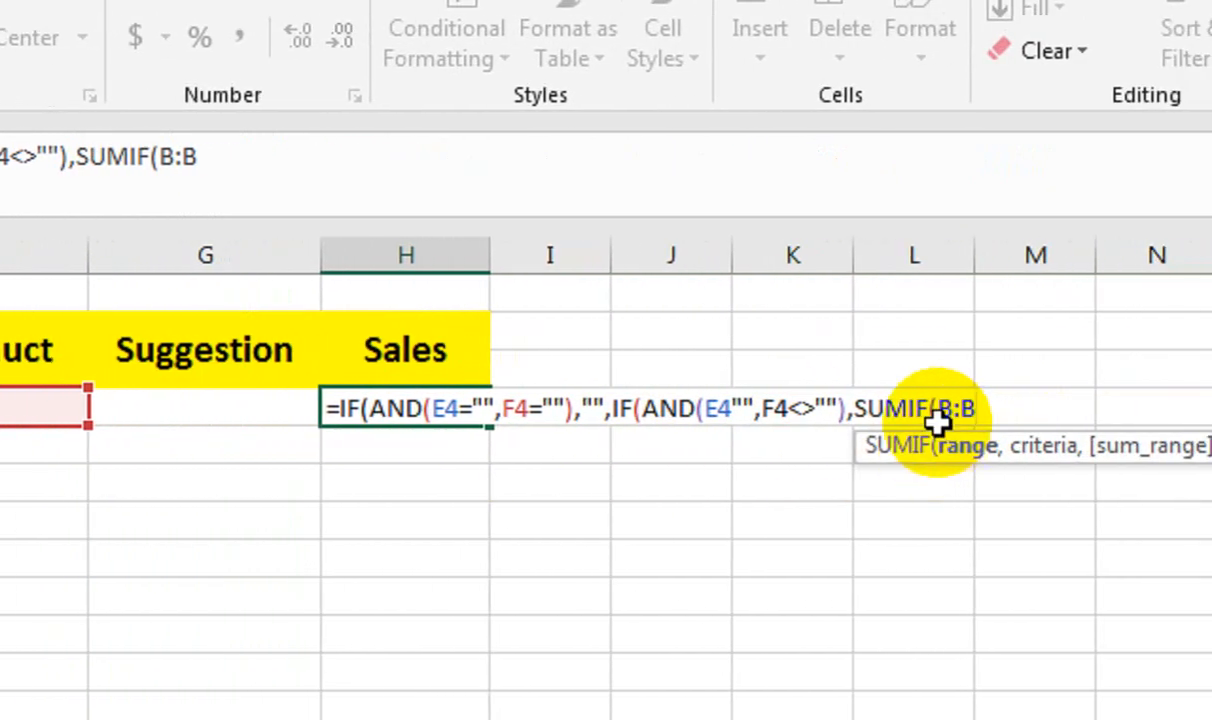
text(,)
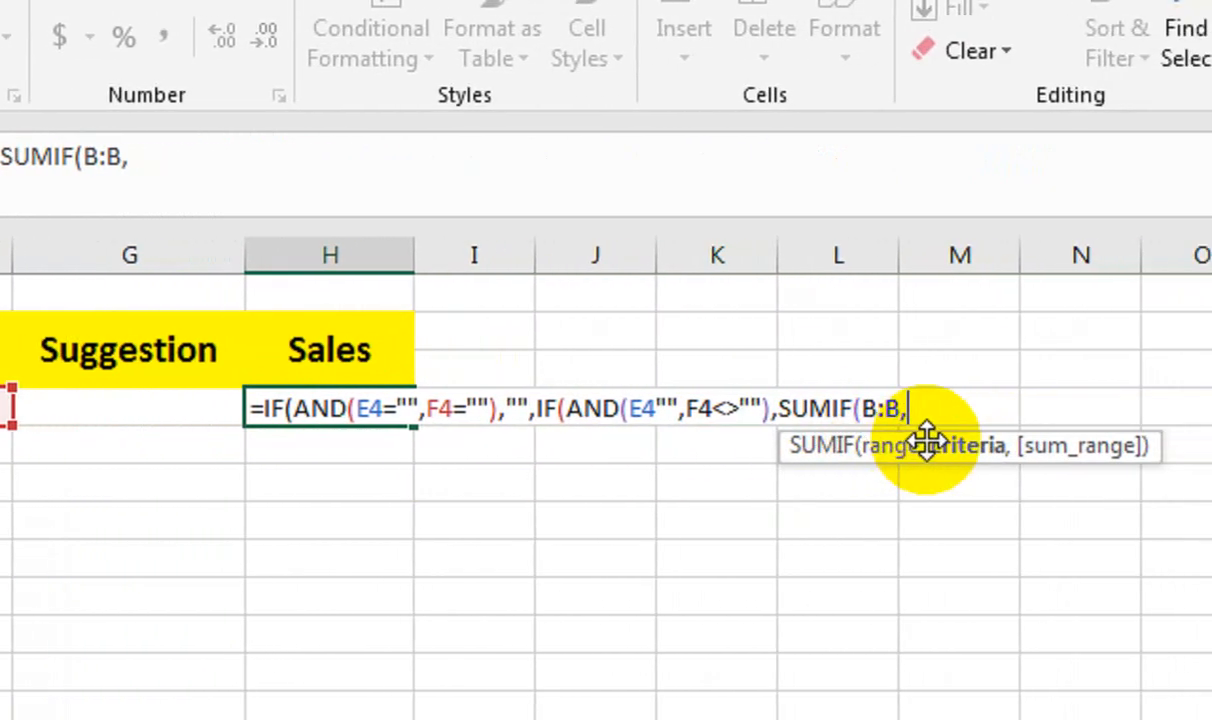
click(303, 411)
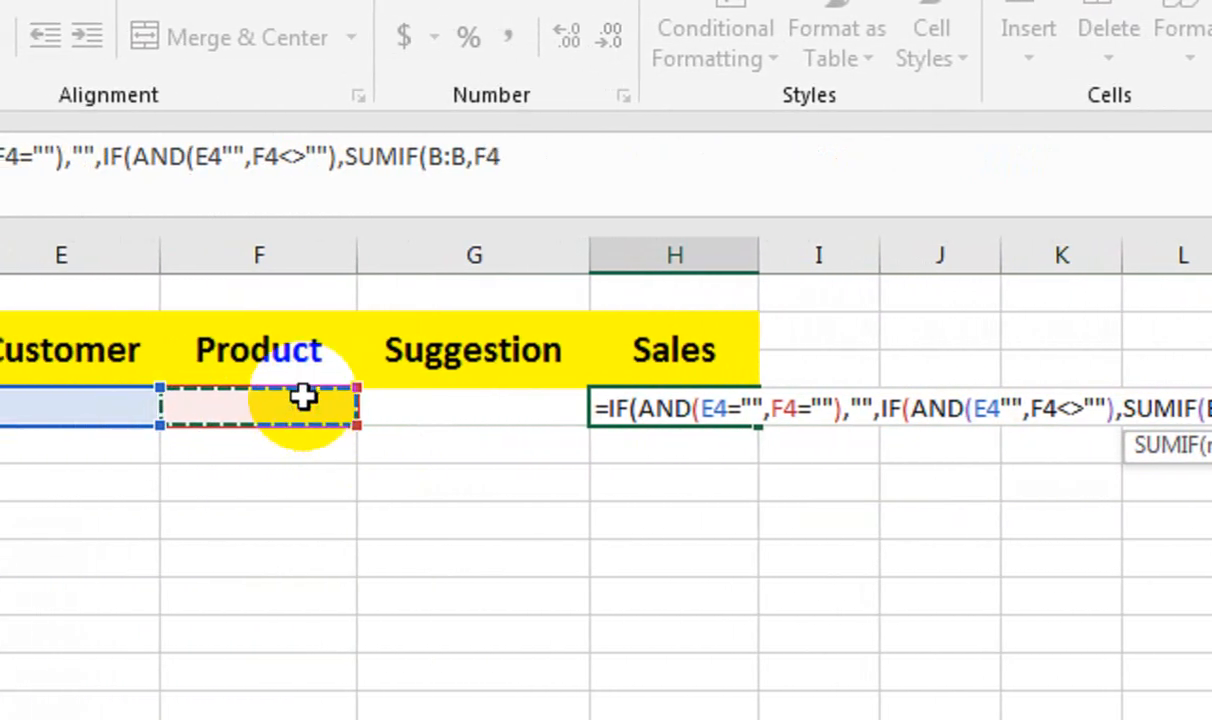
text(,)
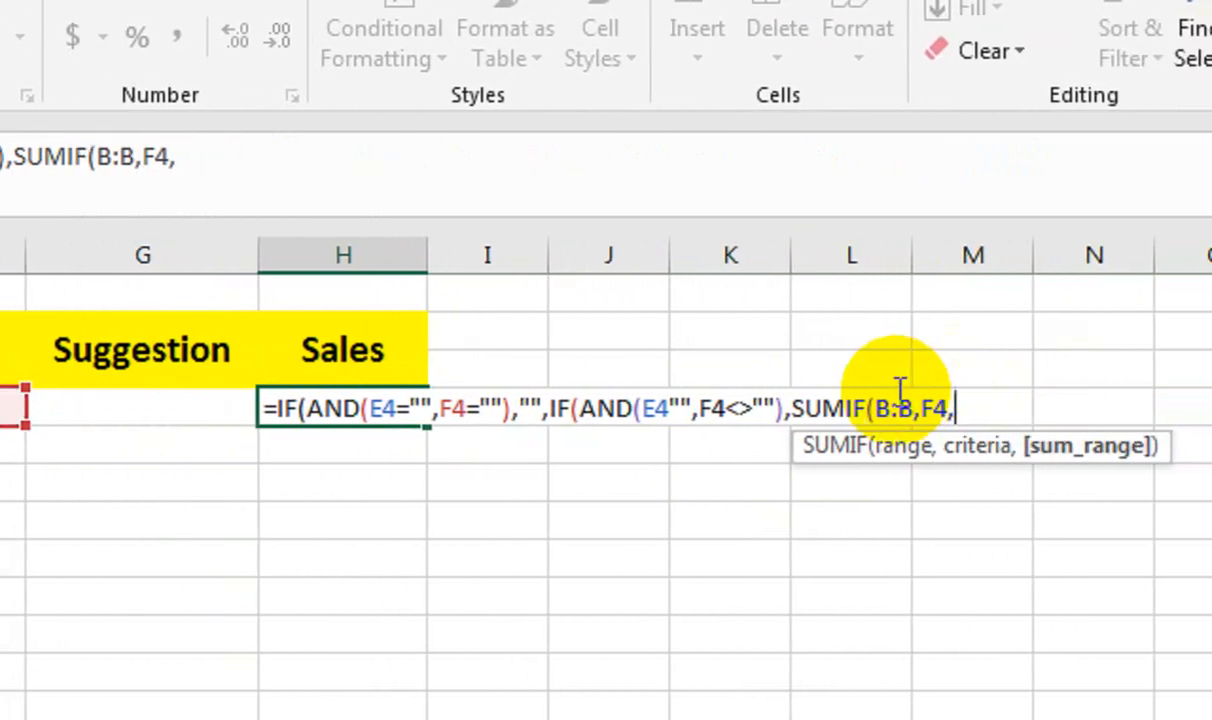
click(312, 255)
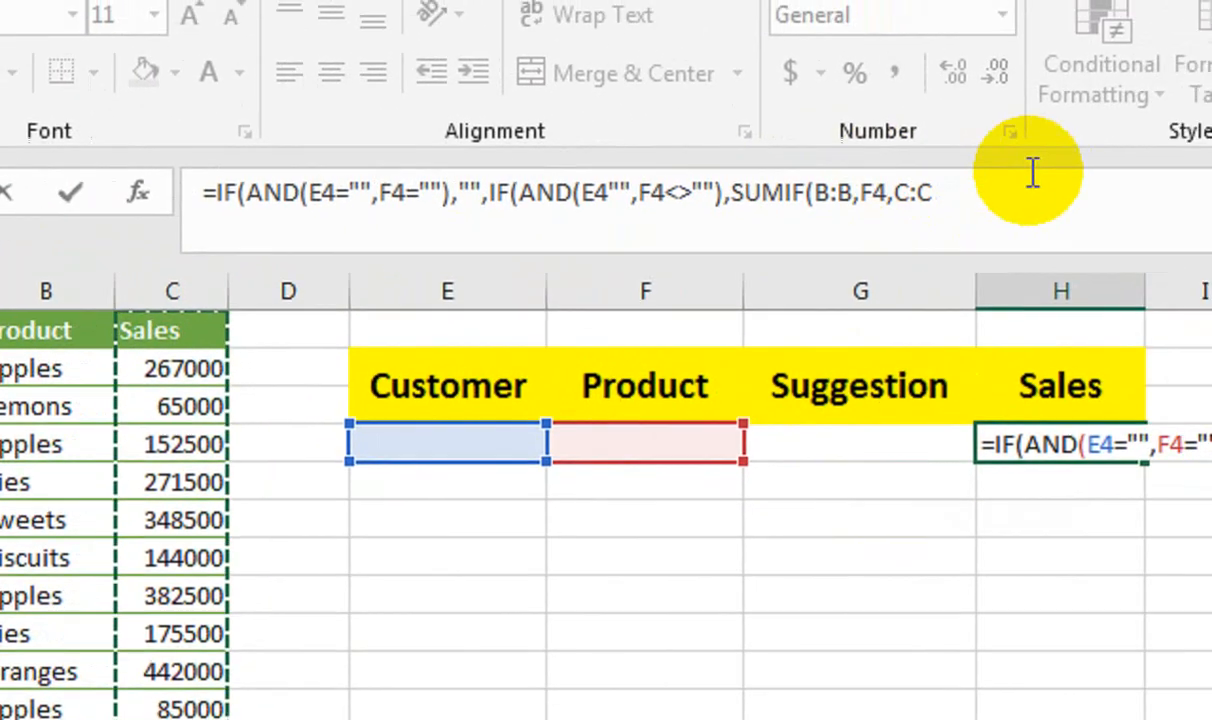
text())
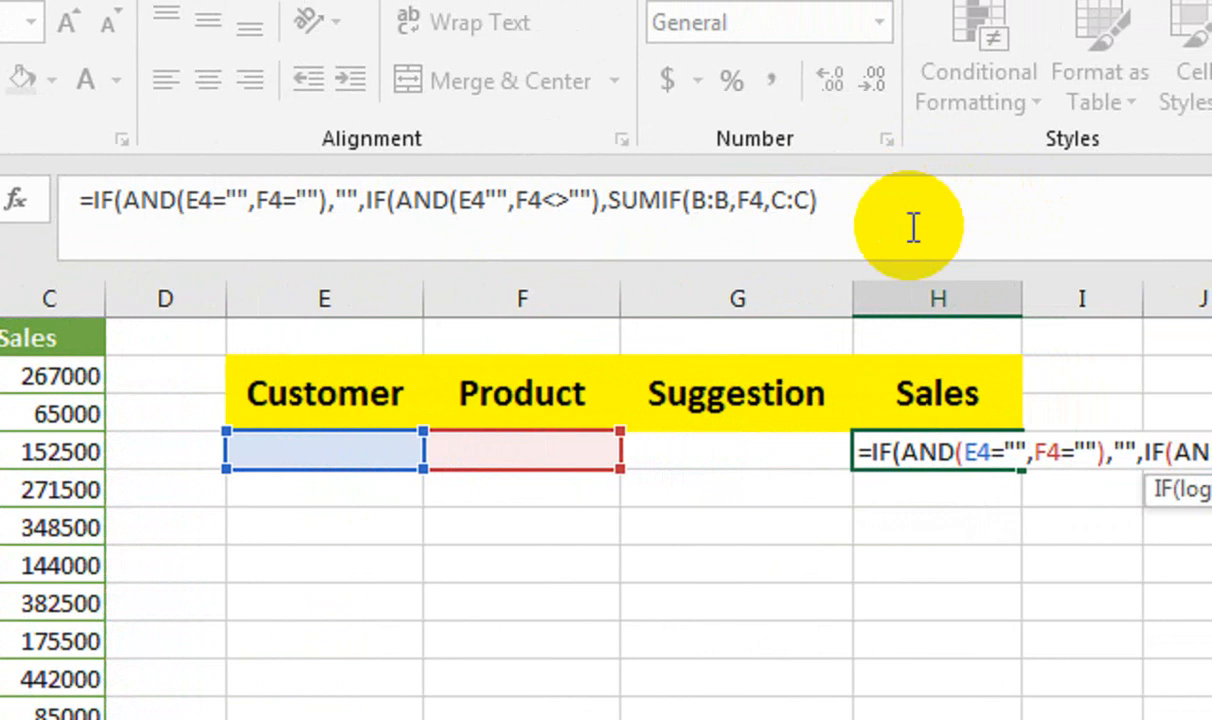
Duplicate the SUMIF as the nested IF's value-if-false argument, change its range to A:A, and close the parentheses.
drag(816, 203, 611, 224)
key(ctrl+c)
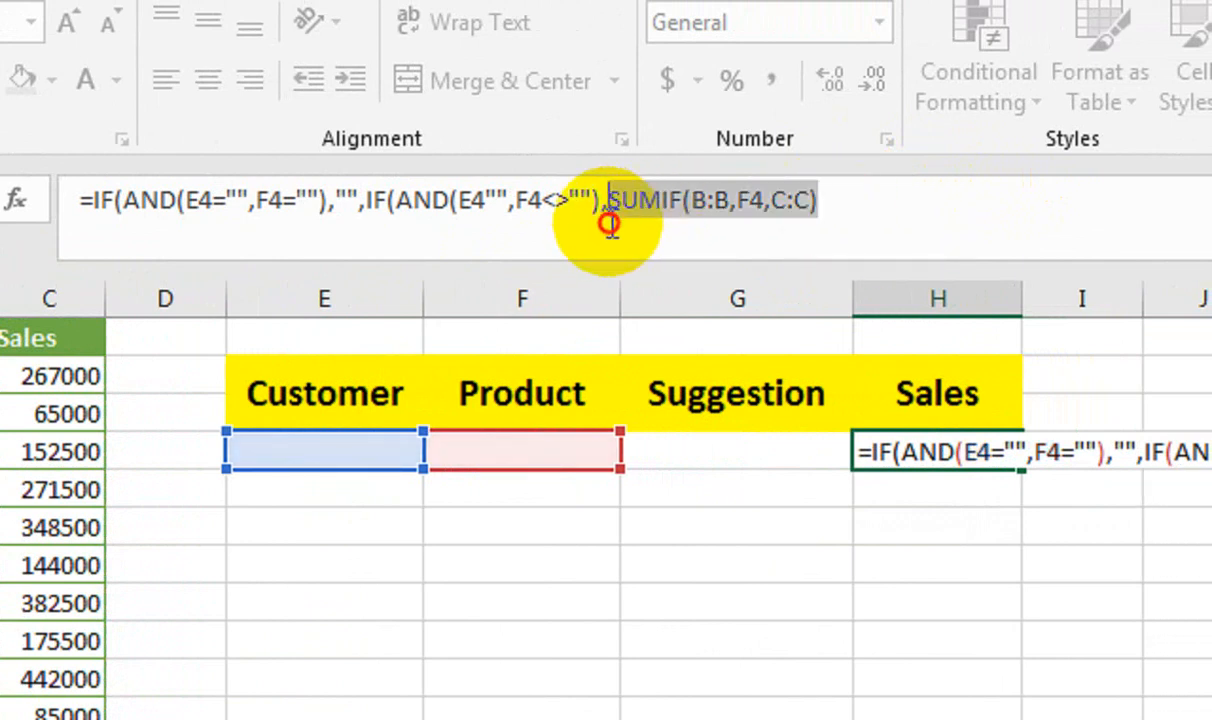
click(847, 211)
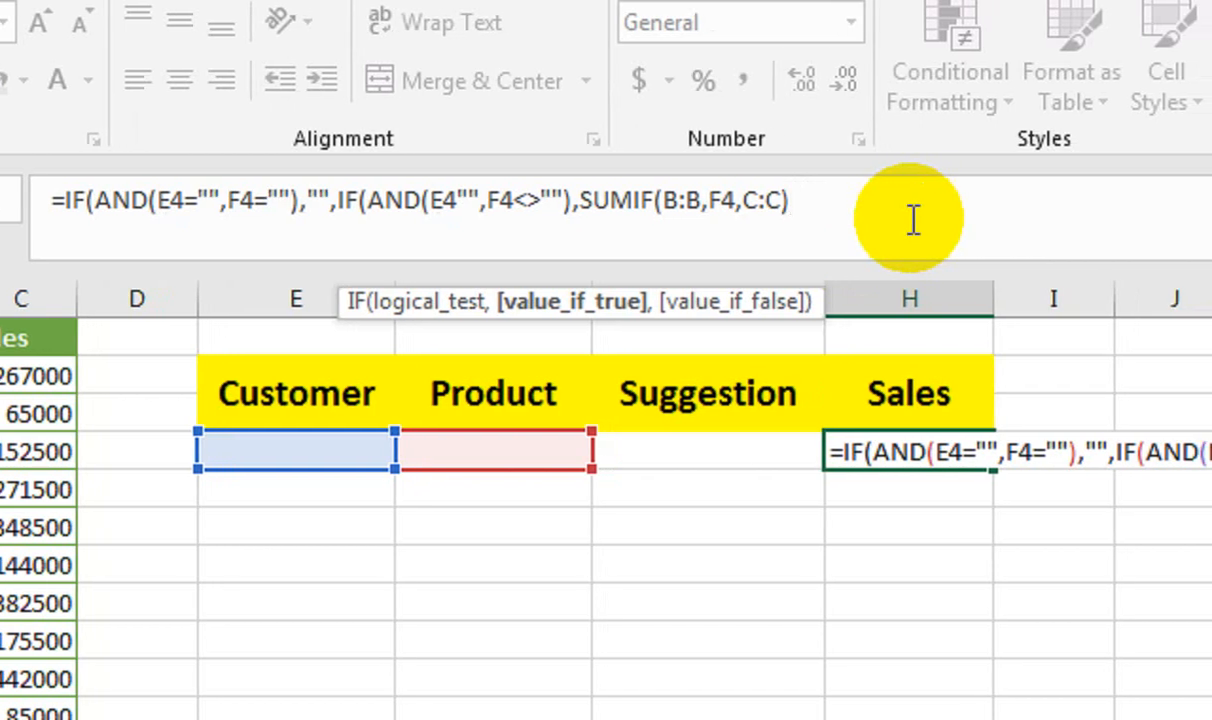
text(,)
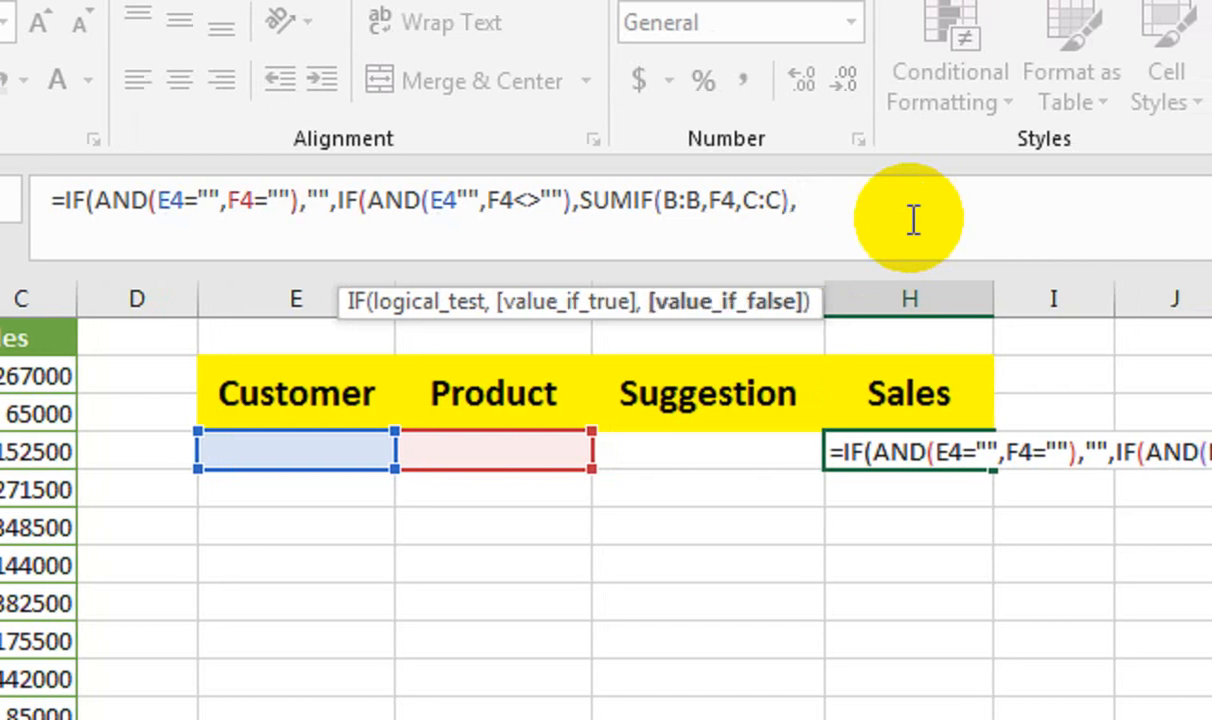
key(ctrl+v)
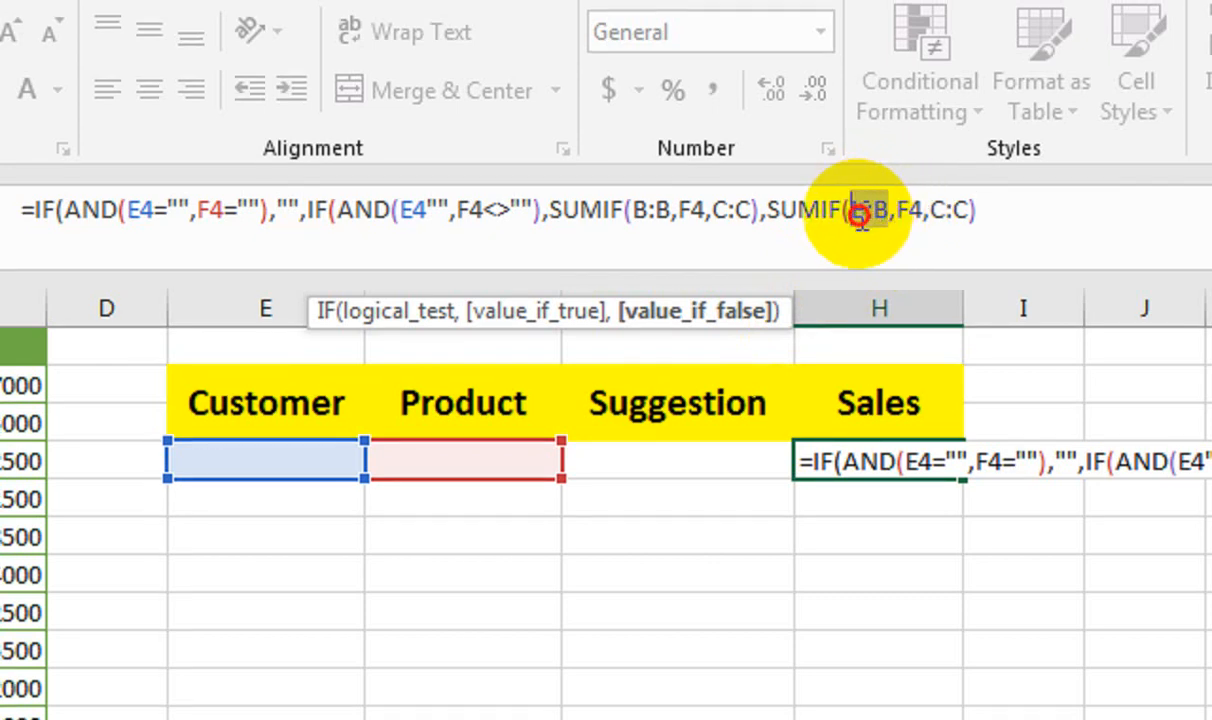
click(181, 303)
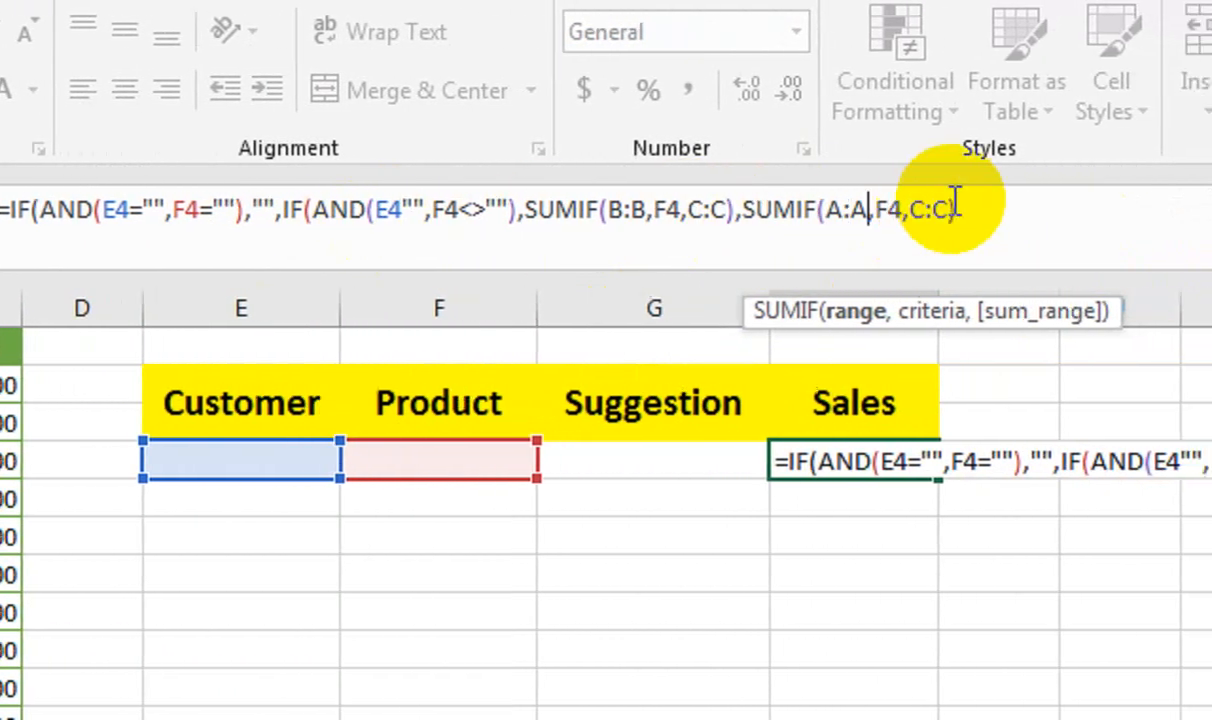
click(995, 207)
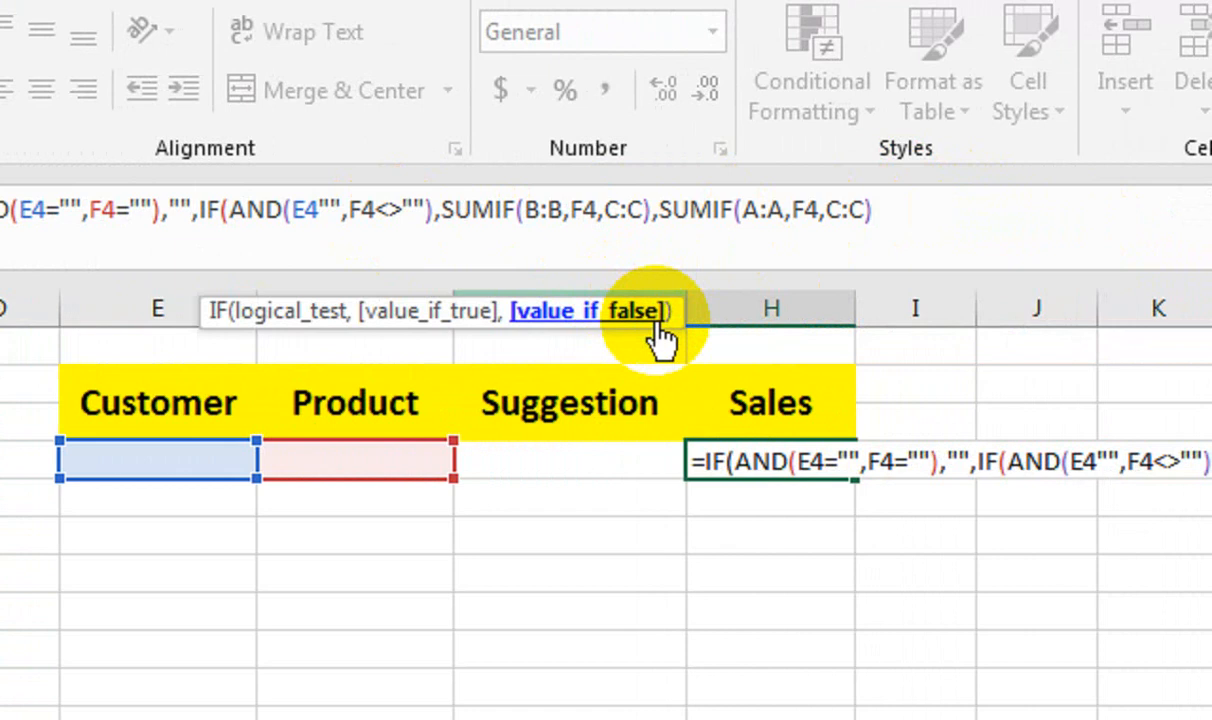
text())
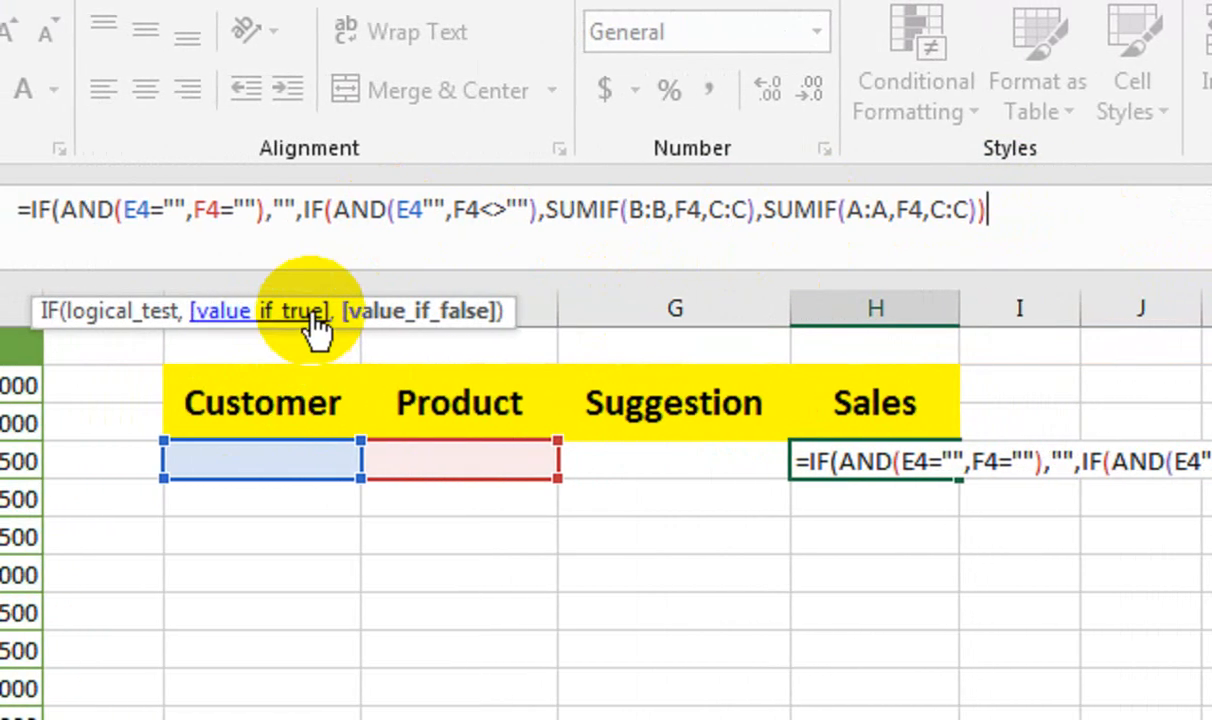
Correct the nested AND condition in H4 from E4"" to E4="" and commit the formula.
key(Return)
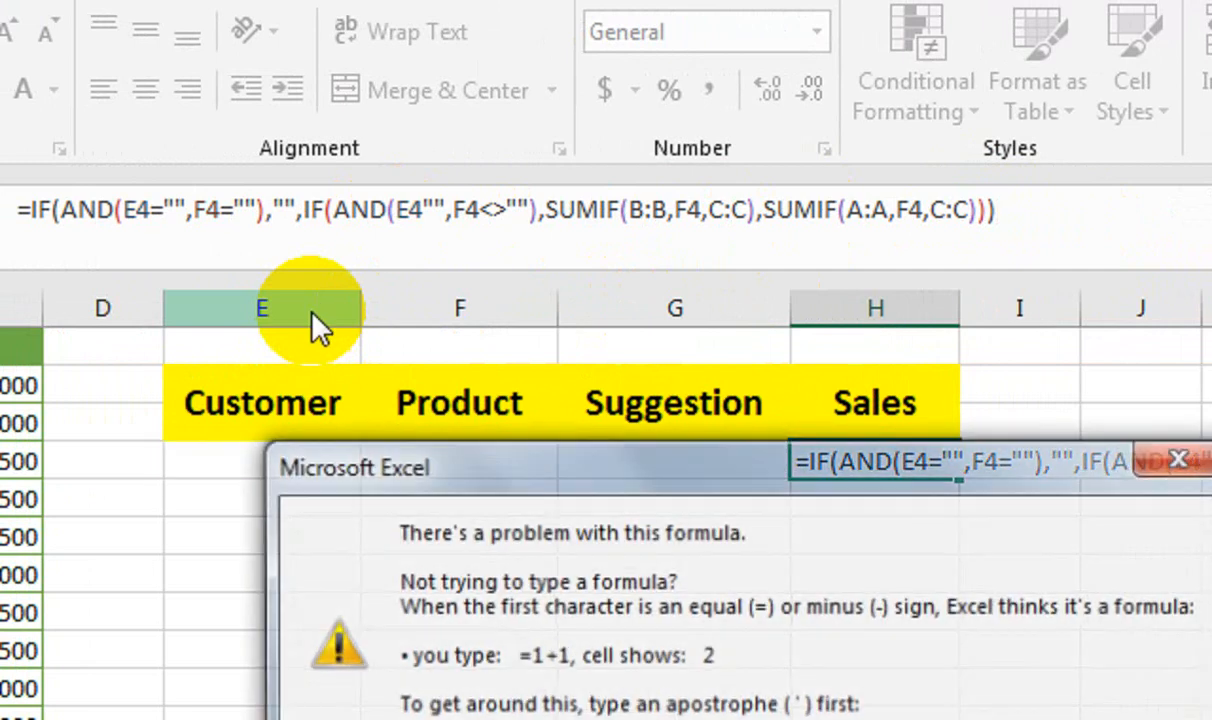
key(Return)
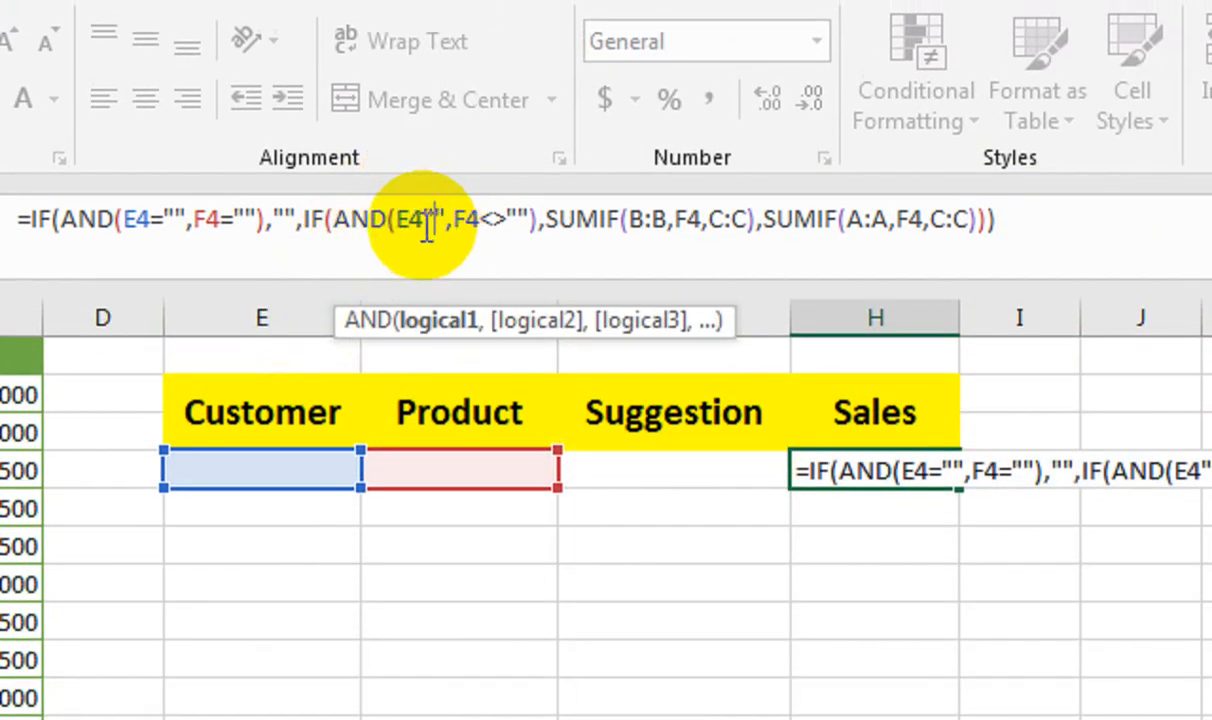
text(=)
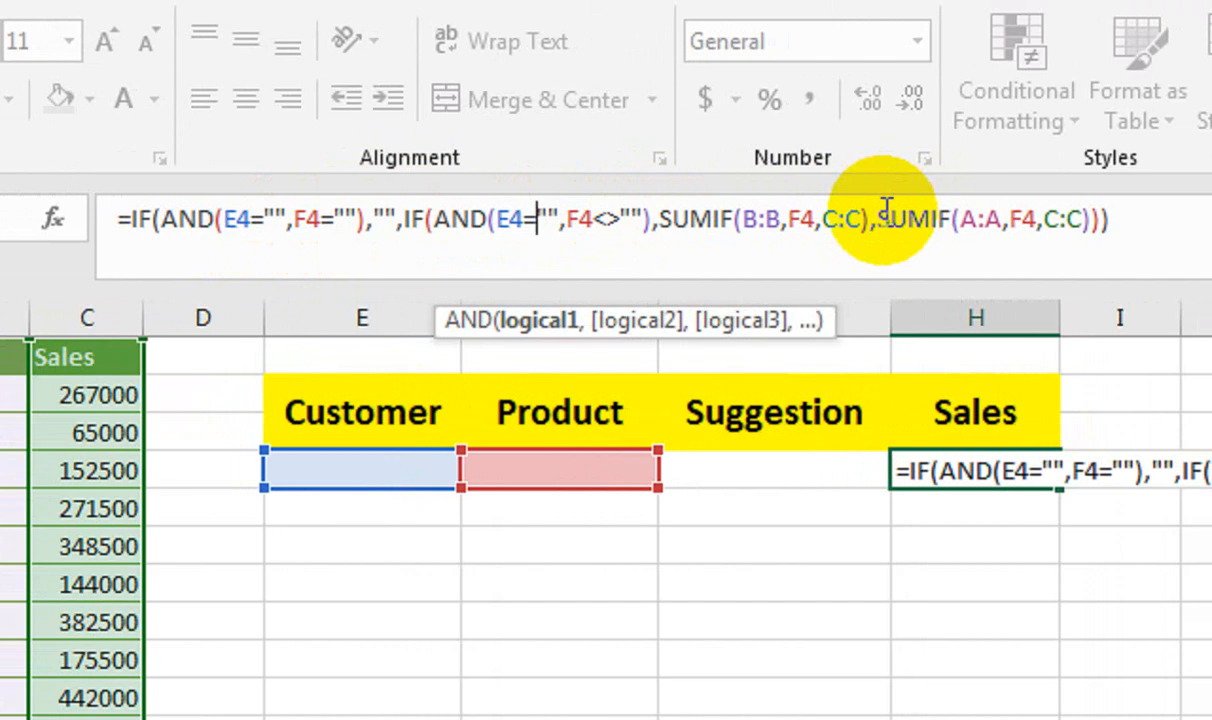
click(1138, 222)
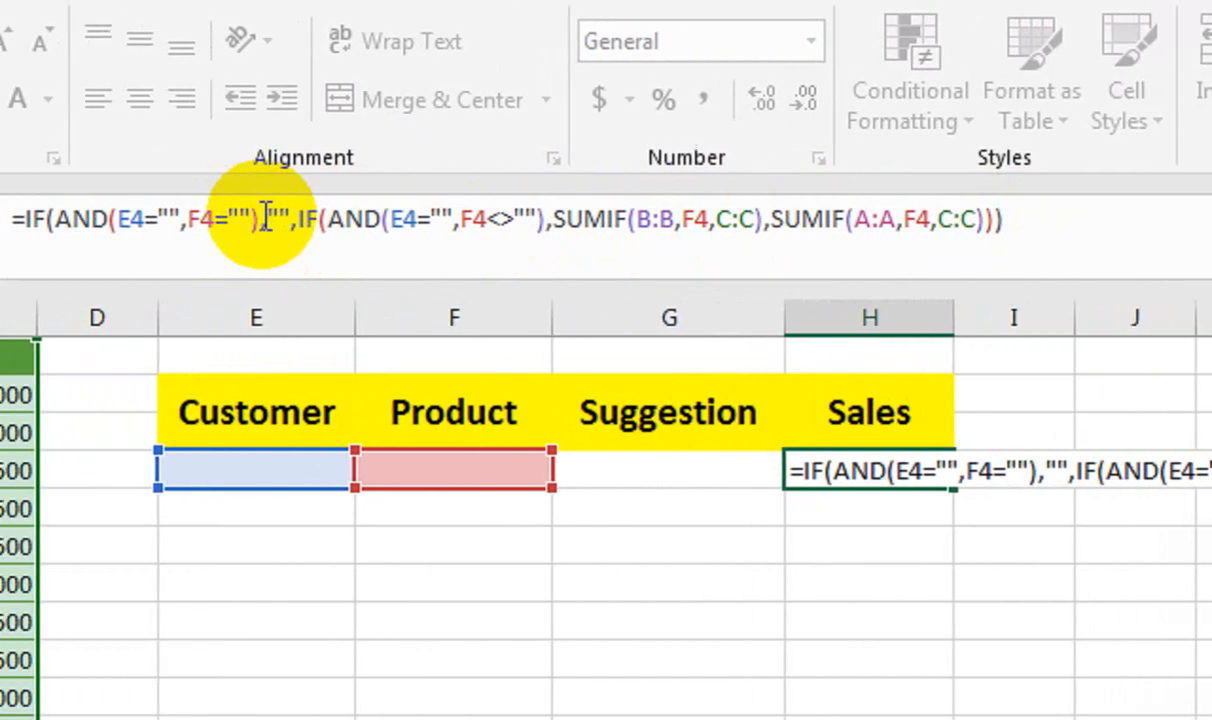
key(Return)
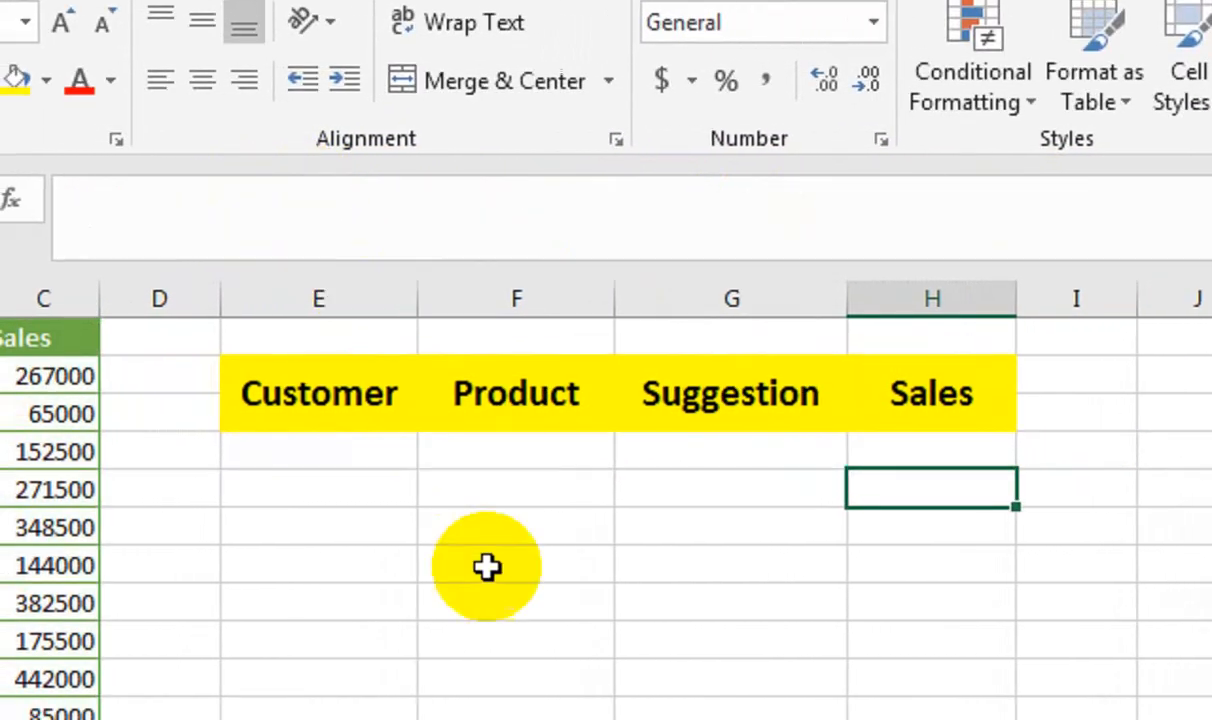
Hide the worksheet gridlines.
click(885, 453)
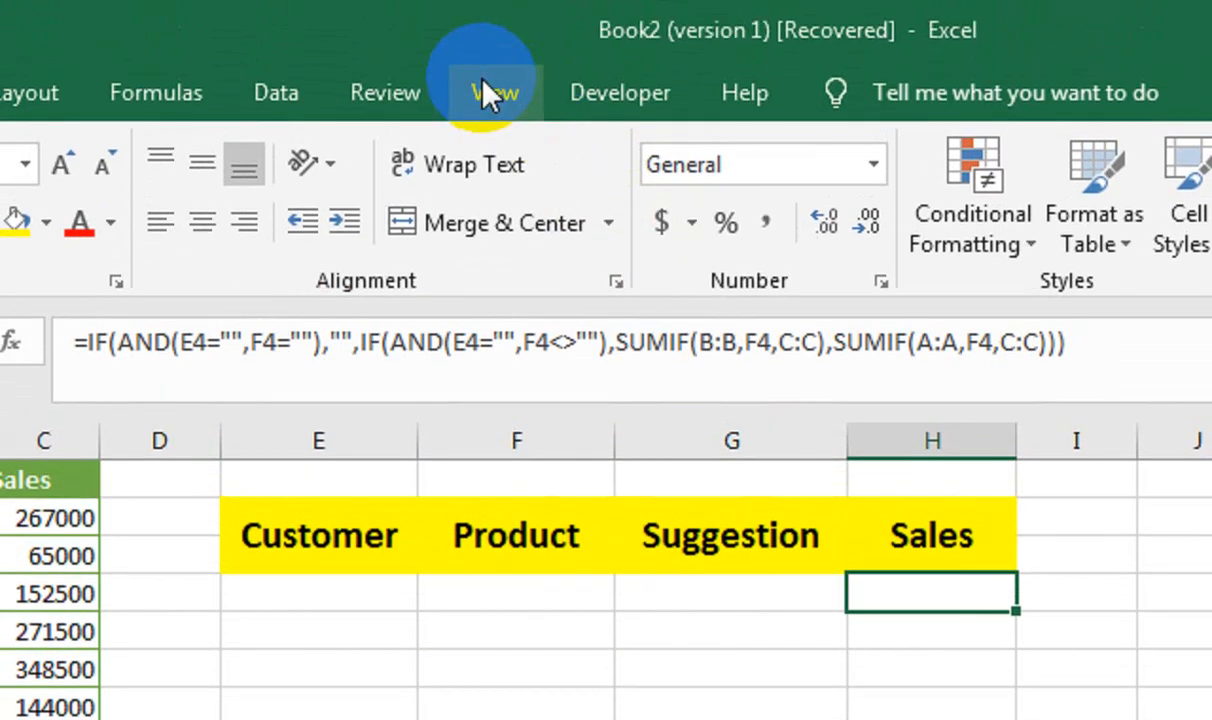
click(490, 87)
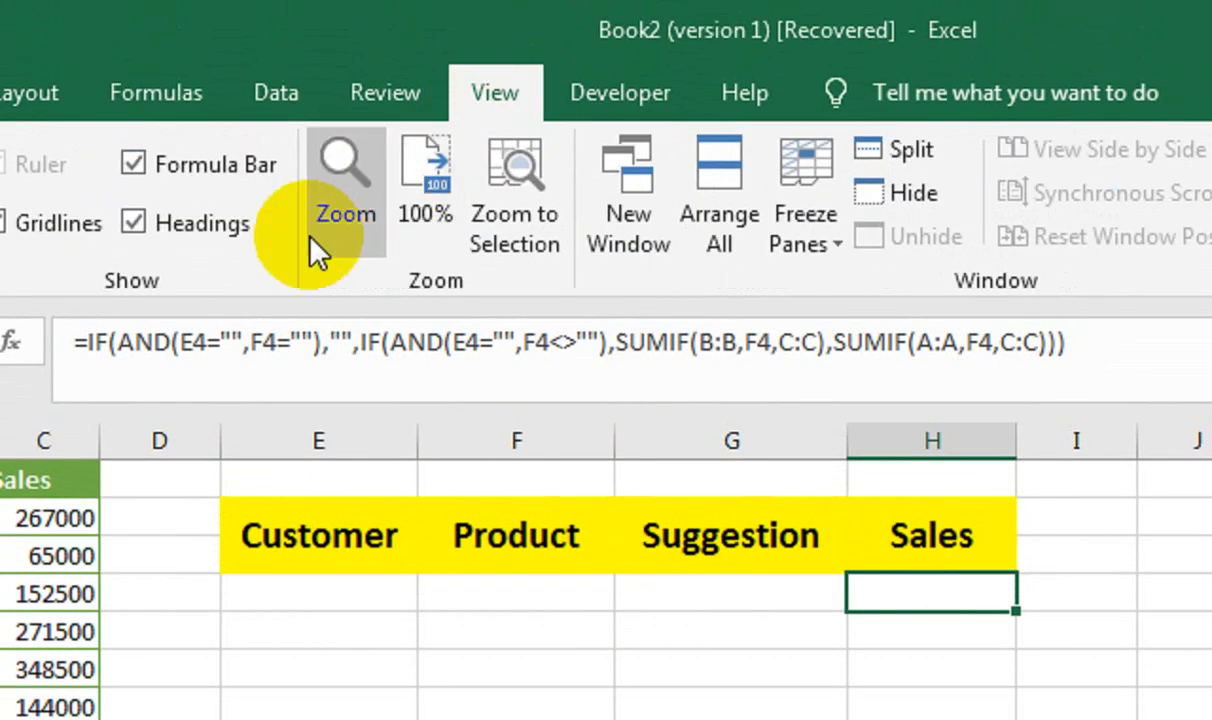
click(262, 226)
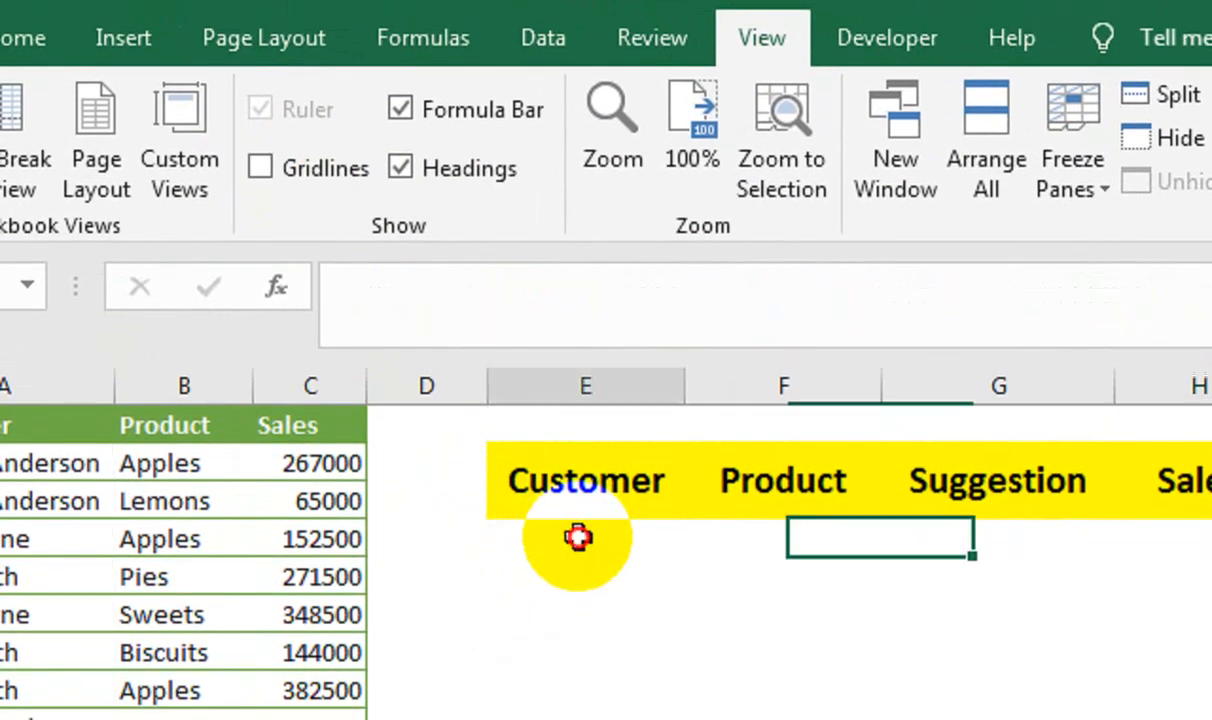
Merge and center rows 4 and 5 separately in each of columns E, F, G and H below the yellow headers.
click(580, 540)
click(730, 522)
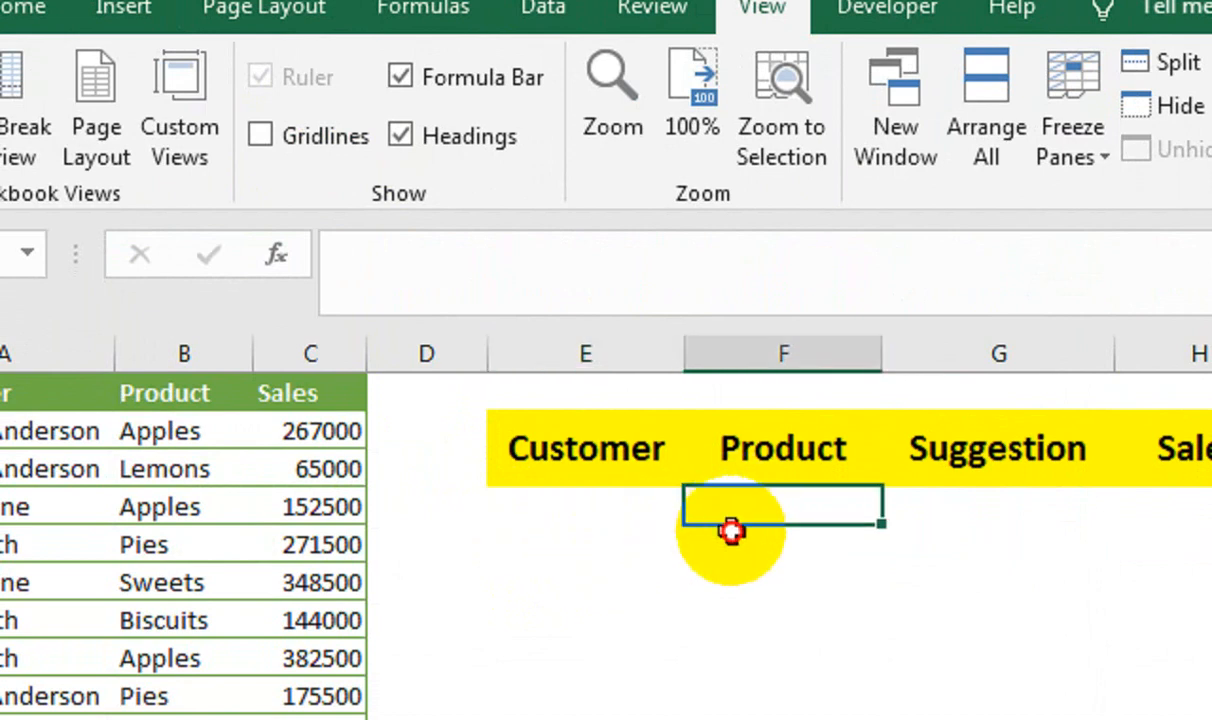
click(948, 533)
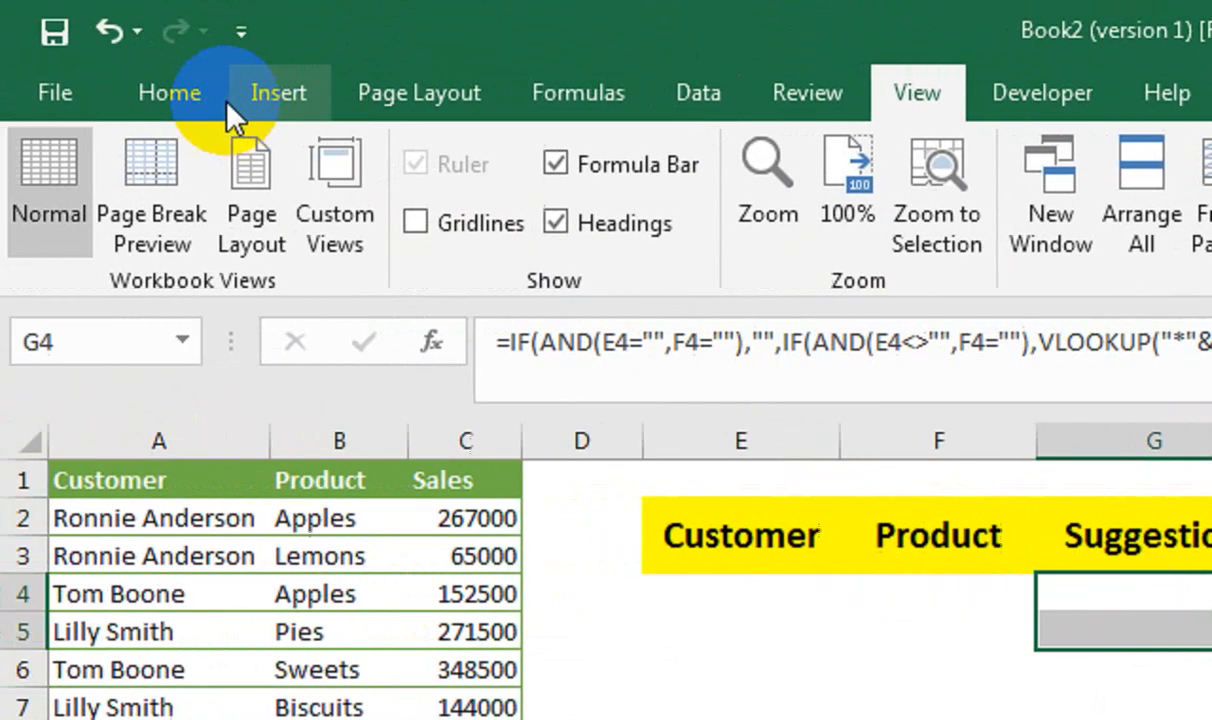
click(180, 92)
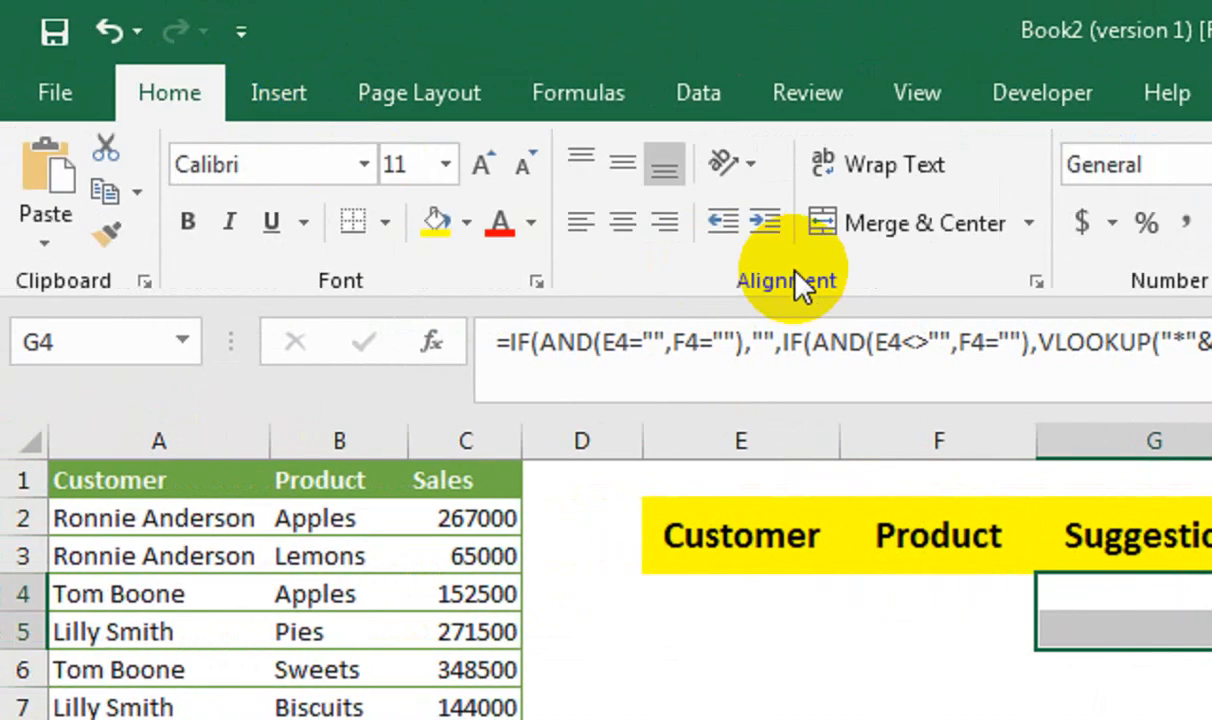
click(906, 541)
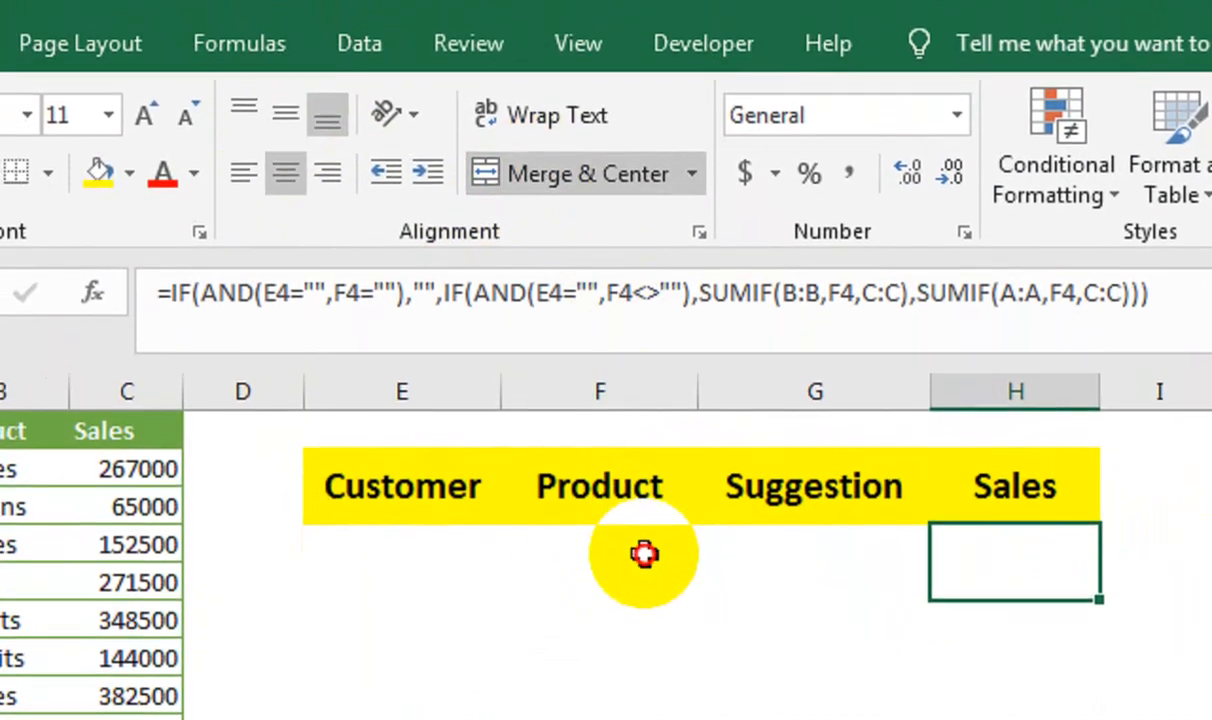
click(616, 557)
click(572, 152)
click(414, 553)
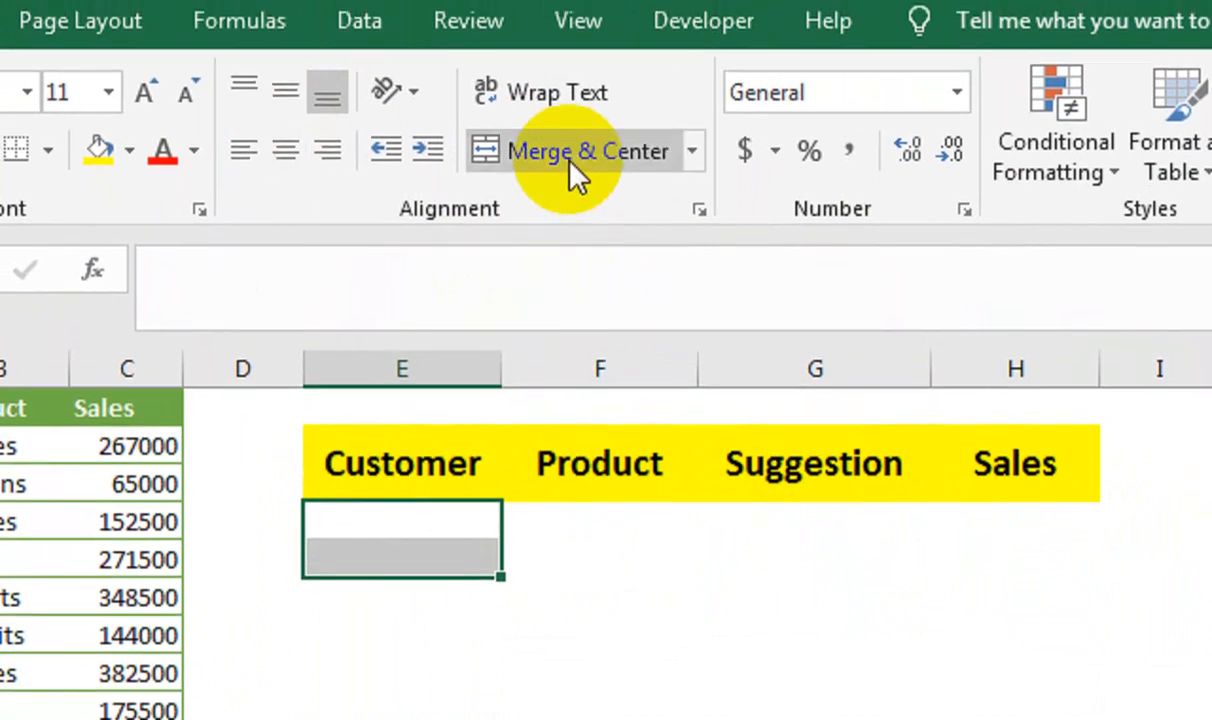
click(570, 150)
Add thick black outside borders around the merged row E4:H5 and around each of its four cells.
drag(425, 520, 993, 558)
drag(1015, 509, 438, 528)
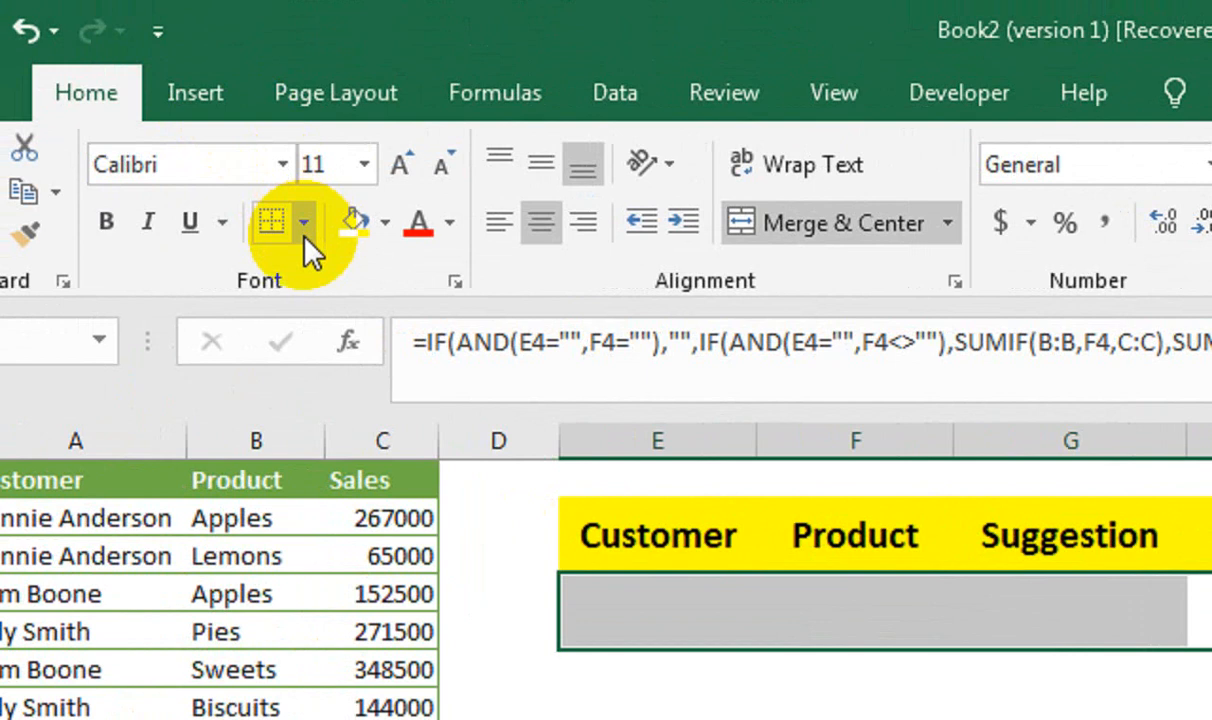
click(303, 222)
click(352, 575)
click(786, 625)
click(684, 564)
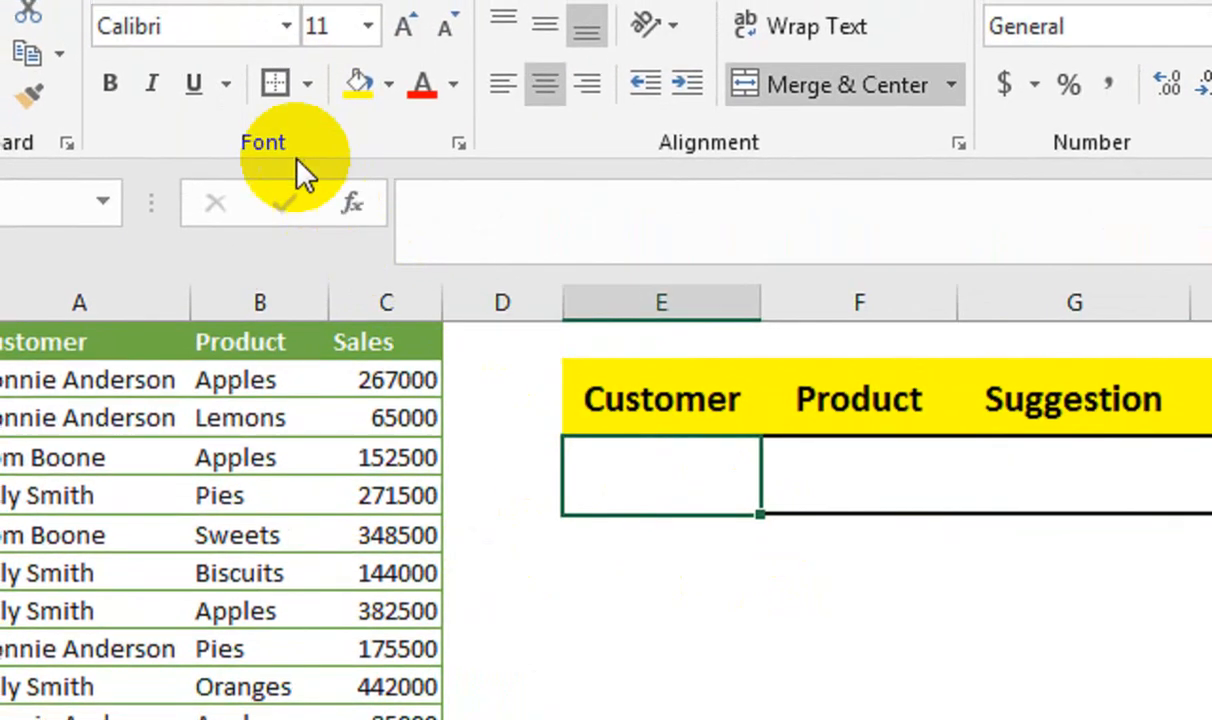
click(270, 87)
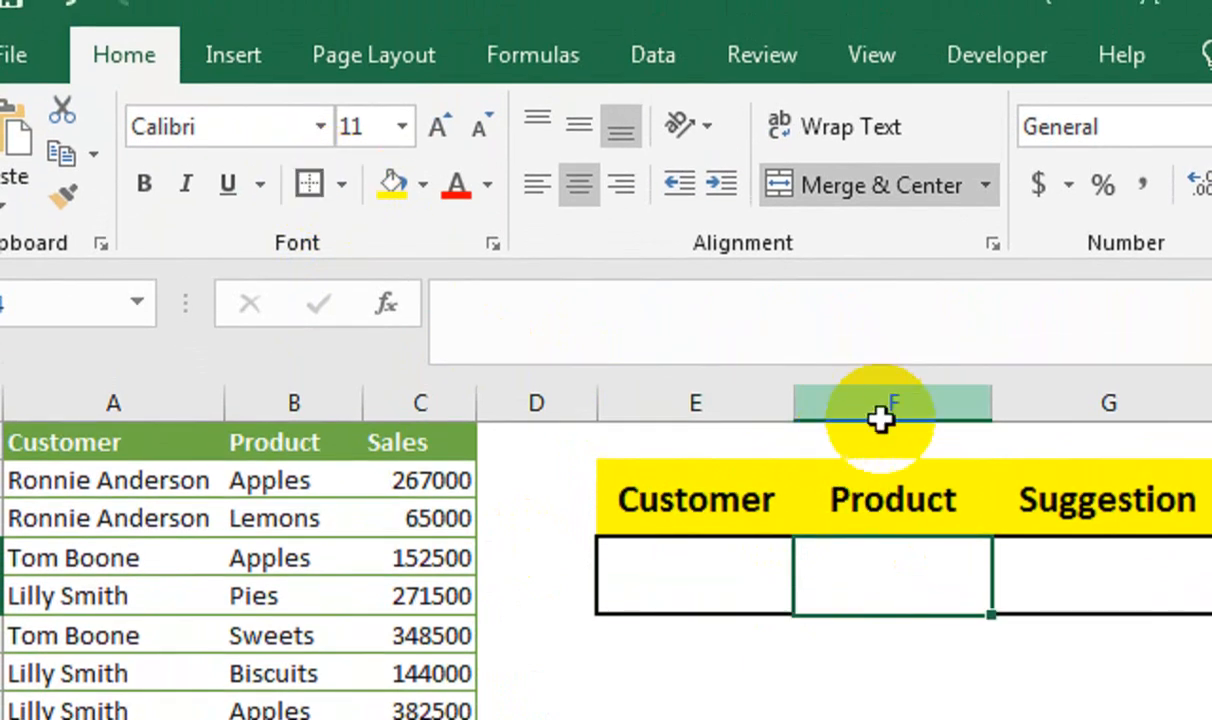
click(1087, 527)
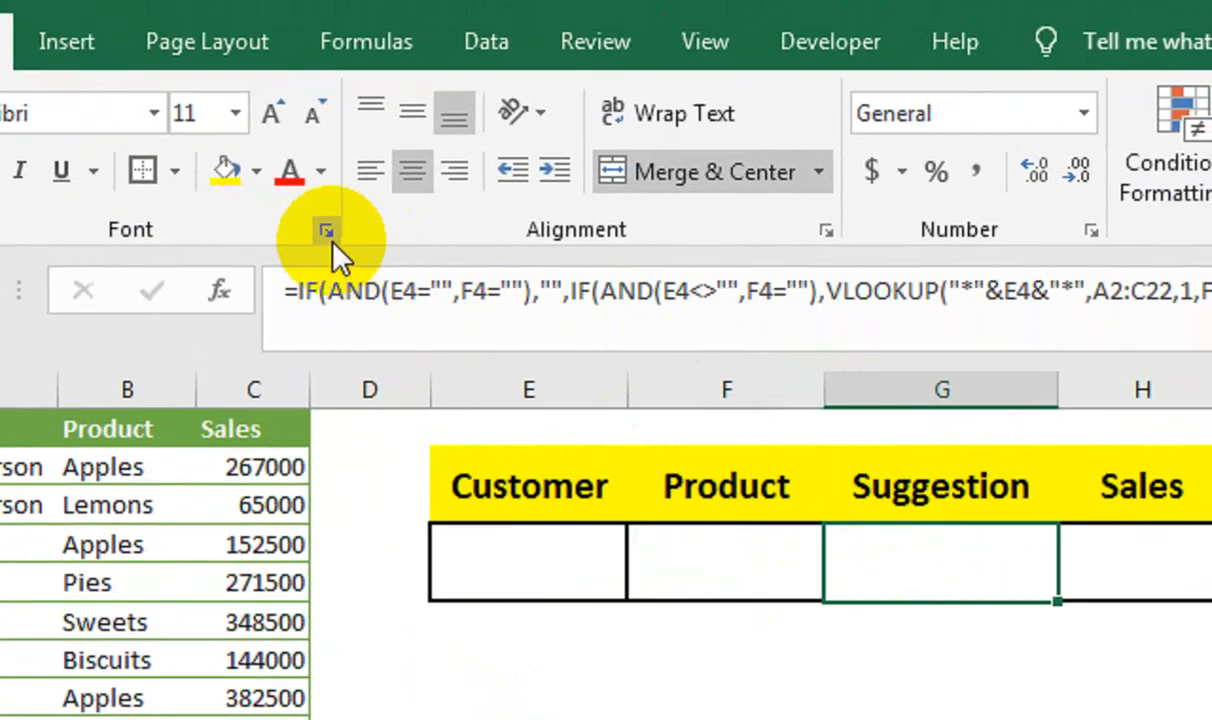
click(1140, 560)
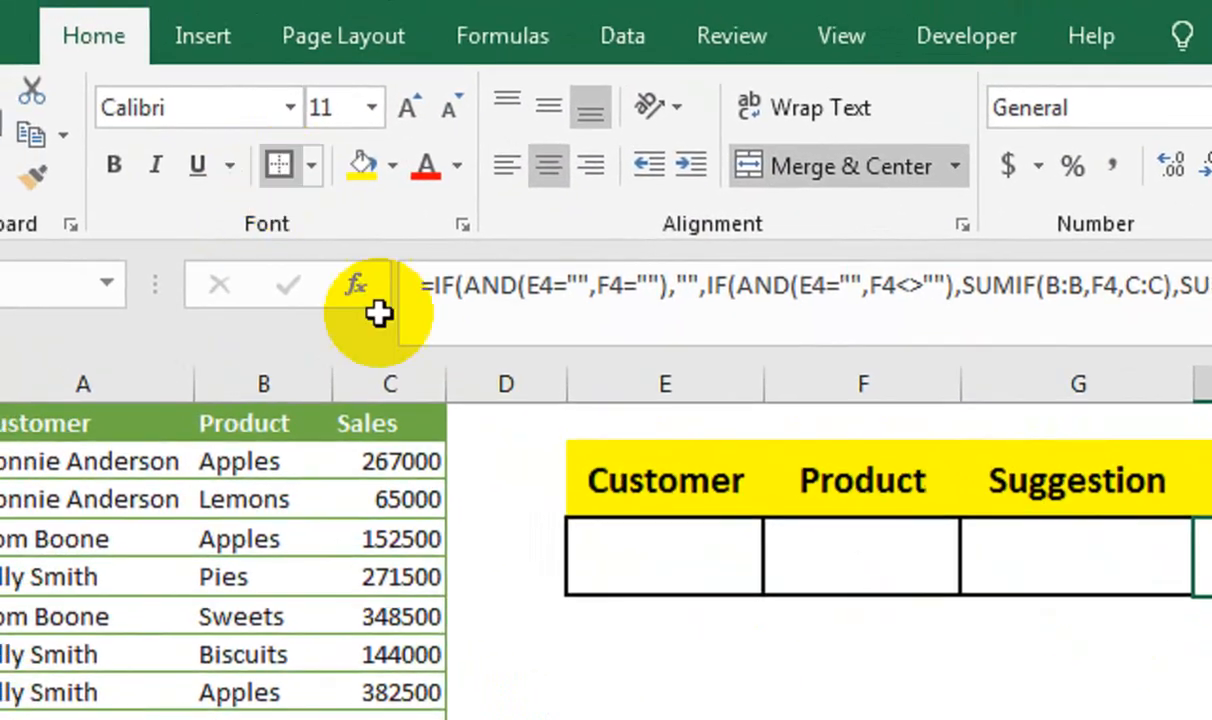
Enter a customer's first name in lowercase in E4 as test search text.
click(480, 493)
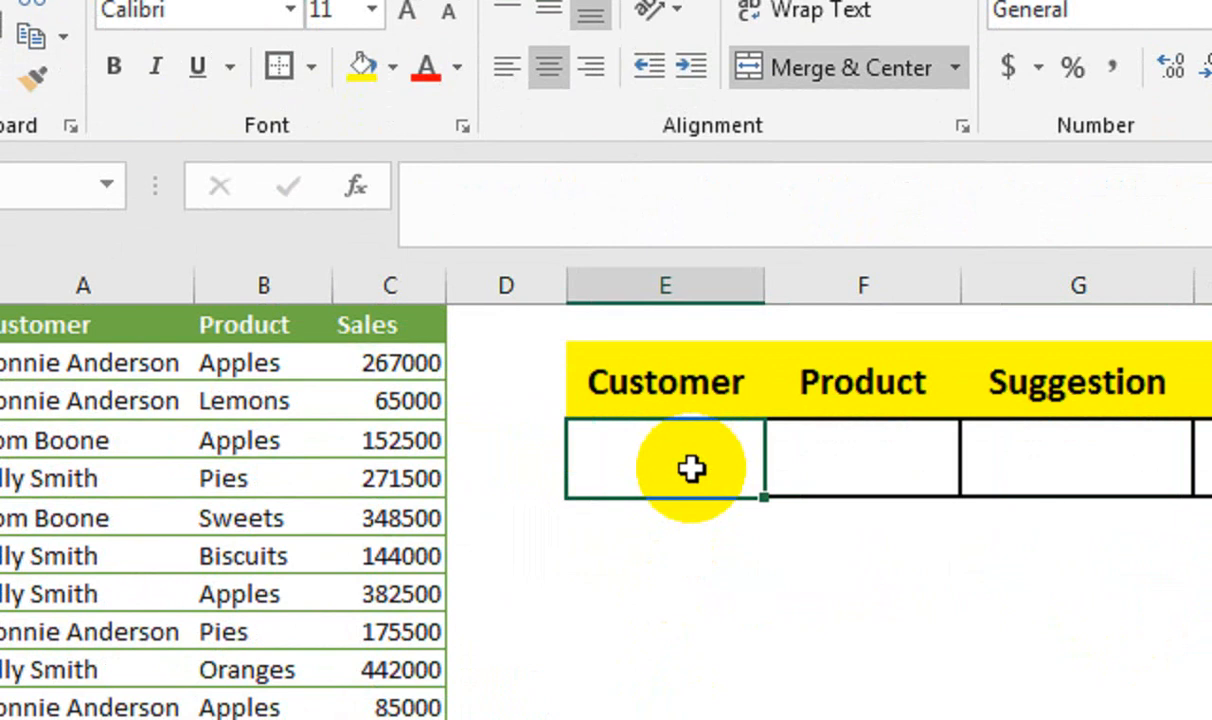
key(Return)
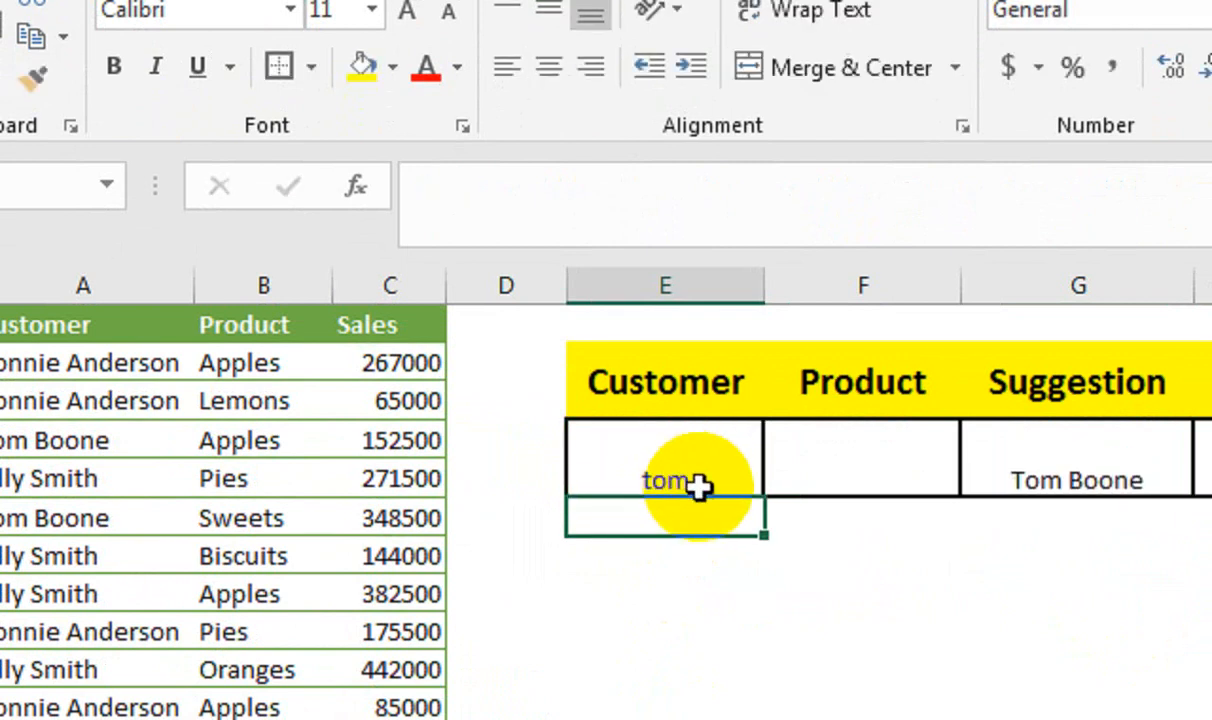
Format E4:H5 with font size 20 and middle alignment, and widen column G to fit the suggestion.
drag(937, 460, 404, 460)
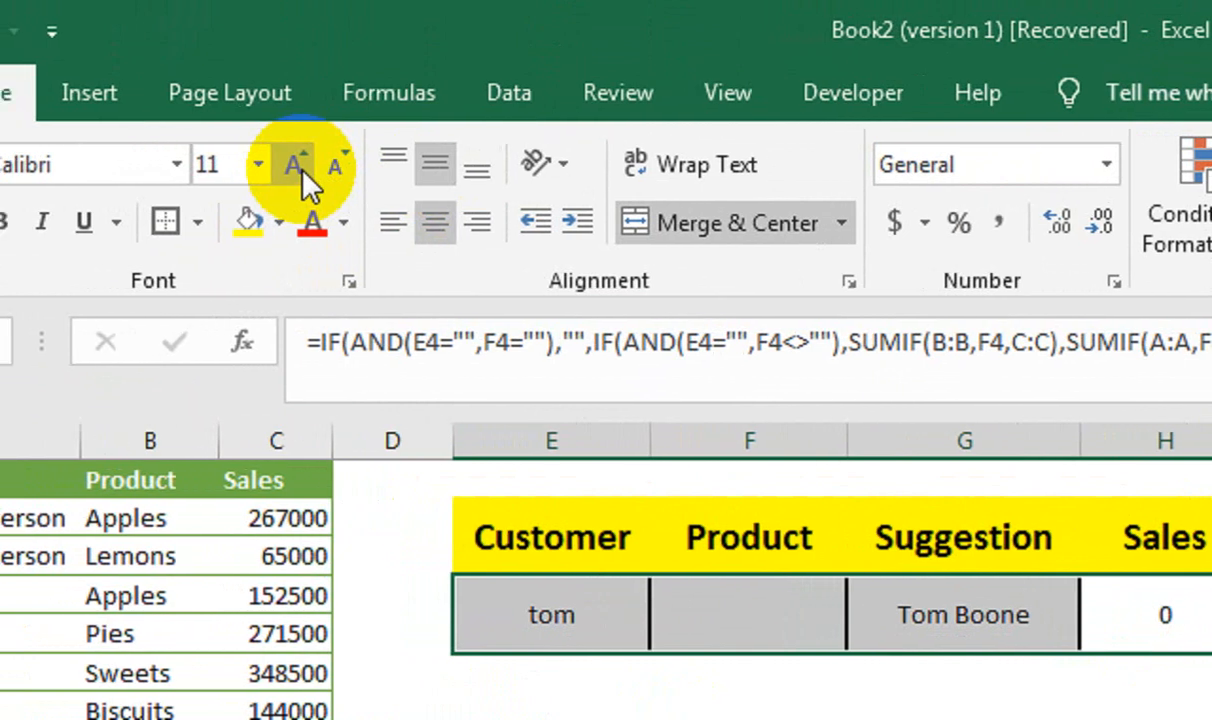
click(80, 10)
click(80, 10)
click(301, 168)
click(301, 168)
click(301, 168)
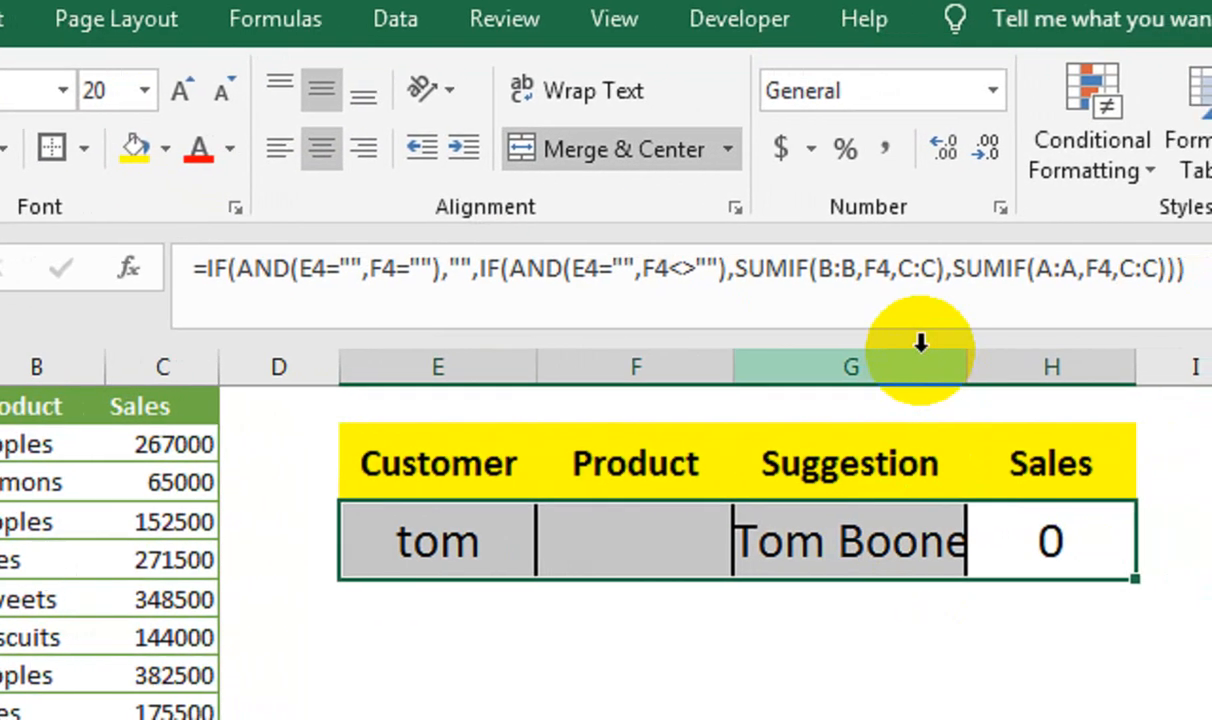
drag(972, 367, 1001, 367)
click(894, 546)
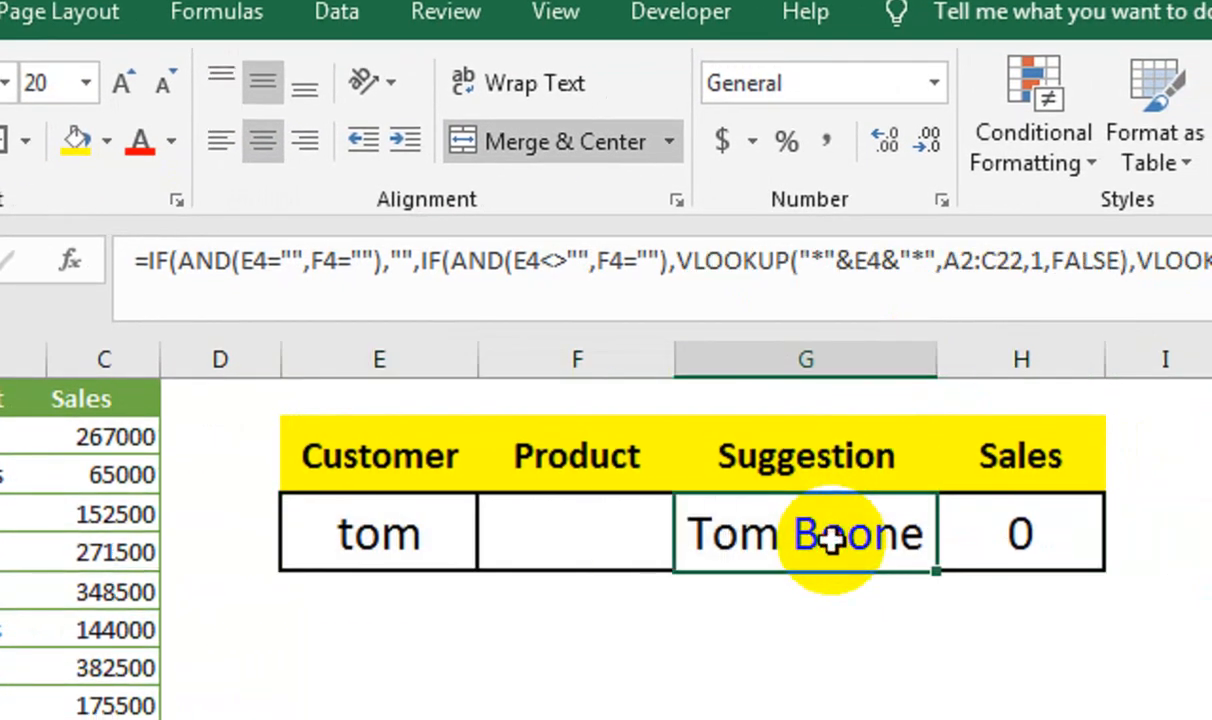
Set the criteria of the SUMIF over column A in the H4 formula to E4 and commit it.
key(Right)
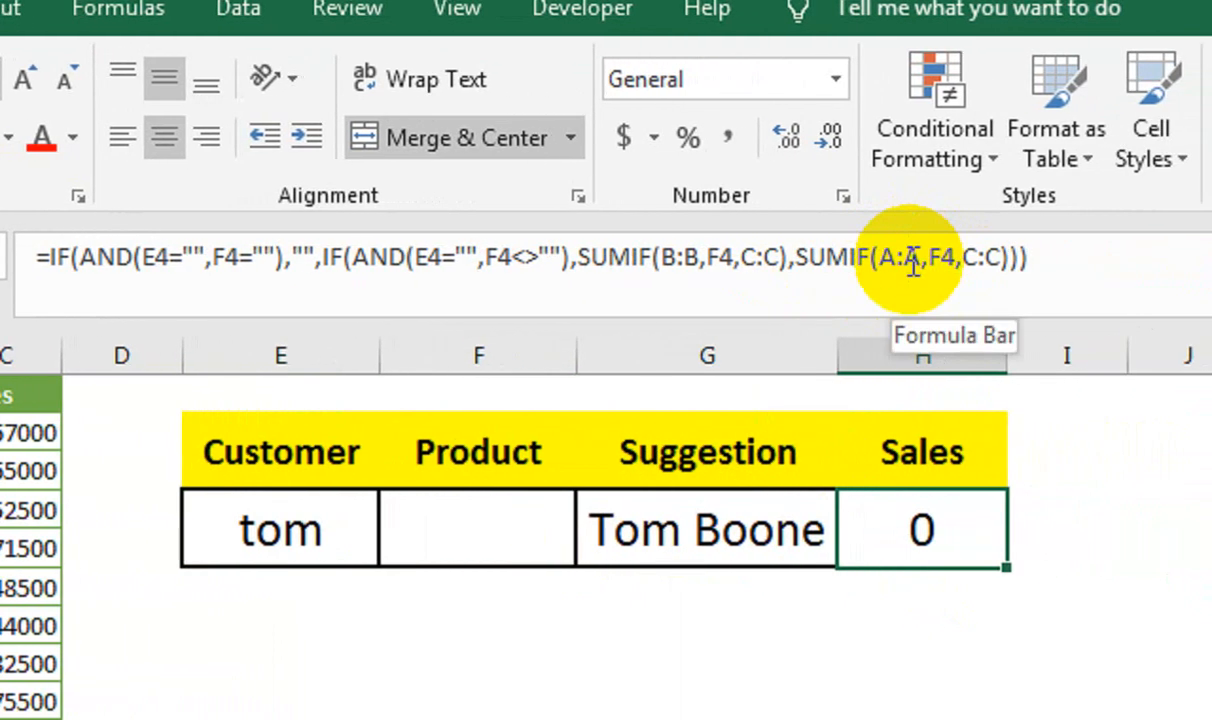
click(952, 254)
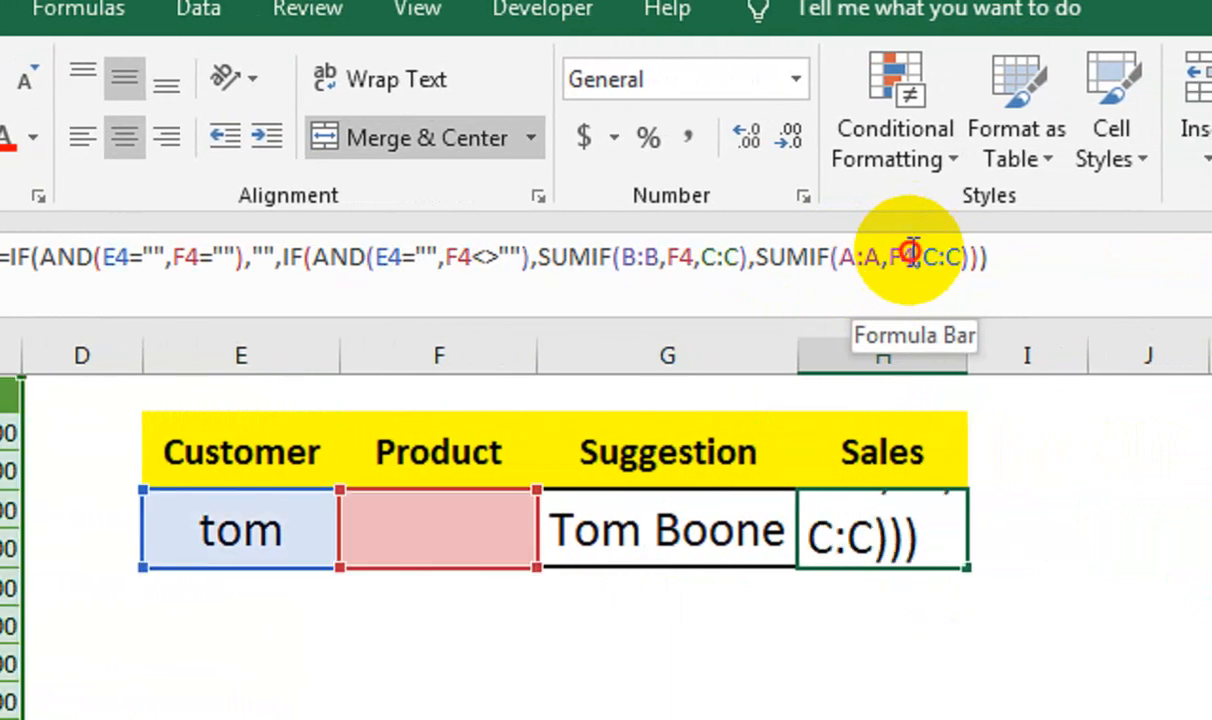
double_click(900, 257)
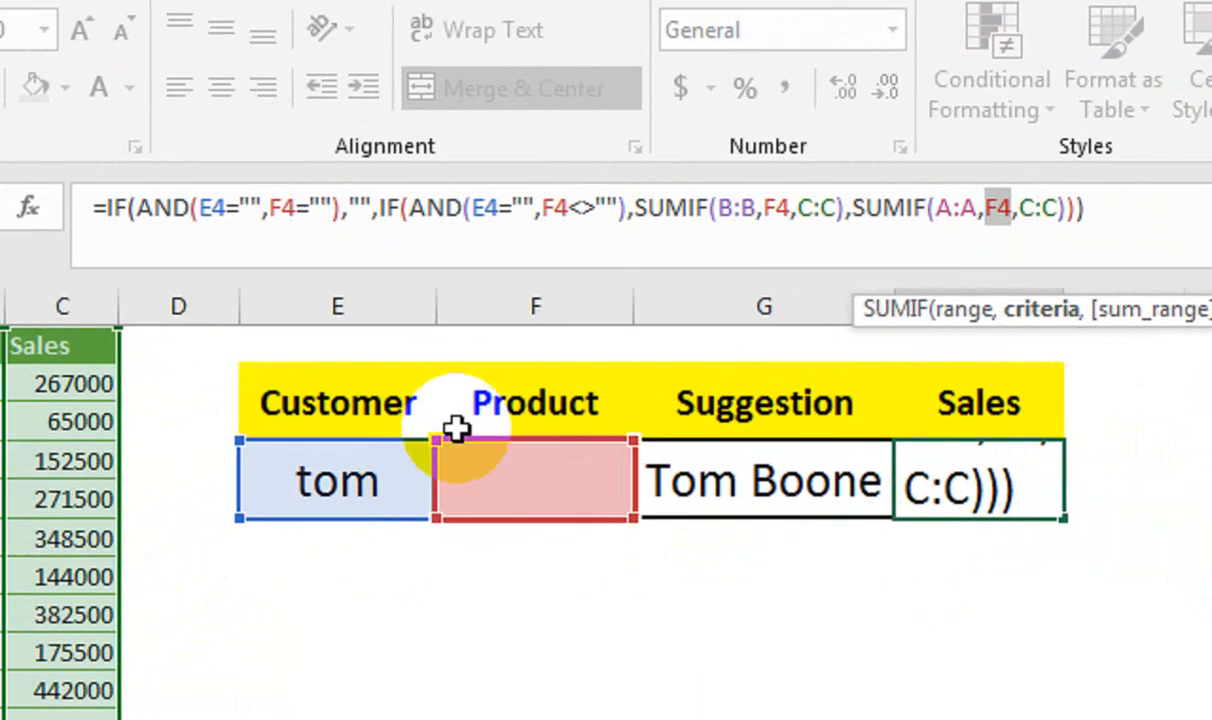
click(348, 478)
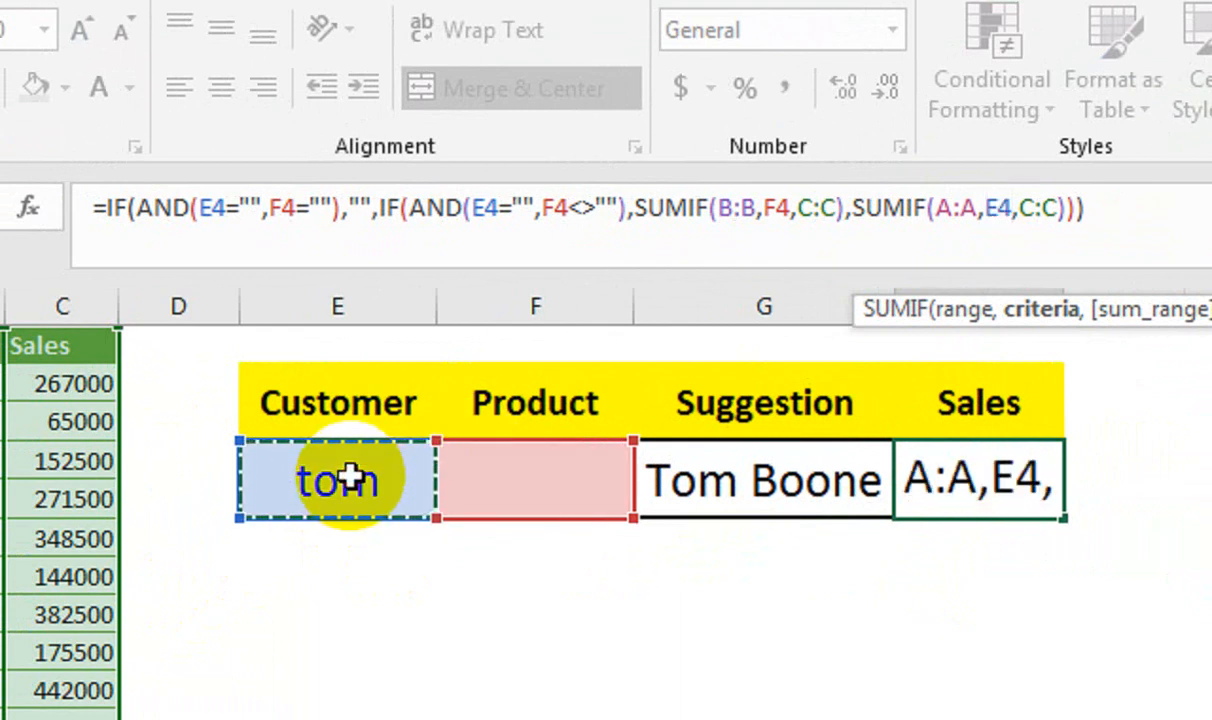
key(Return)
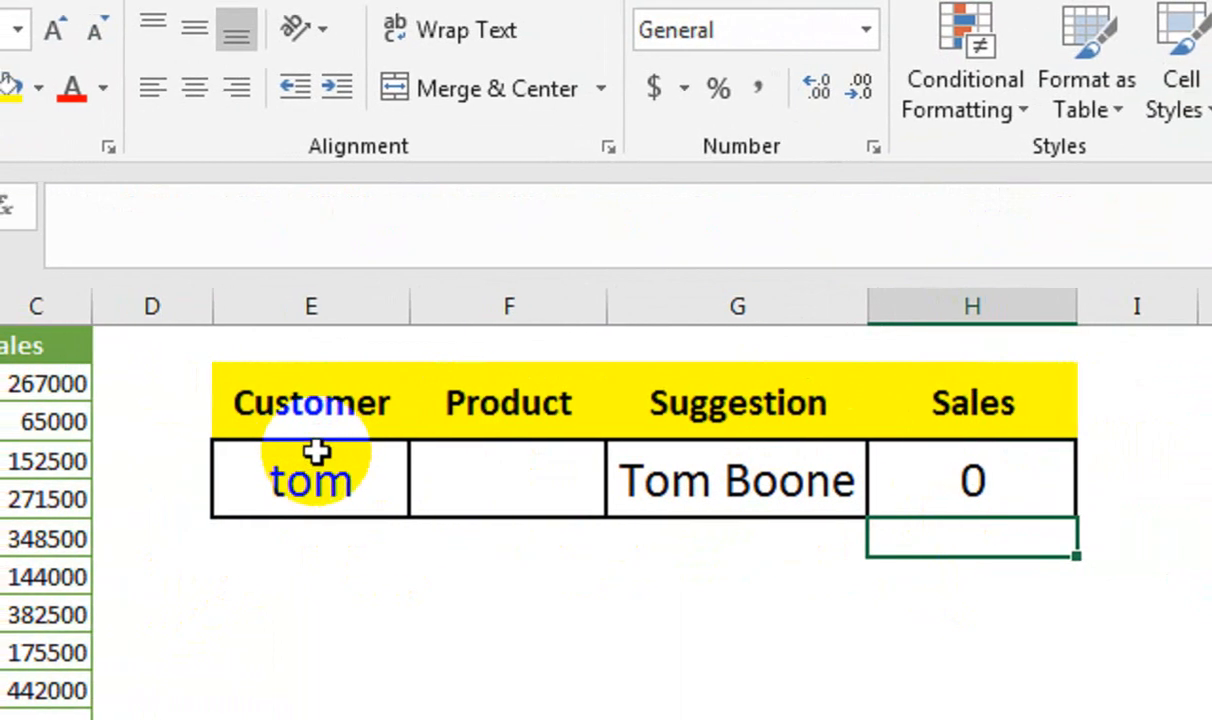
double_click(968, 485)
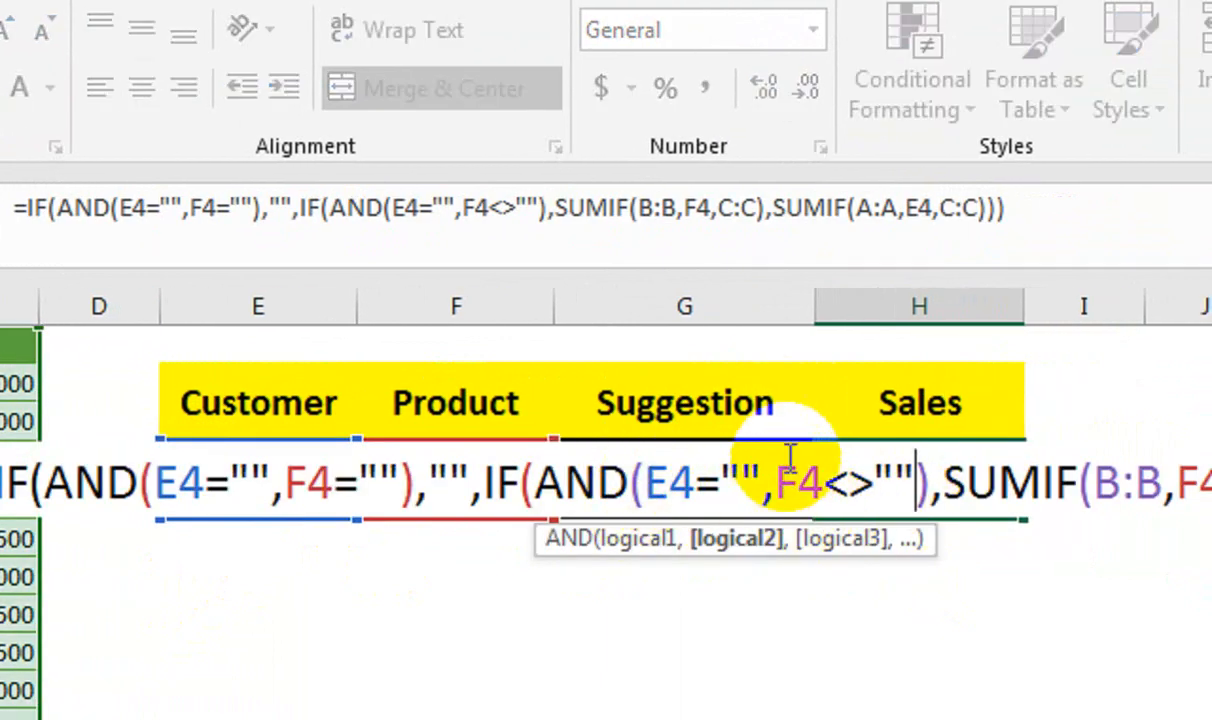
key(Return)
Set the criteria of both SUMIF functions in the H4 formula to G4 and commit the formula.
click(847, 483)
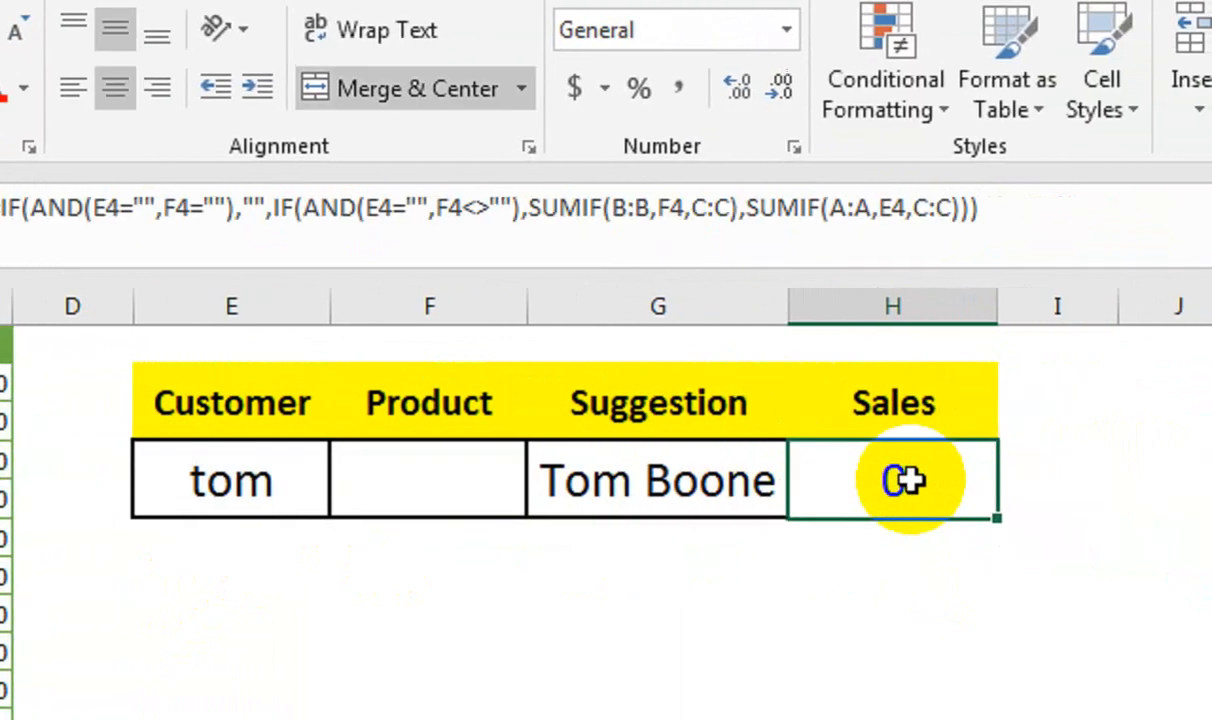
double_click(868, 206)
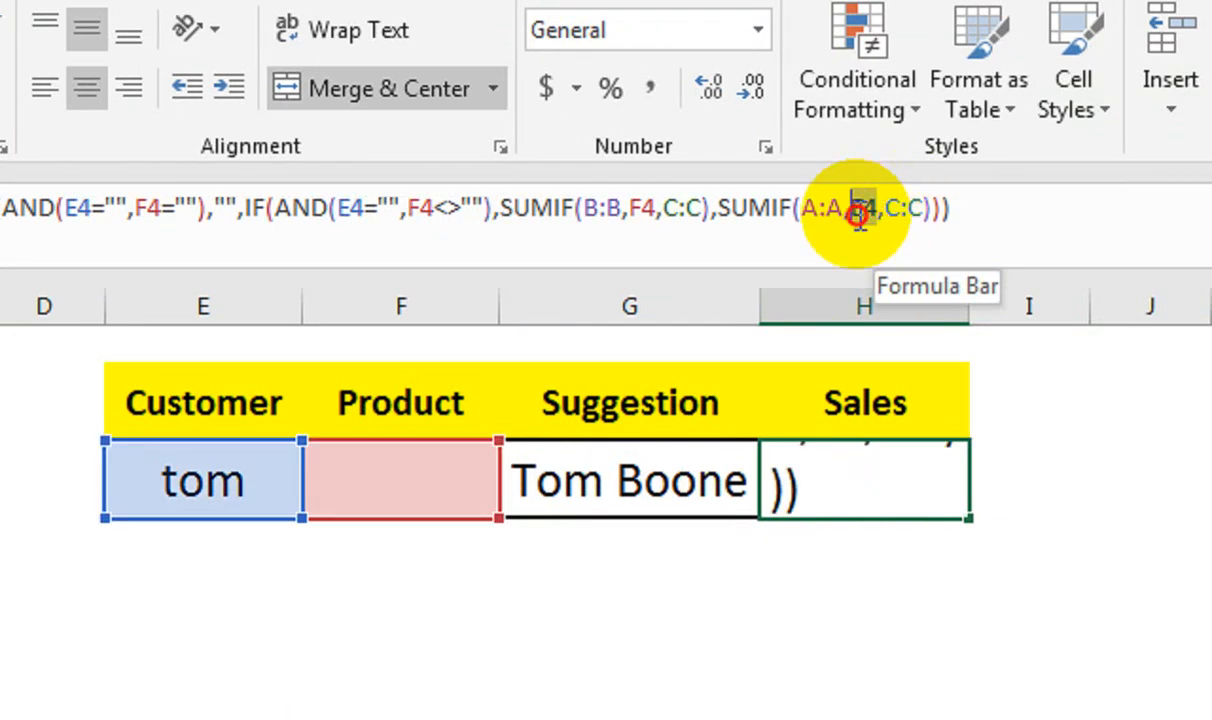
click(630, 477)
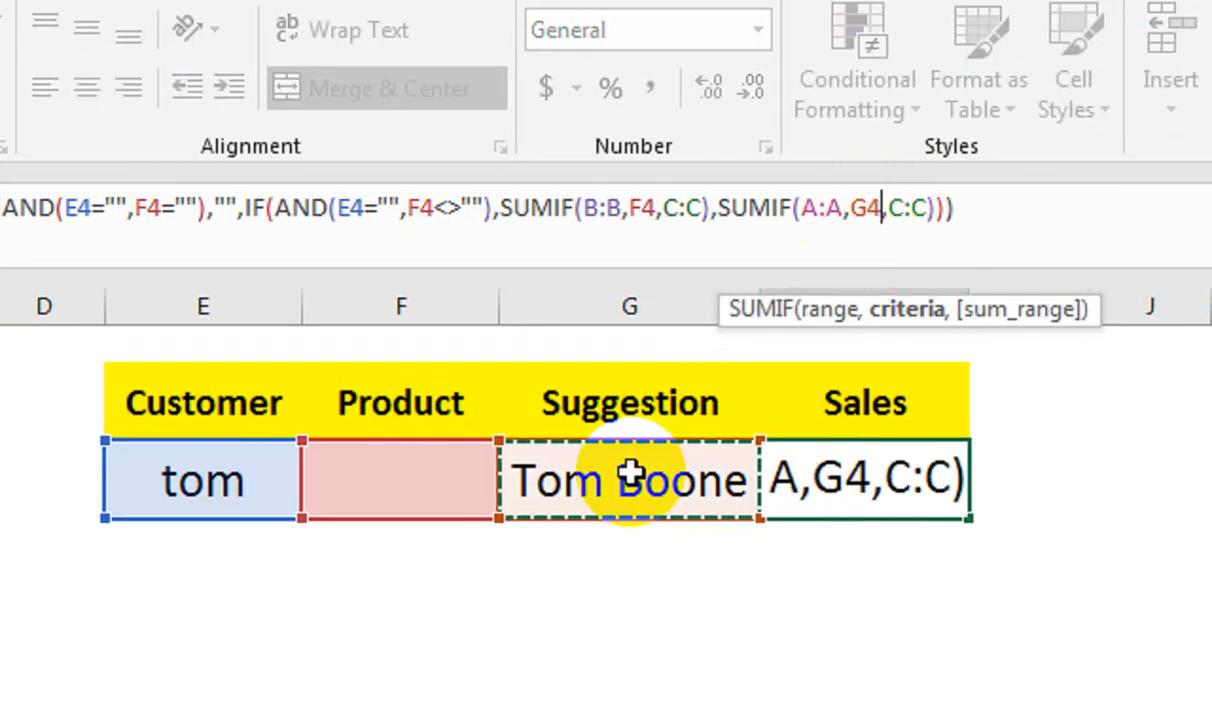
double_click(652, 191)
click(614, 496)
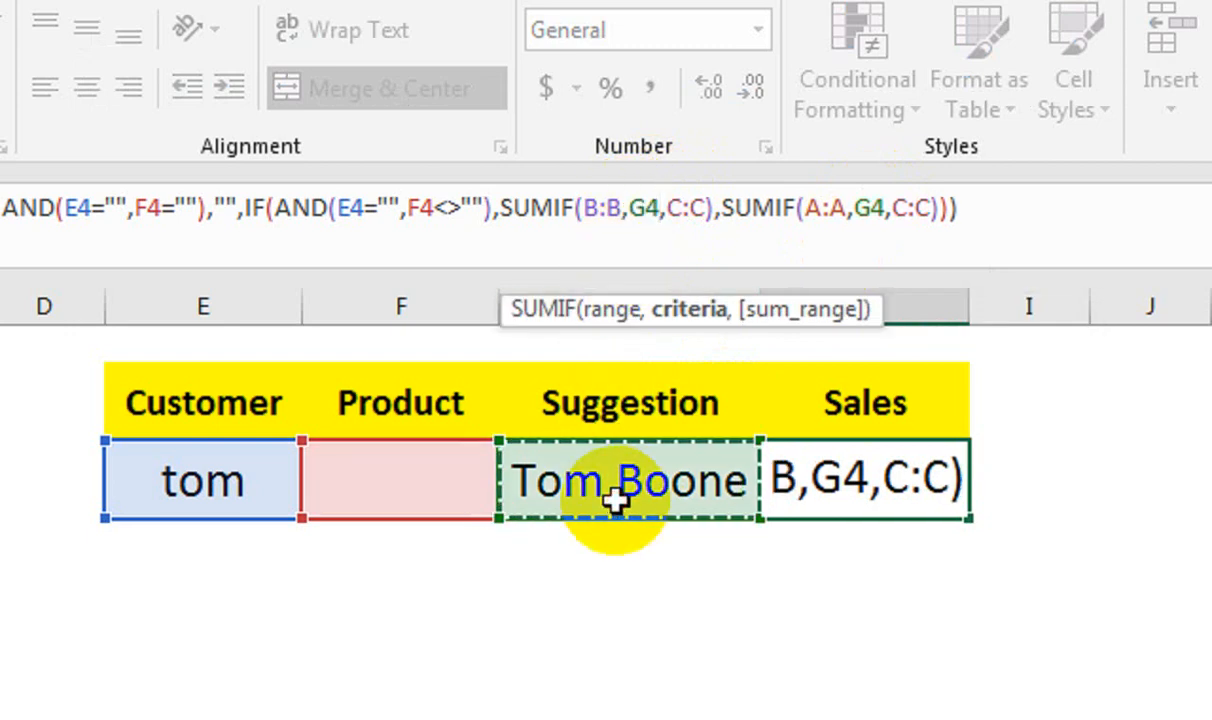
key(Return)
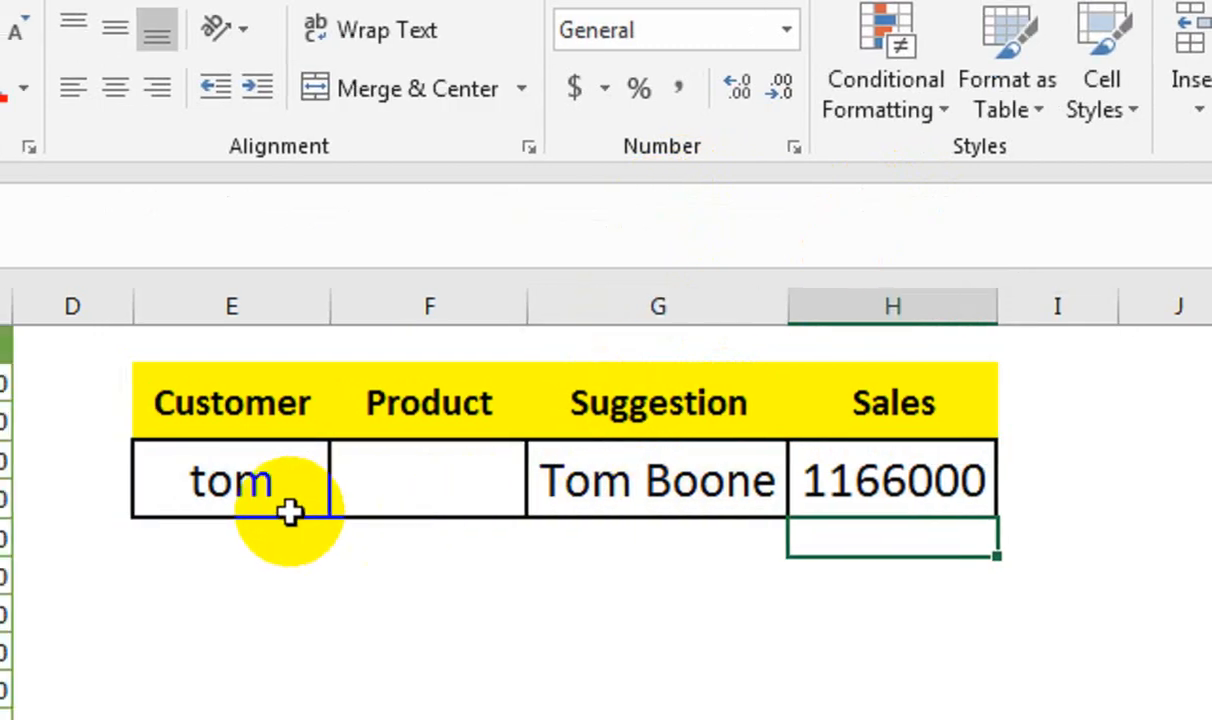
Clear the customer search text from E4.
click(259, 500)
key(Delete)
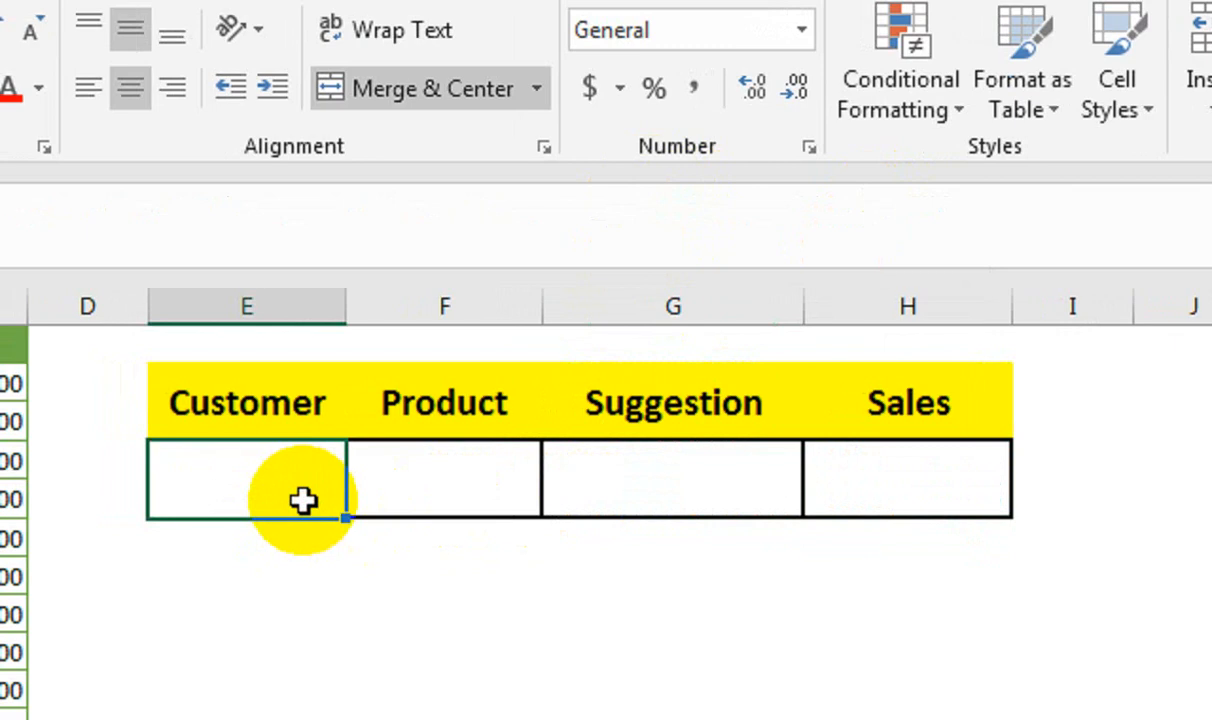
click(640, 473)
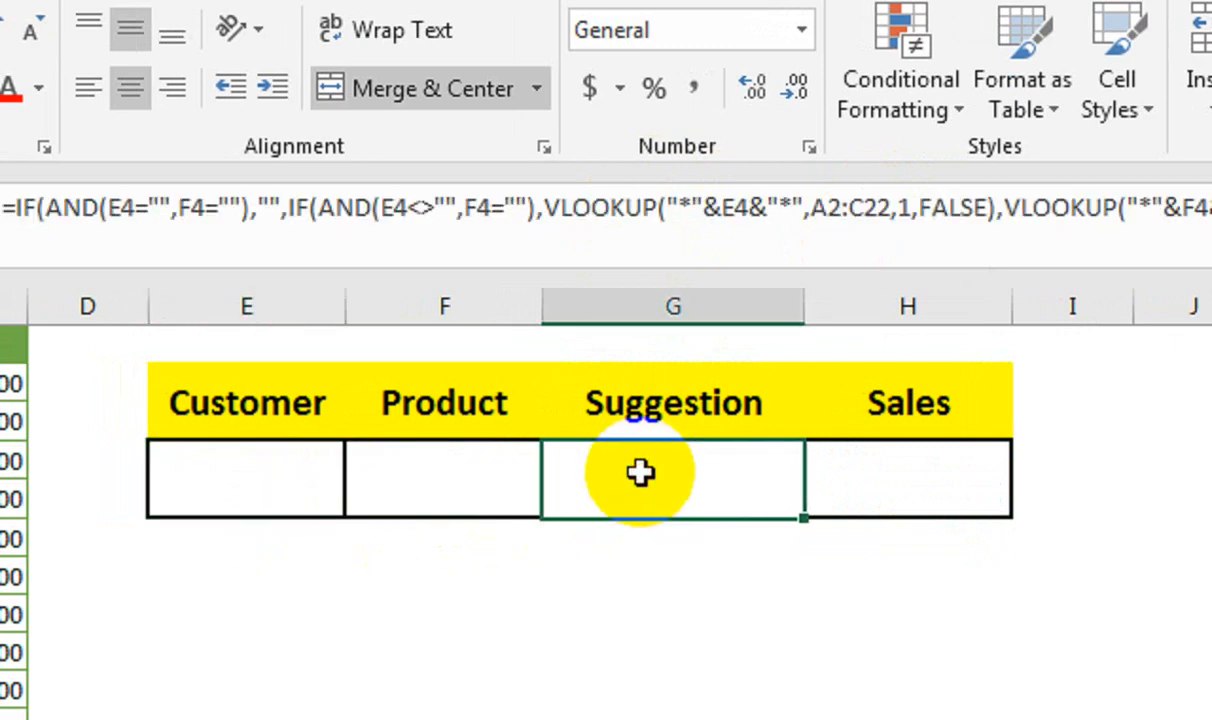
text(Le)
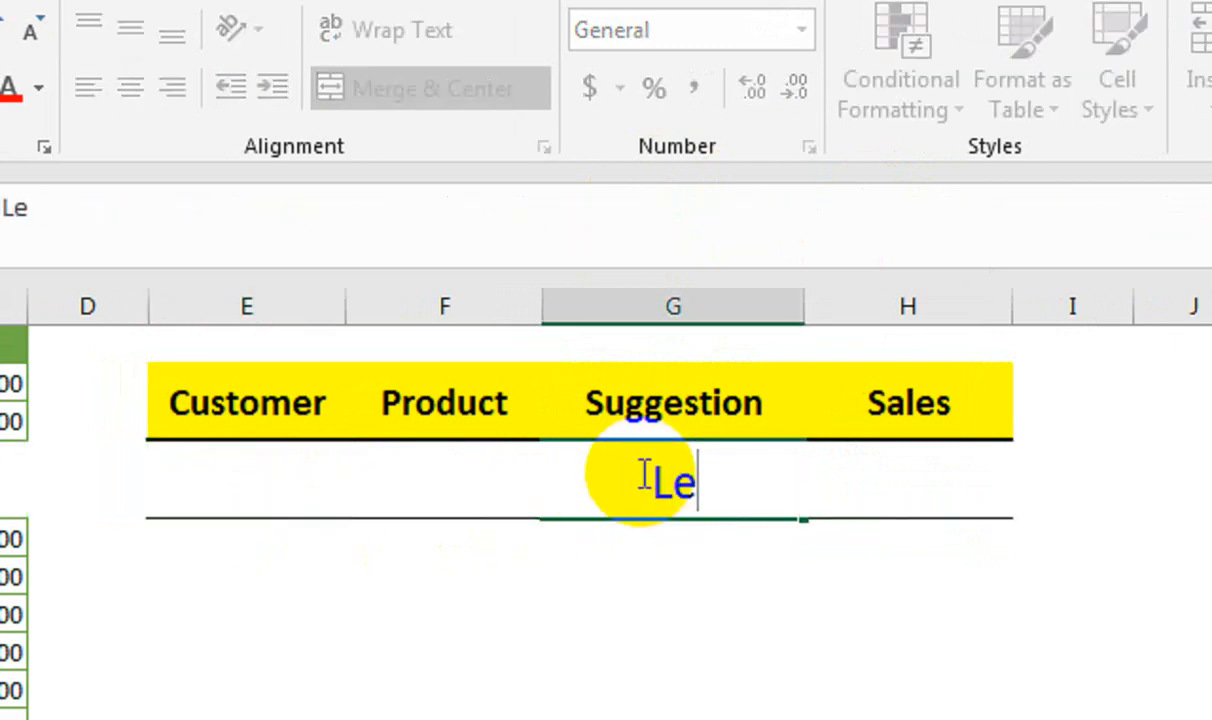
key(Return)
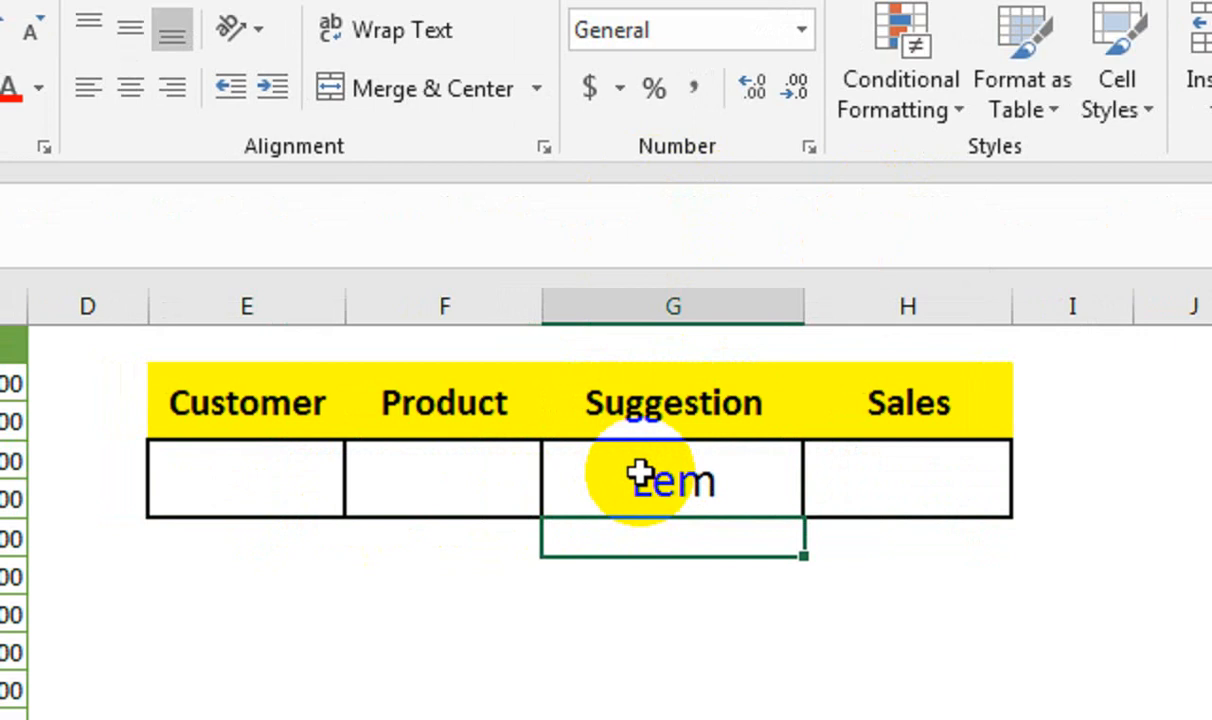
key(ctrl+z)
Enter lem in the product search cell F4 and check the resulting suggestion and the sales formula in H4.
key(Up)
key(Left)
key(Down)
key(Right)
key(Left)
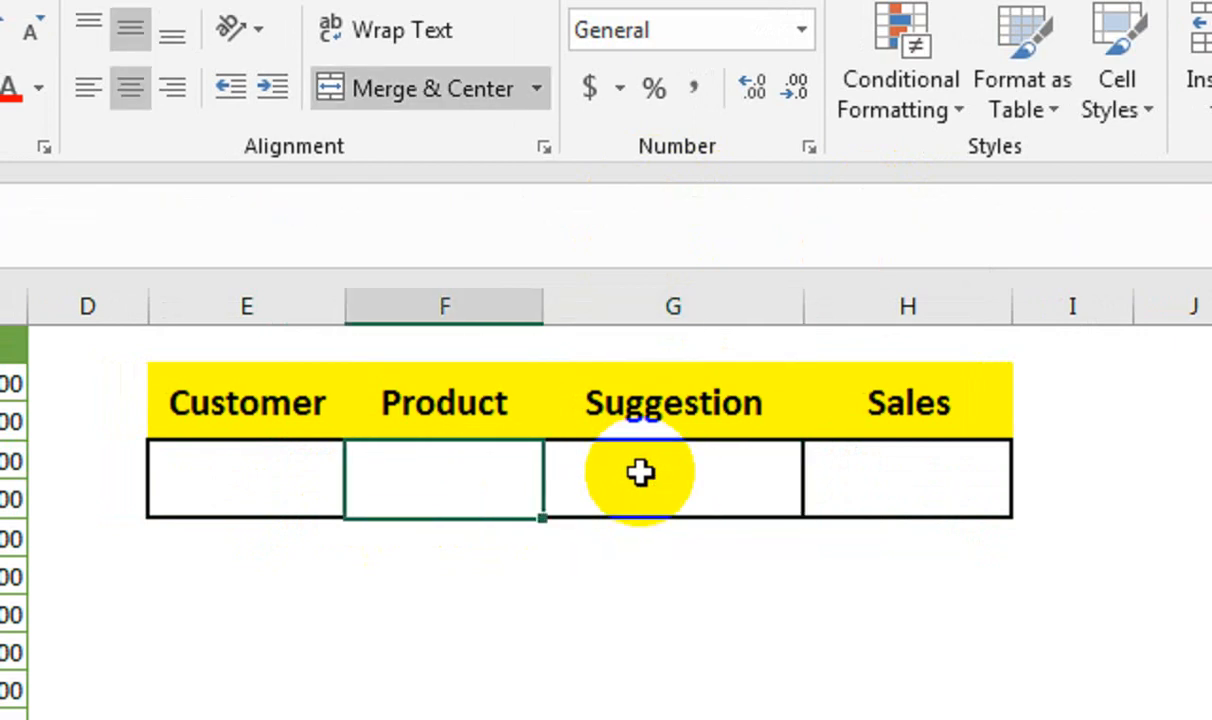
text(lem)
key(Return)
key(Up)
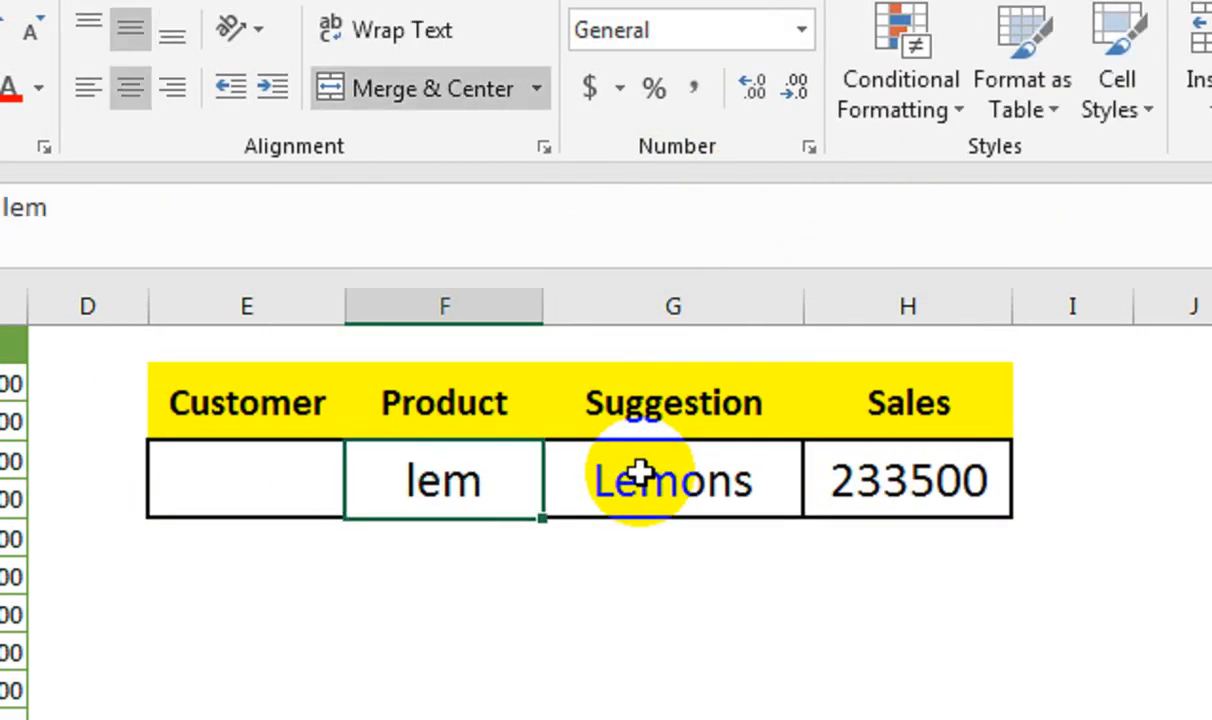
key(Right)
key(Right)
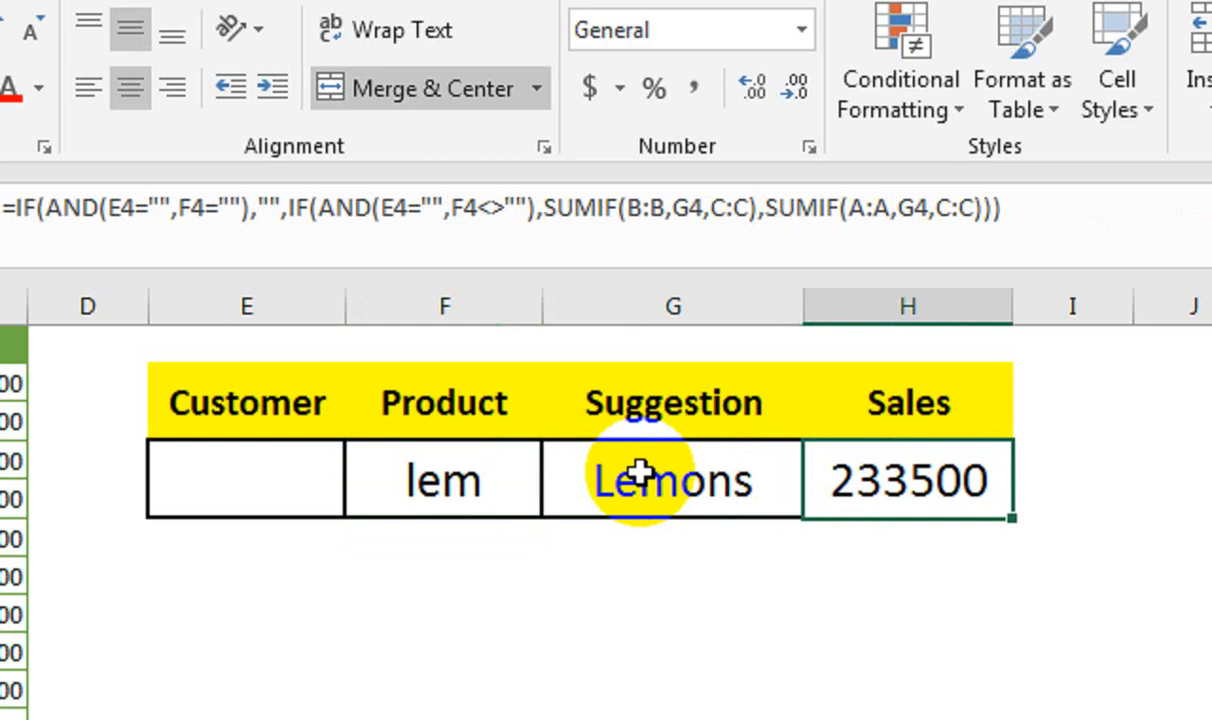
key(Left)
Clear the product search text from F4 and return to E4.
key(Left)
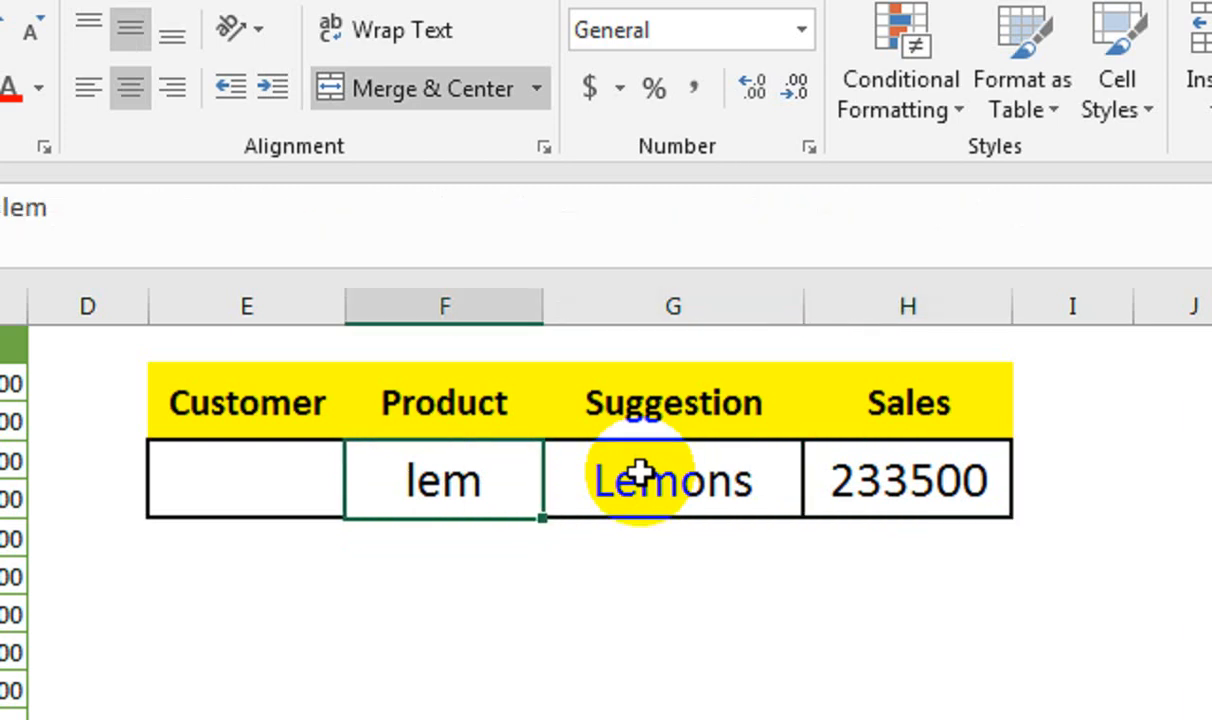
key(Delete)
key(Left)
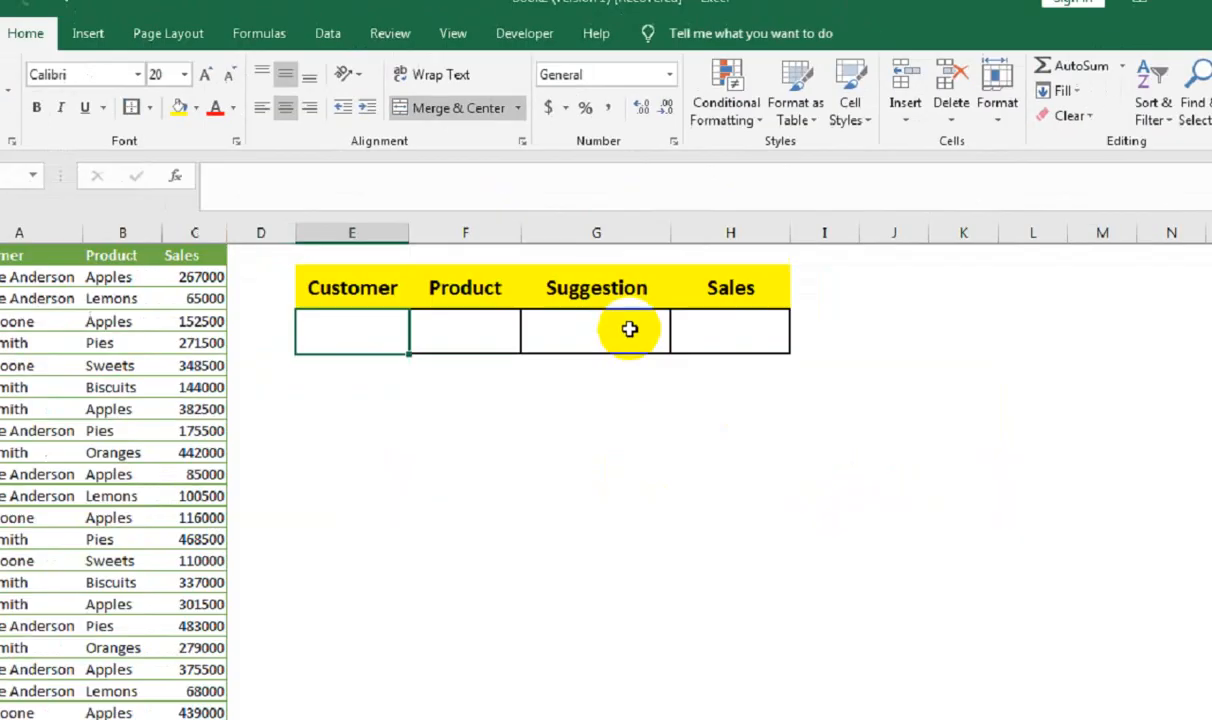